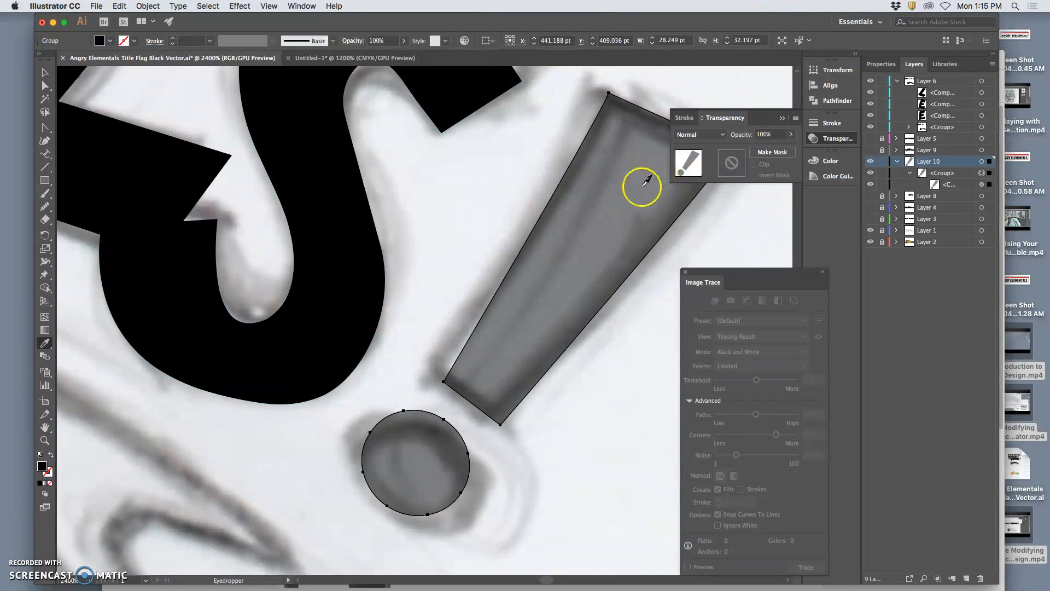
# In the Untitled-1 document, apply the letter S's solid black, 100% opacity appearance to the exclamation mark with the Eyedropper.
pyautogui.click(327, 58)
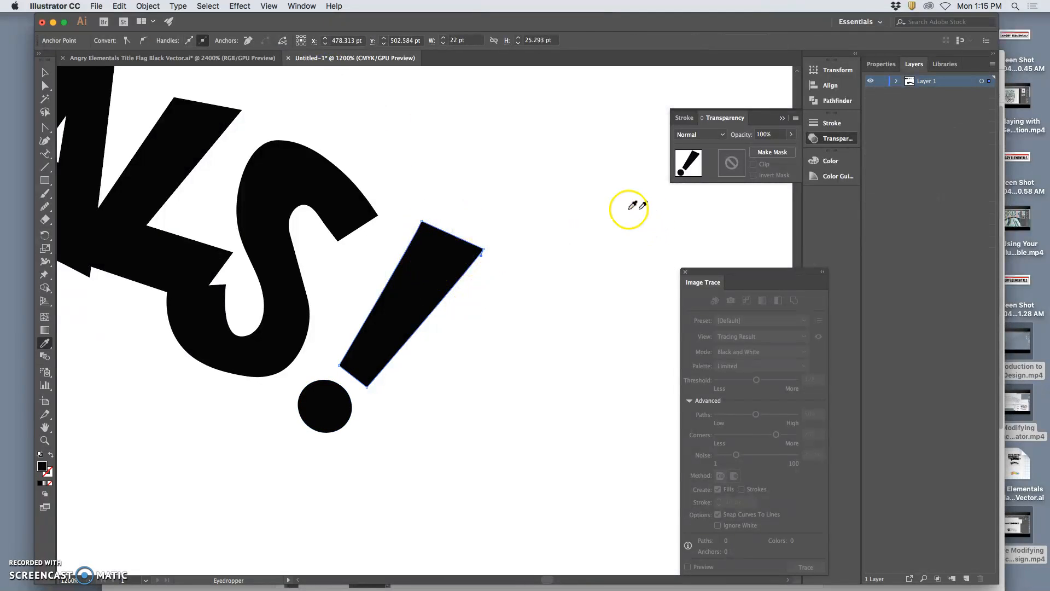
pyautogui.click(542, 209)
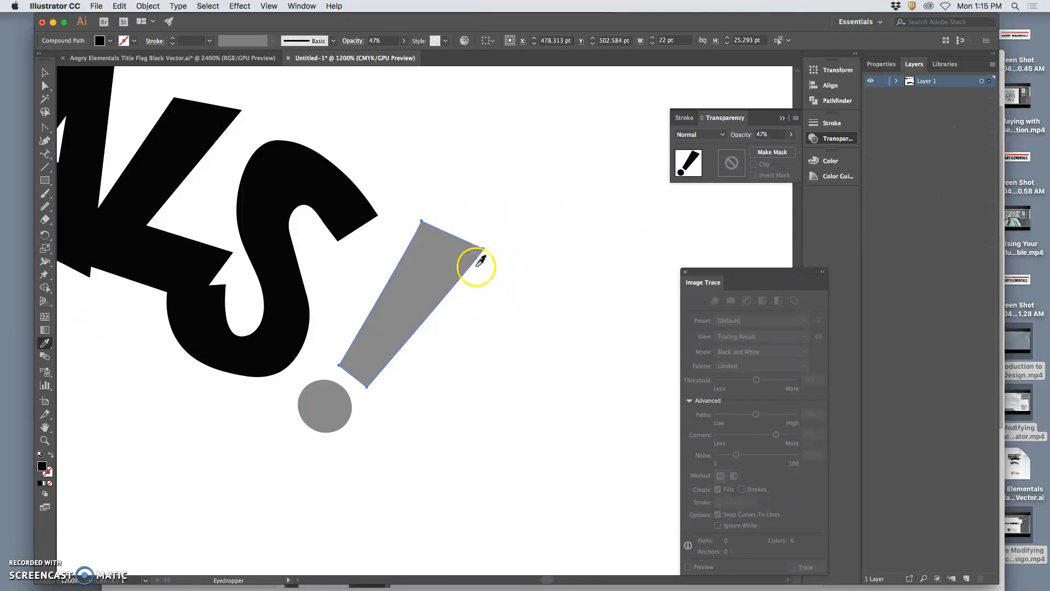
pyautogui.click(281, 241)
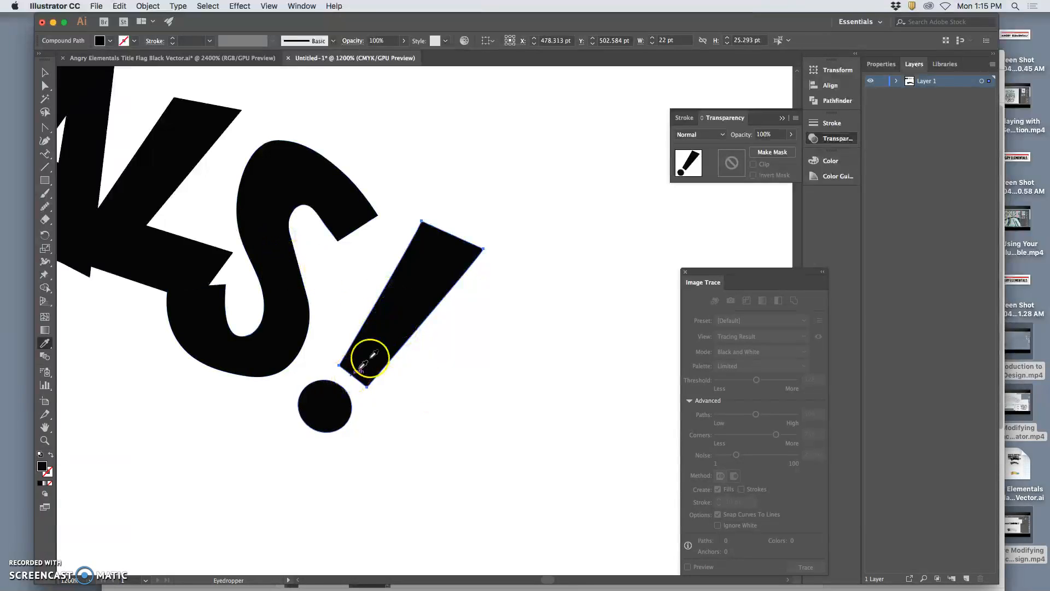
# Lasso-select the whole exclamation mark, both bar and dot, and copy it.
pyautogui.click(45, 111)
pyautogui.click(442, 190)
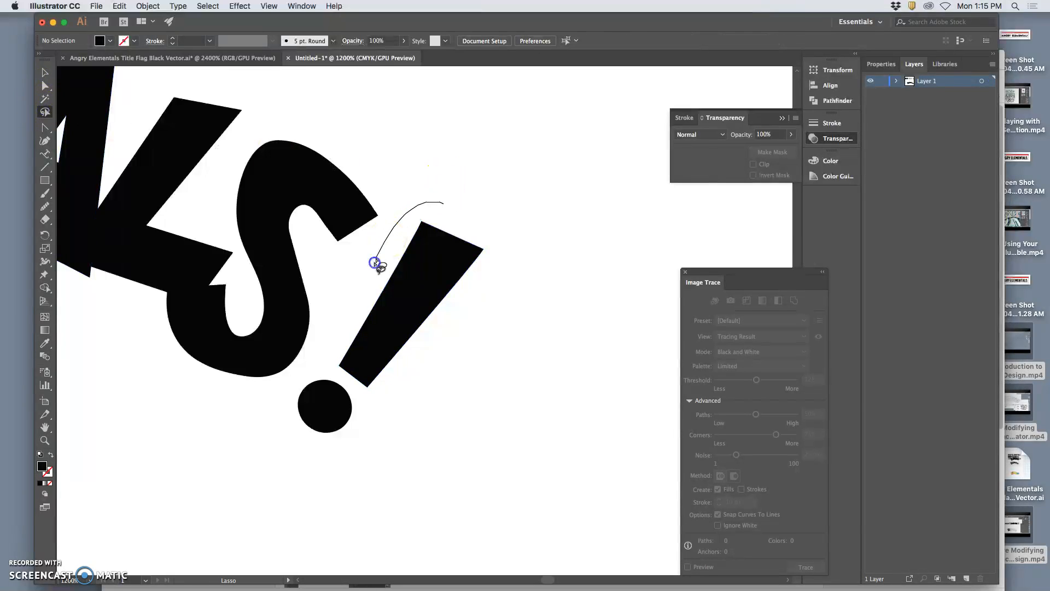
pyautogui.moveTo(304, 365)
pyautogui.mouseDown()
pyautogui.moveTo(354, 470)
pyautogui.moveTo(475, 374)
pyautogui.moveTo(520, 261)
pyautogui.moveTo(475, 215)
pyautogui.mouseUp()
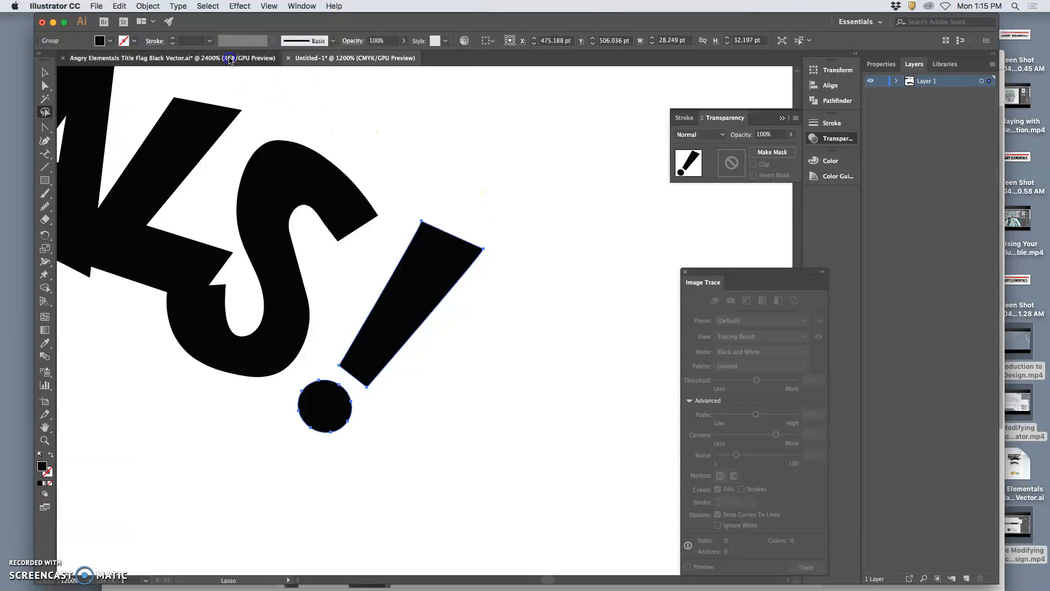
# Paste the black exclamation mark onto a new layer above Layer 10 in the Angry Elementals file and align it over the translucent one.
pyautogui.click(246, 58)
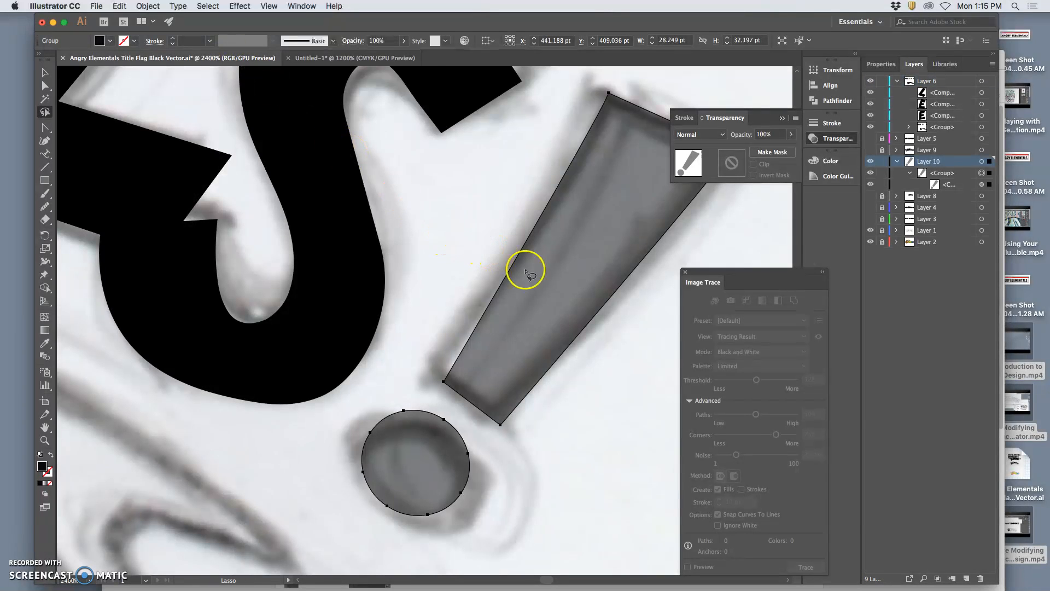
pyautogui.click(967, 578)
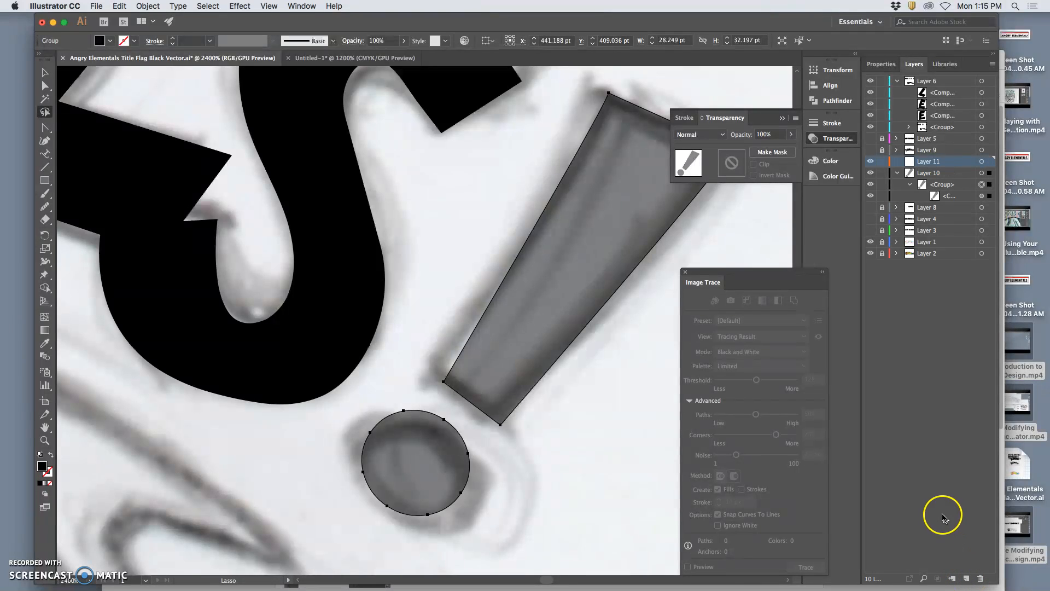
pyautogui.press('super+v')
pyautogui.click(45, 72)
pyautogui.moveTo(441, 245); pyautogui.dragTo(562, 230)
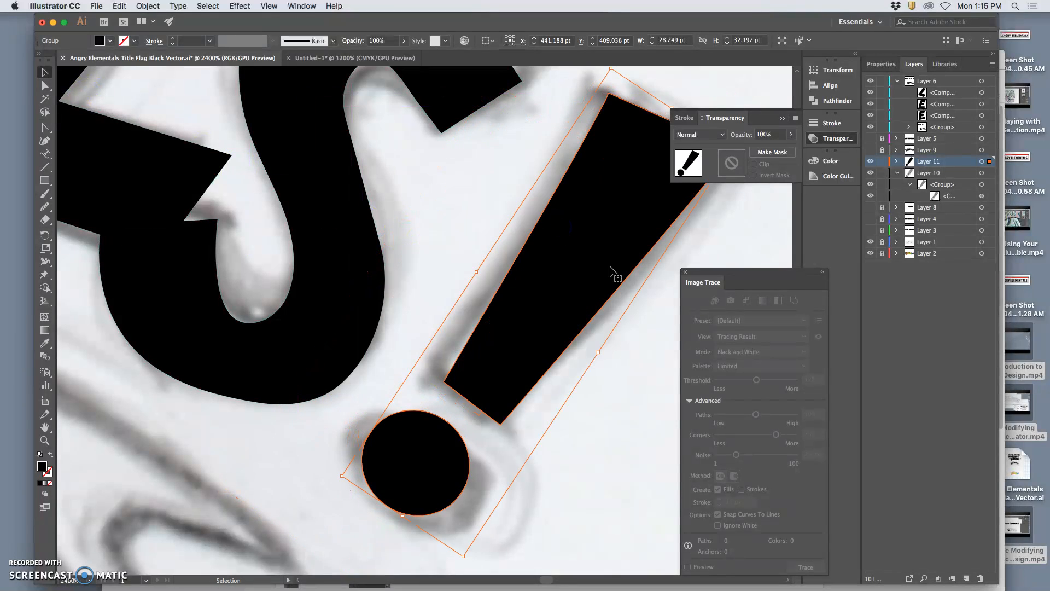
pyautogui.click(660, 379)
# Delete the translucent exclamation mark group from Layer 10.
pyautogui.click(906, 174)
pyautogui.click(982, 173)
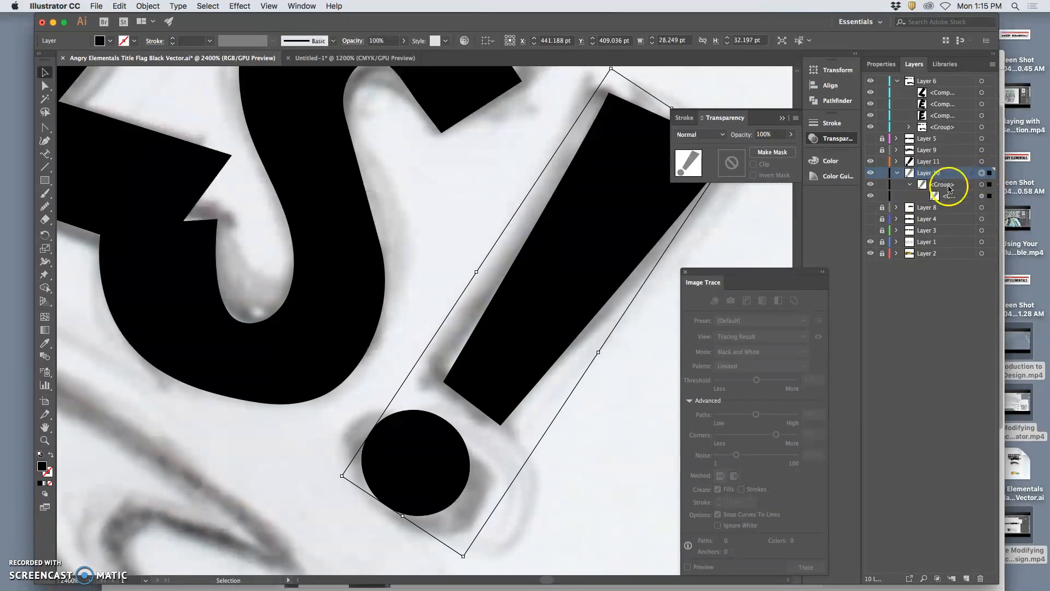
pyautogui.press('Delete')
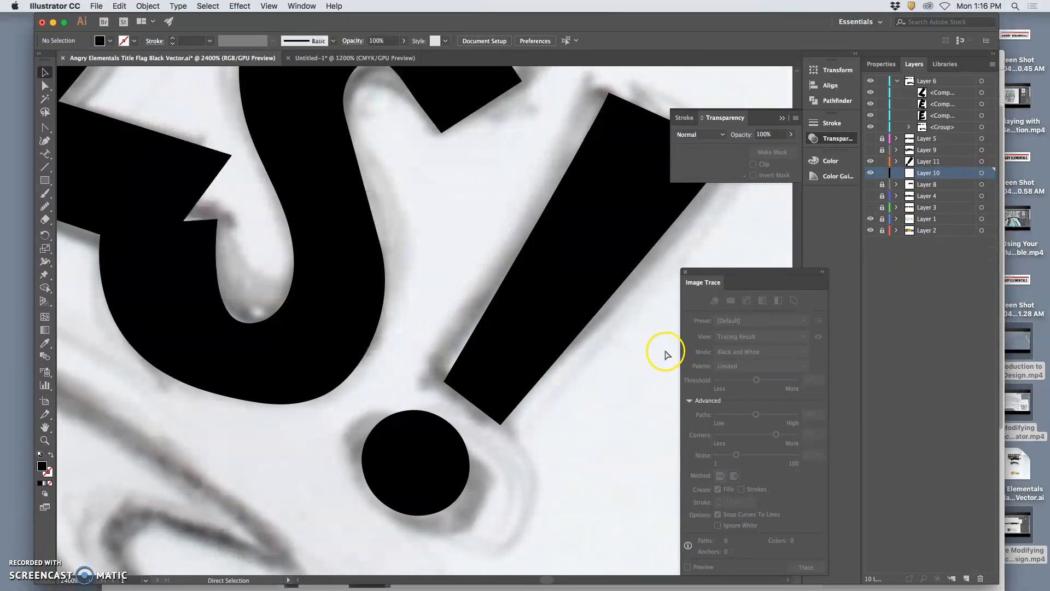
# Tilt the exclamation mark slightly clockwise and position it closer to the S of ELEMENTALS.
pyautogui.scroll(-6, 666, 354)
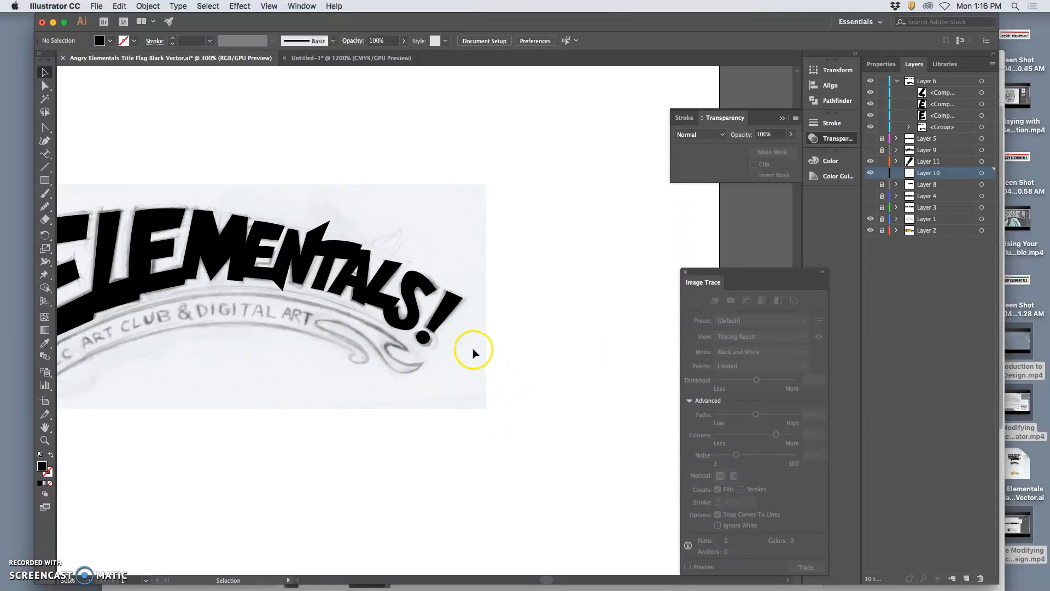
pyautogui.hscroll(-5, 474, 351)
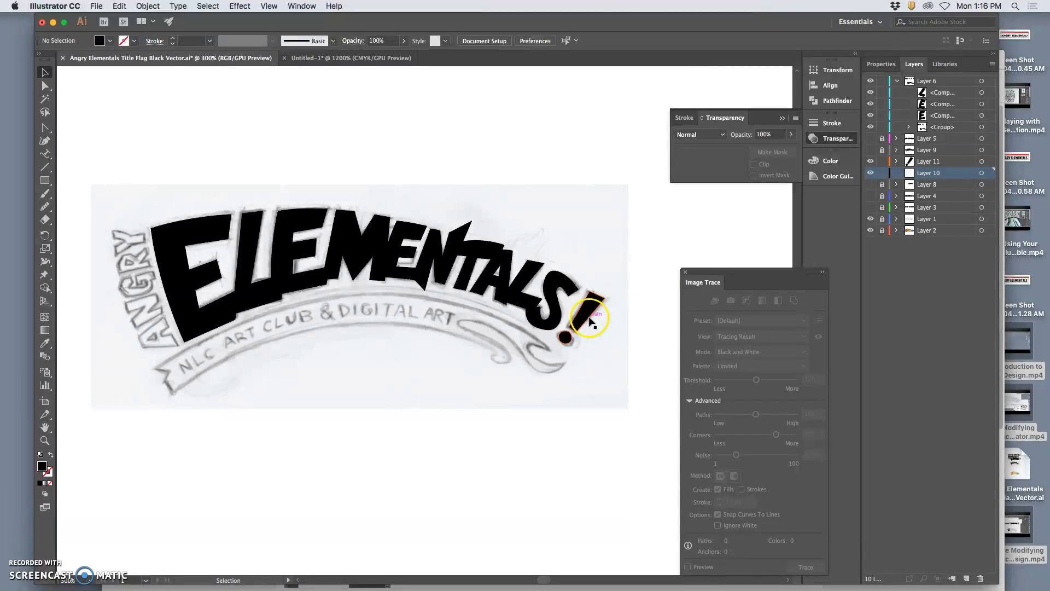
pyautogui.moveTo(588, 322); pyautogui.dragTo(613, 310)
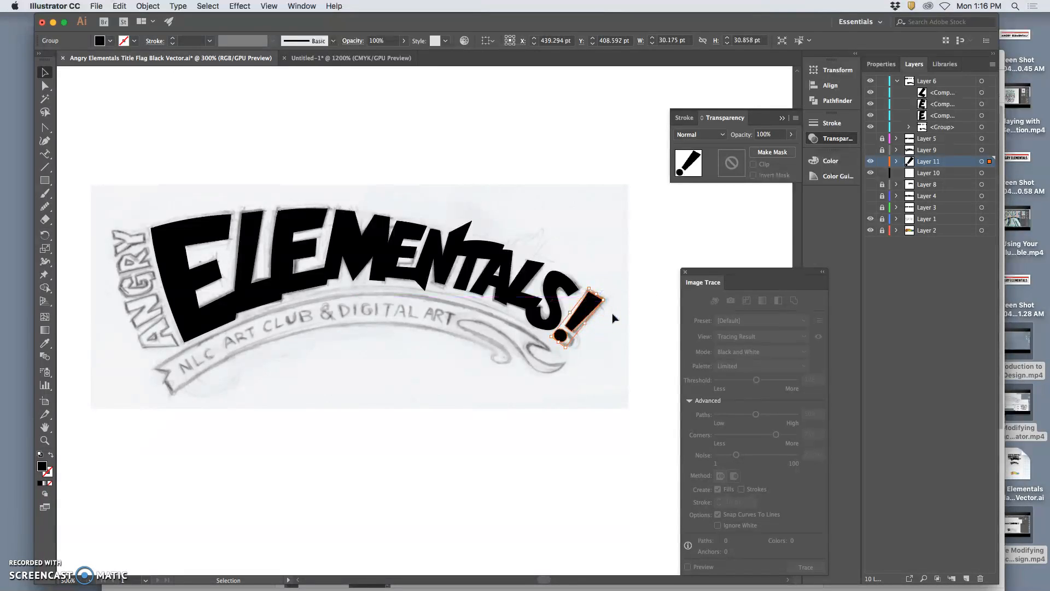
pyautogui.click(627, 372)
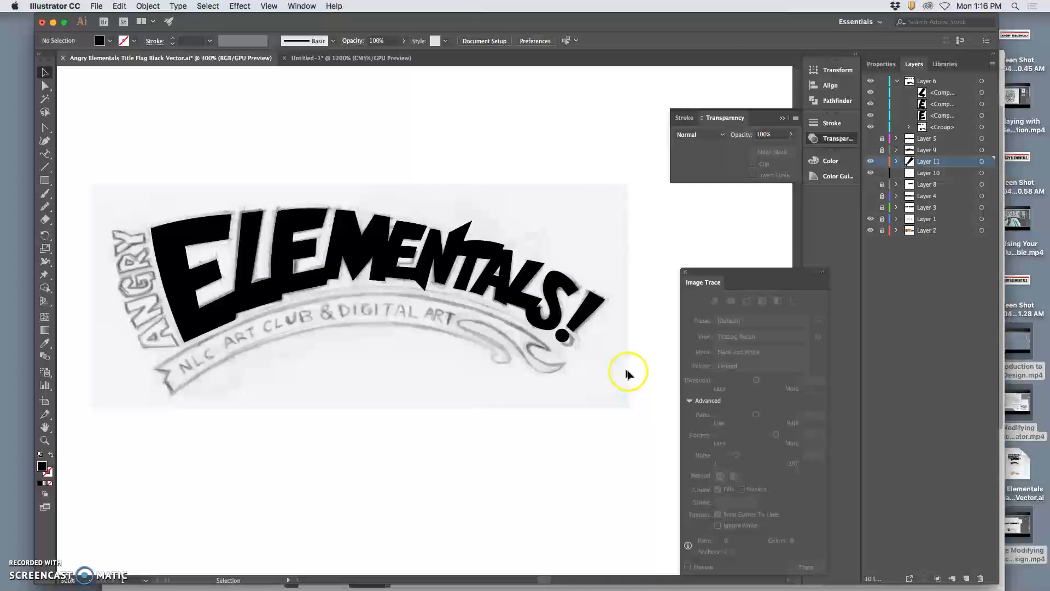
# Hide the sketch on Layer 1 and examine the black ELEMENTALS! lettering alongside the colored logo below it.
pyautogui.click(871, 221)
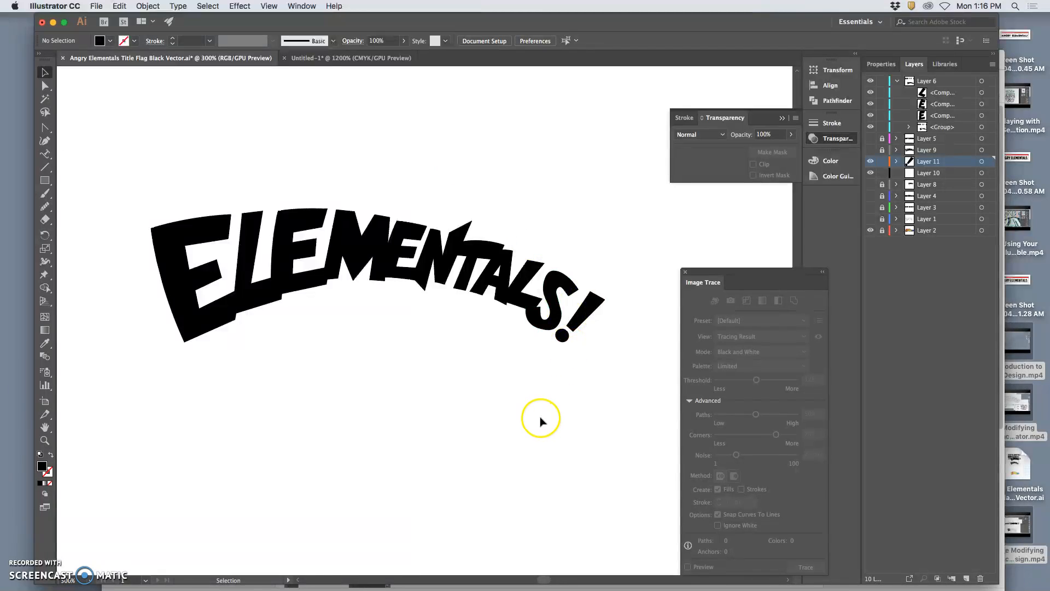
pyautogui.press('super+minus')
pyautogui.press('super+minus')
pyautogui.press('super+minus')
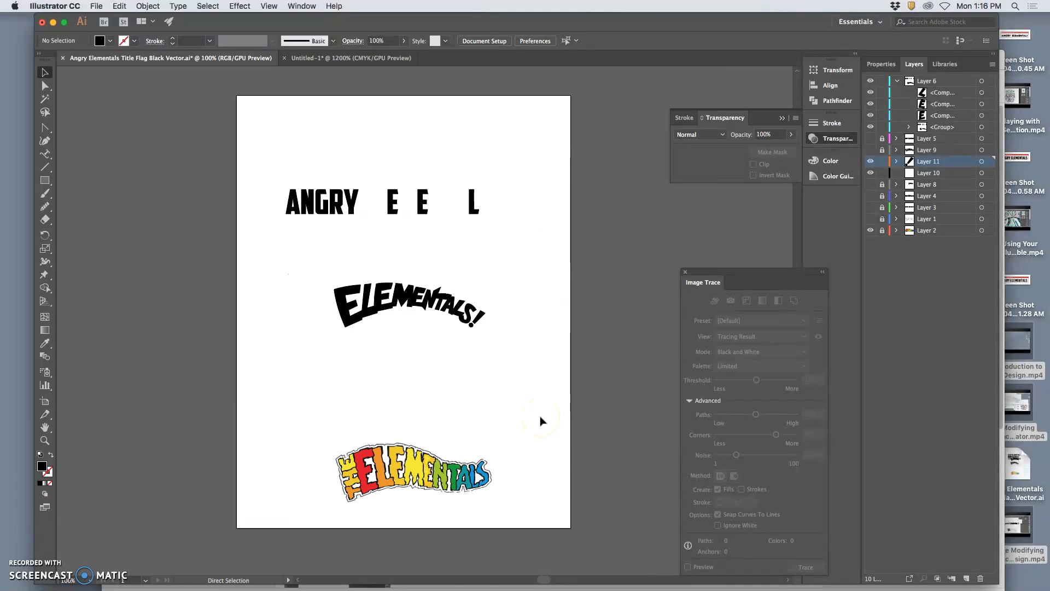
pyautogui.press('super+equal')
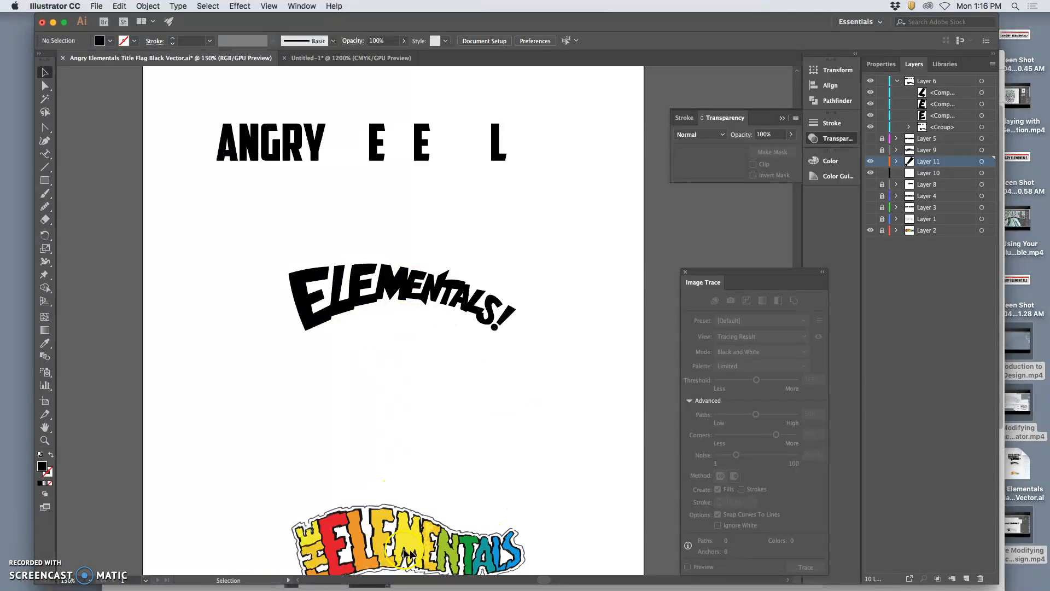
pyautogui.press('super+equal')
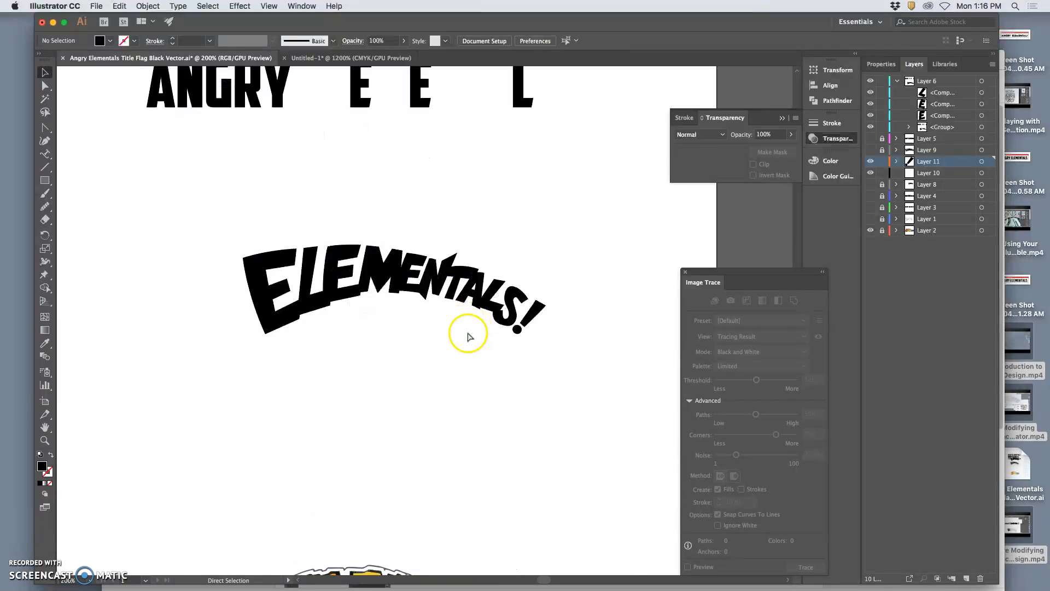
pyautogui.press('super+equal')
pyautogui.press('super+equal')
pyautogui.press('super+equal')
pyautogui.press('super+minus')
pyautogui.press('super+minus')
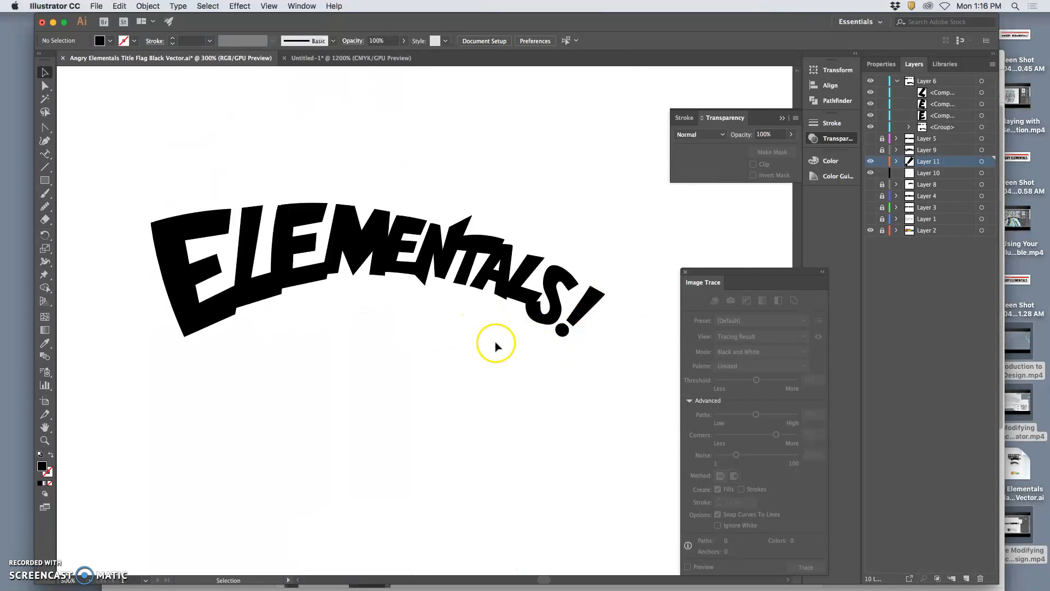
pyautogui.scroll(-10, 488, 345)
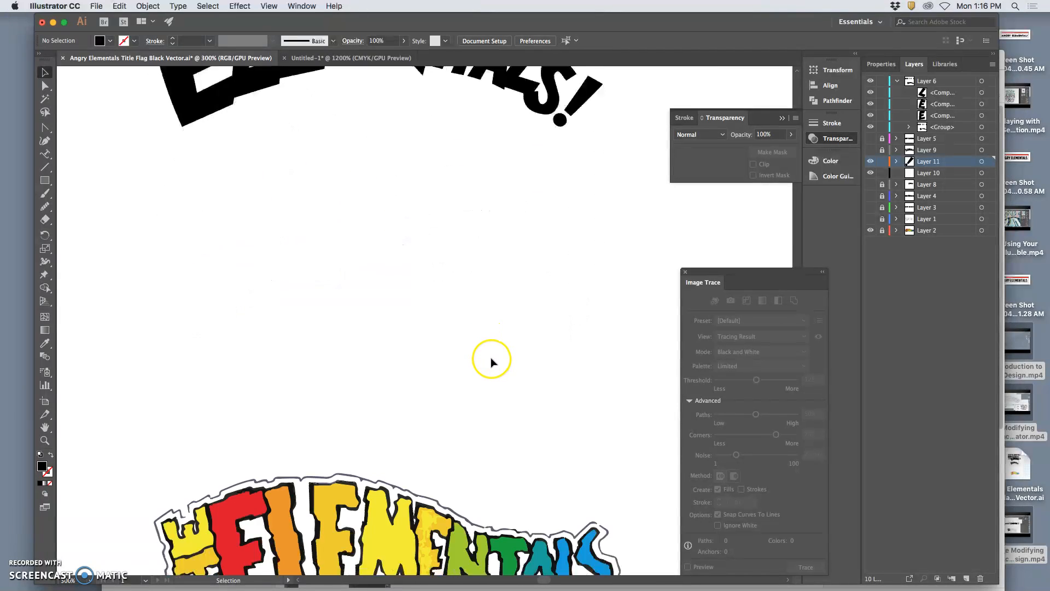
pyautogui.scroll(10, 484, 386)
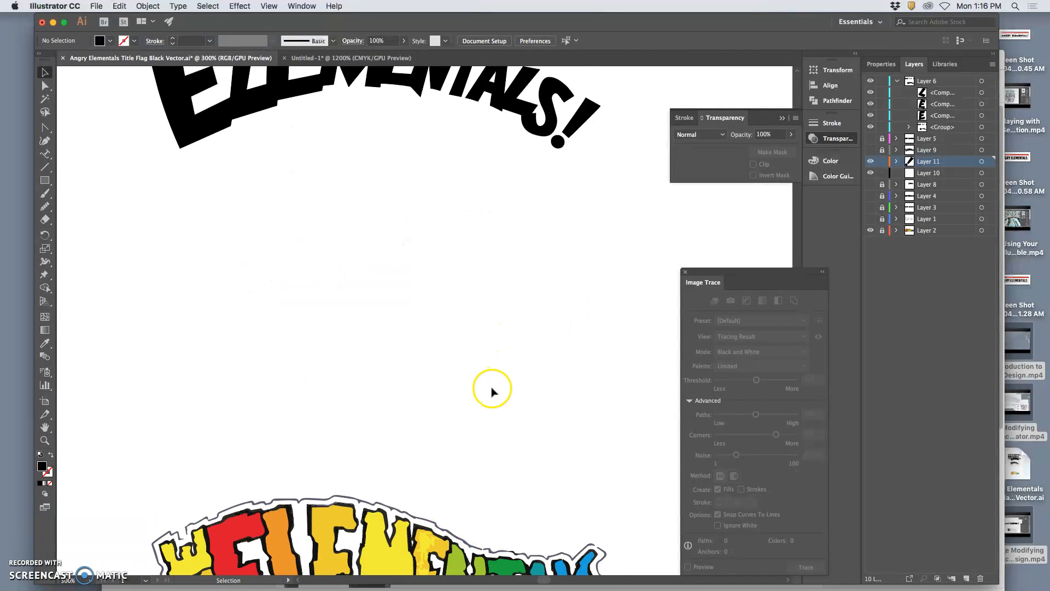
pyautogui.press('super+equal')
pyautogui.press('super+minus')
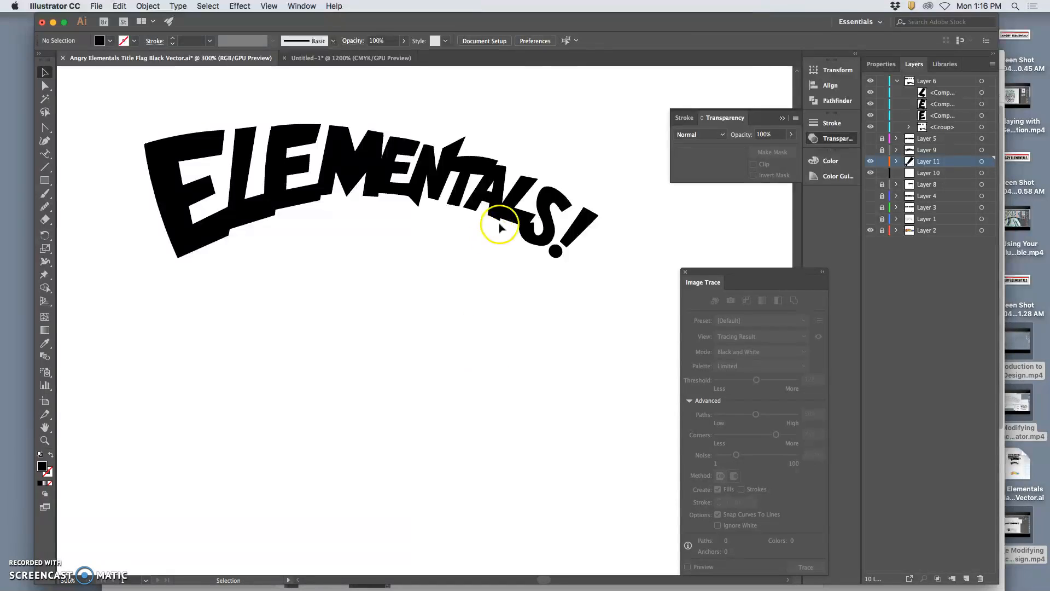
# Move Layer 11 with the exclamation mark into Layer 6, and check Layer 6's contents by toggling visibility and selecting all its artwork.
pyautogui.click(937, 162)
pyautogui.moveTo(930, 94); pyautogui.dragTo(927, 88)
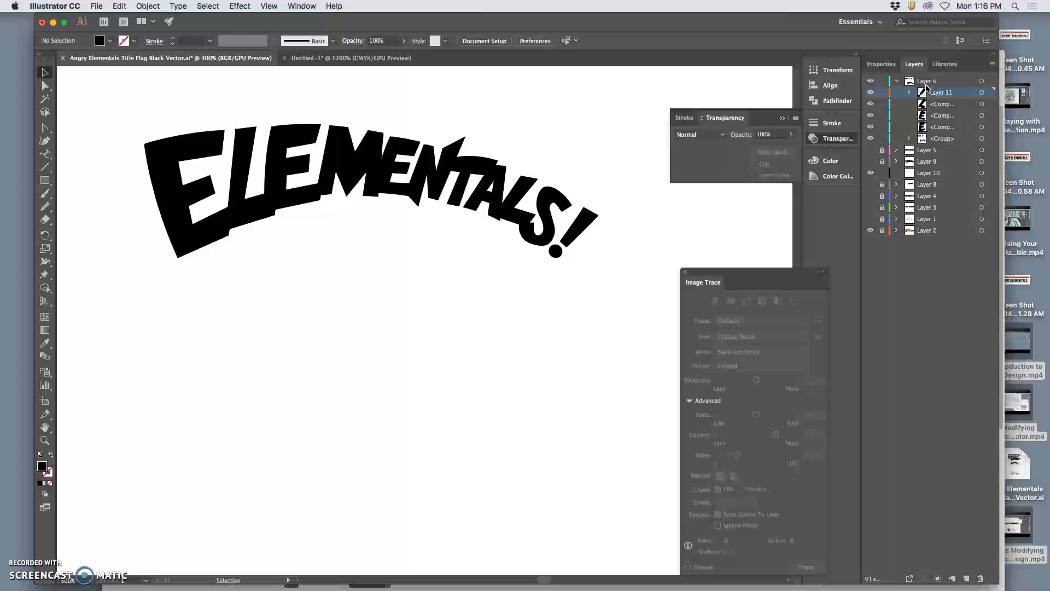
pyautogui.click(871, 92)
pyautogui.click(871, 92)
pyautogui.click(871, 81)
pyautogui.click(870, 82)
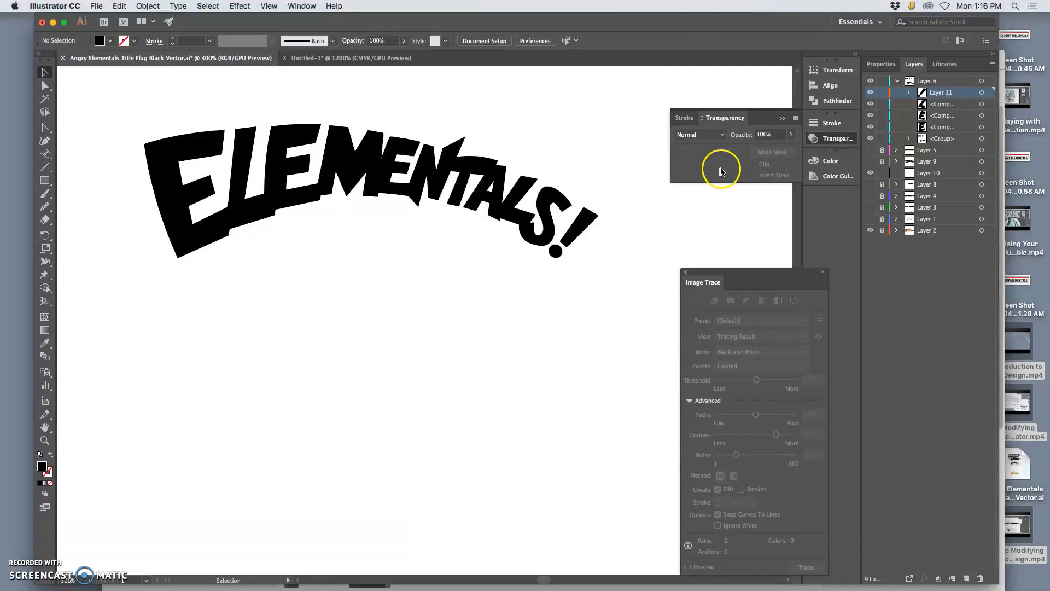
pyautogui.click(981, 81)
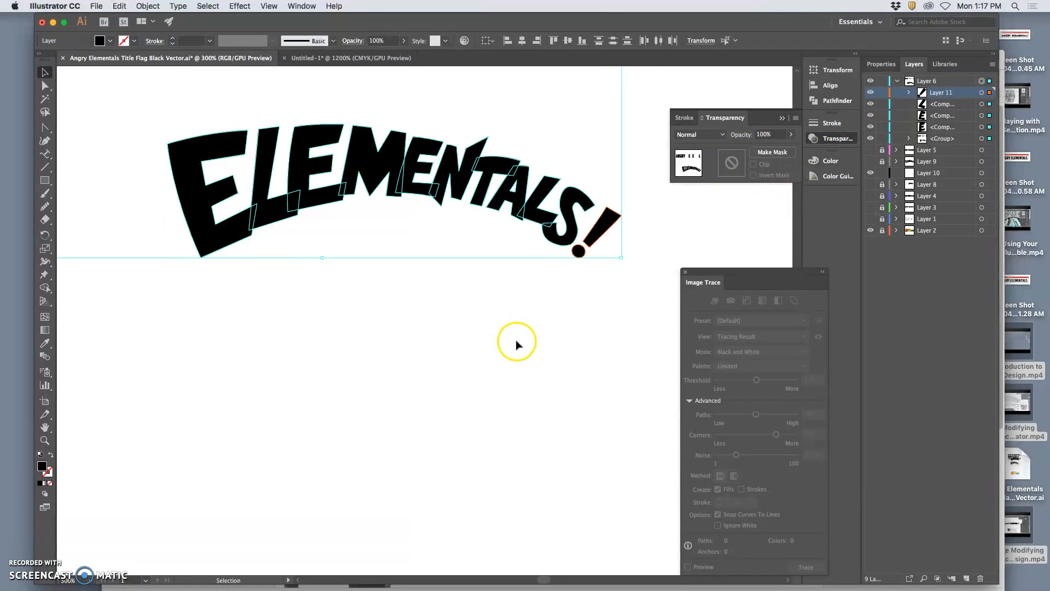
pyautogui.press('a')
pyautogui.press('super+minus')
pyautogui.press('v')
pyautogui.scroll(-2, 511, 343)
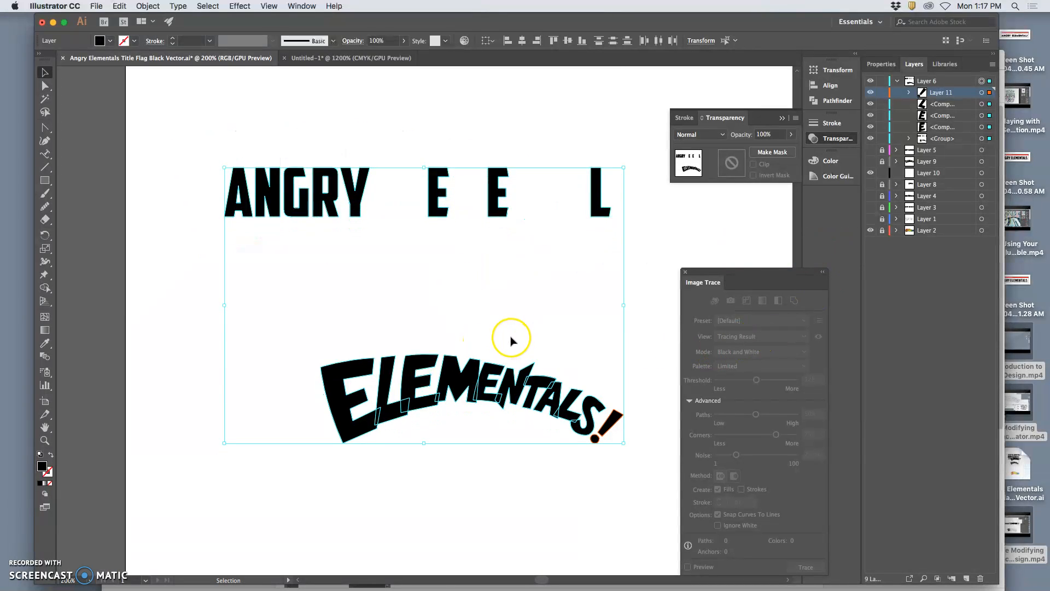
# Delete the leftover E, E and L letters beside the word ANGRY.
pyautogui.click(937, 140)
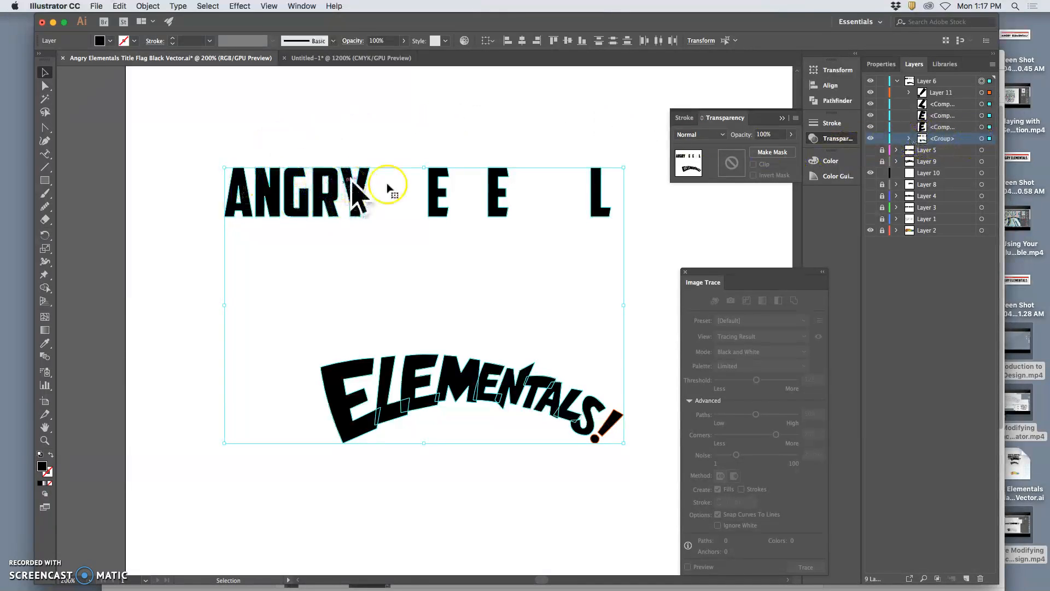
pyautogui.click(43, 87)
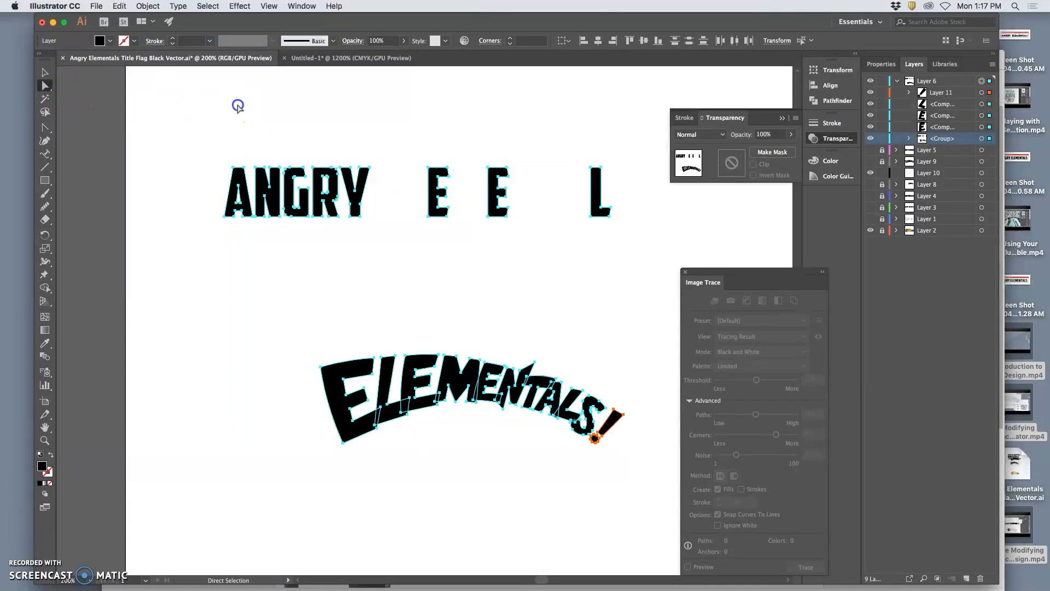
pyautogui.click(237, 103)
pyautogui.click(433, 184)
pyautogui.press('Delete')
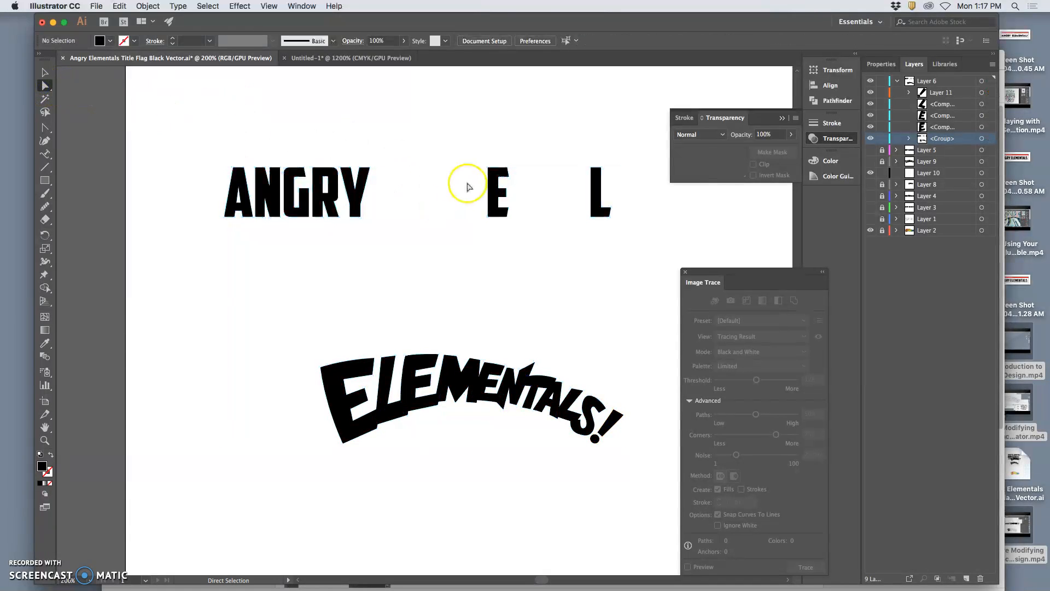
pyautogui.click(494, 181)
pyautogui.press('Delete')
pyautogui.click(596, 189)
pyautogui.press('Delete')
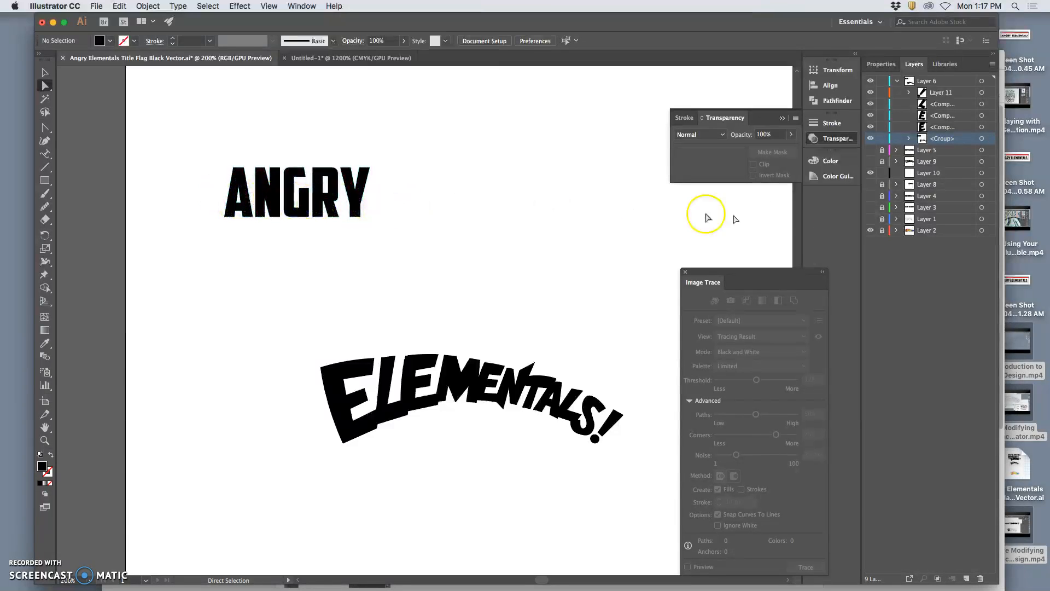
# Show the Layer 1 sketch again and delete the straight ANGRY lettering above it from Layer 6.
pyautogui.click(871, 219)
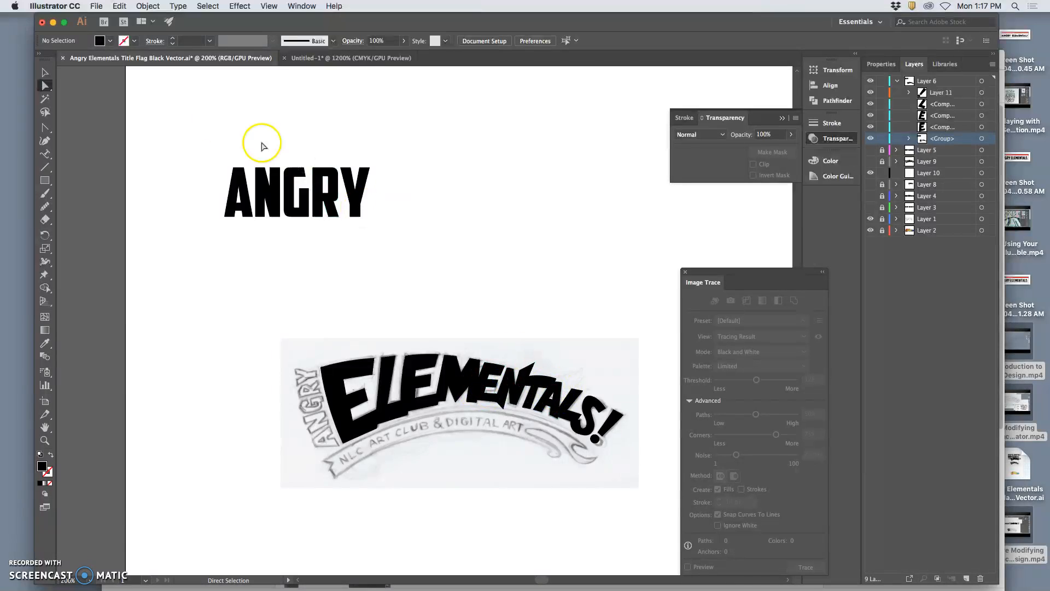
pyautogui.click(45, 113)
pyautogui.moveTo(246, 151)
pyautogui.mouseDown()
pyautogui.moveTo(230, 217)
pyautogui.moveTo(377, 221)
pyautogui.moveTo(383, 180)
pyautogui.moveTo(332, 149)
pyautogui.moveTo(197, 169)
pyautogui.moveTo(220, 233)
pyautogui.moveTo(381, 221)
pyautogui.moveTo(399, 174)
pyautogui.mouseUp()
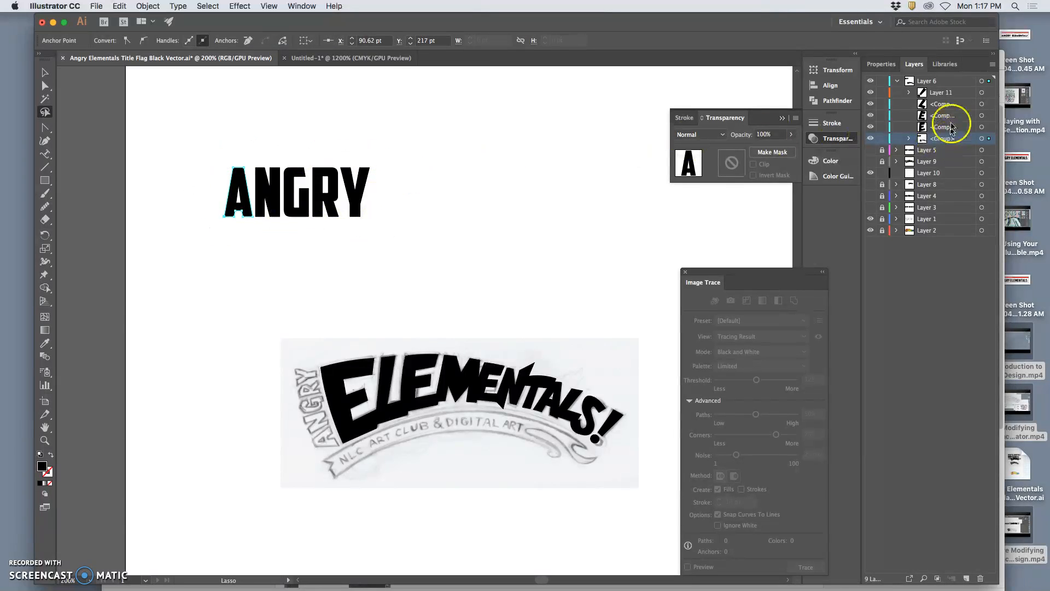
pyautogui.click(930, 82)
pyautogui.moveTo(342, 155); pyautogui.dragTo(342, 155)
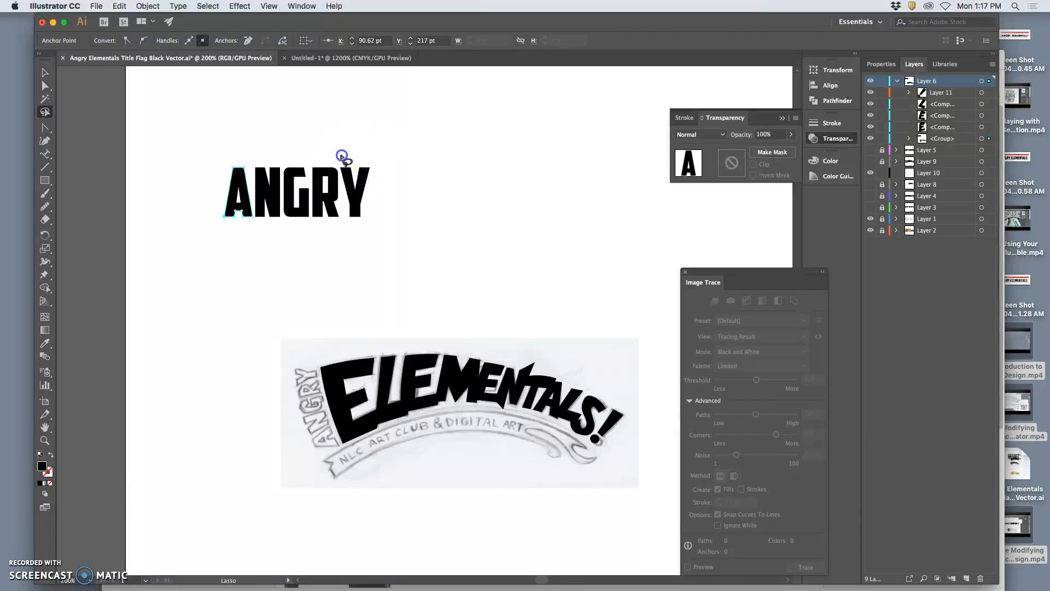
pyautogui.moveTo(209, 216)
pyautogui.mouseDown()
pyautogui.moveTo(260, 244)
pyautogui.moveTo(380, 239)
pyautogui.moveTo(399, 185)
pyautogui.moveTo(336, 146)
pyautogui.mouseUp()
pyautogui.press('a')
pyautogui.press('Delete')
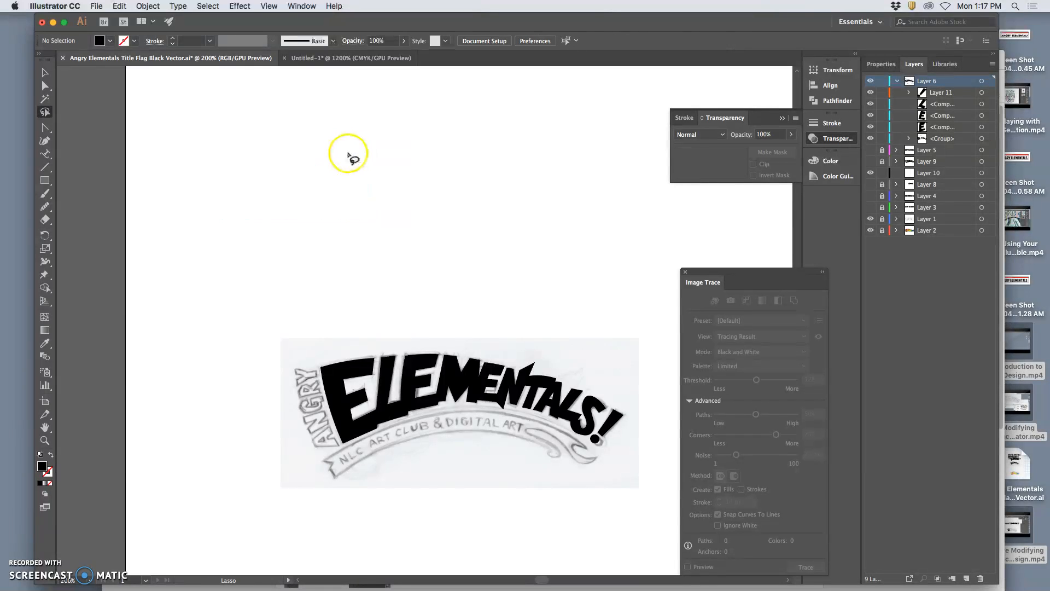
# Collapse and lock Layer 6, and create a new empty layer above it.
pyautogui.click(896, 81)
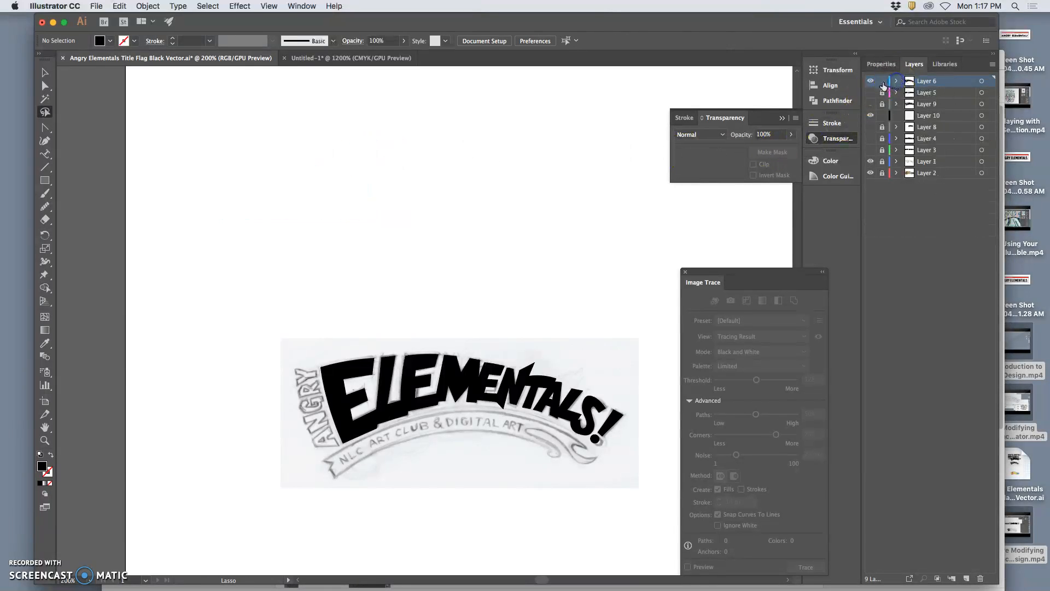
pyautogui.click(967, 578)
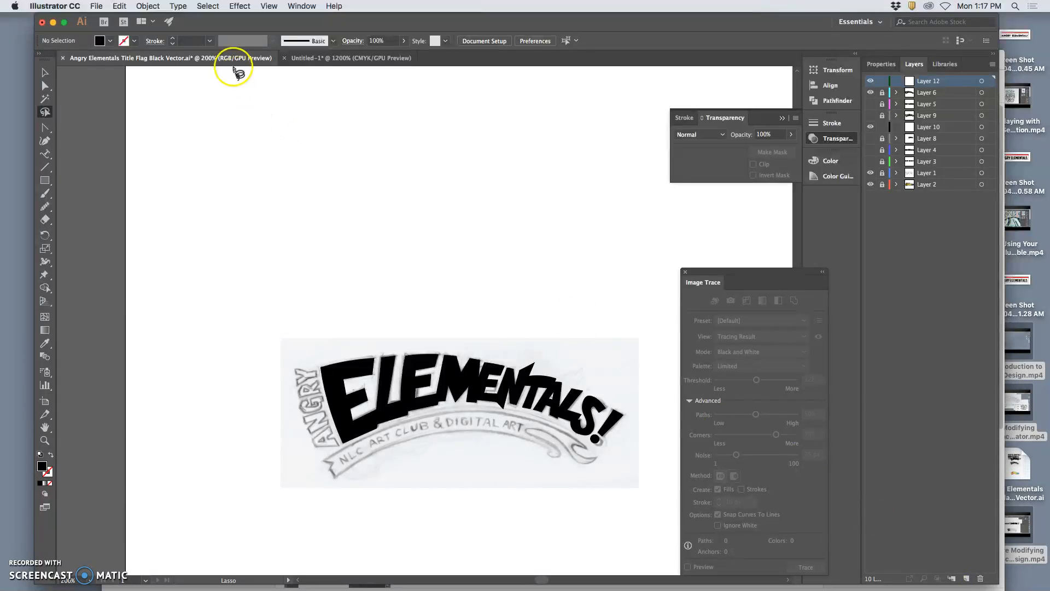
# Paste the ANGRY lettering in place on Layer 12, rotate it to read upward, and move it over the sketched ANGRY.
pyautogui.click(120, 6)
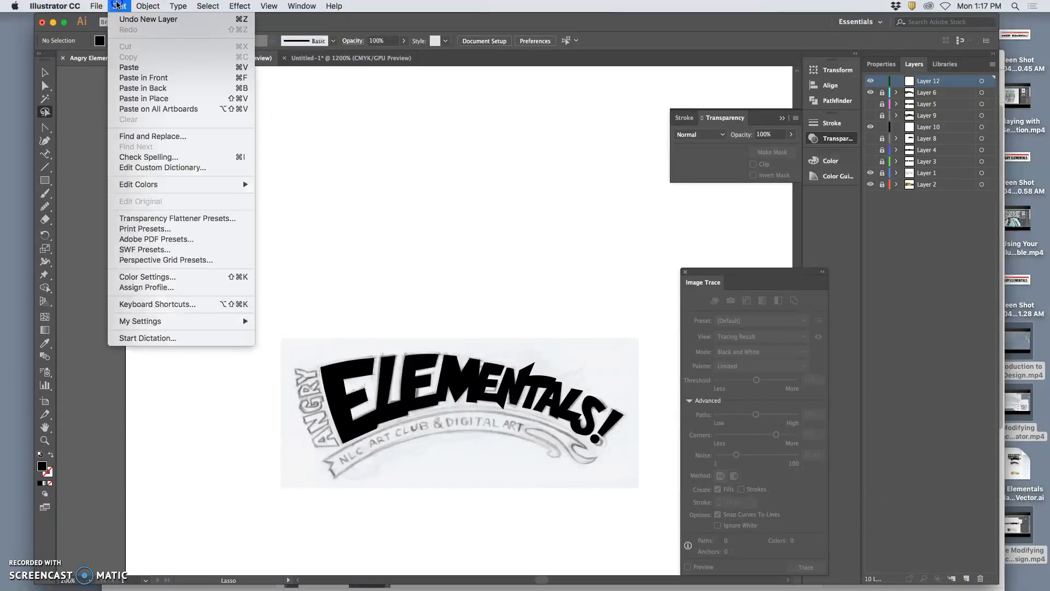
pyautogui.click(143, 99)
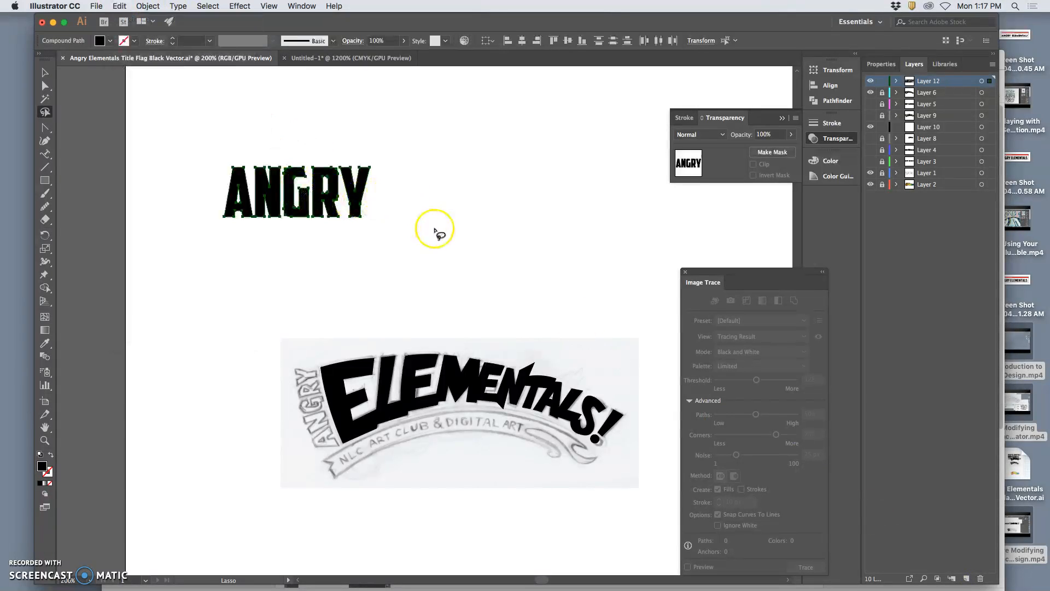
pyautogui.click(45, 71)
pyautogui.moveTo(375, 165); pyautogui.dragTo(270, 116)
pyautogui.moveTo(299, 178); pyautogui.dragTo(294, 386)
# Scale down the ANGRY lettering and tilt it counterclockwise to fit over the sketched word beside the large E.
pyautogui.press('a')
pyautogui.press('super+equal')
pyautogui.press('super+equal')
pyautogui.press('super+equal')
pyautogui.hscroll(3, 427, 358)
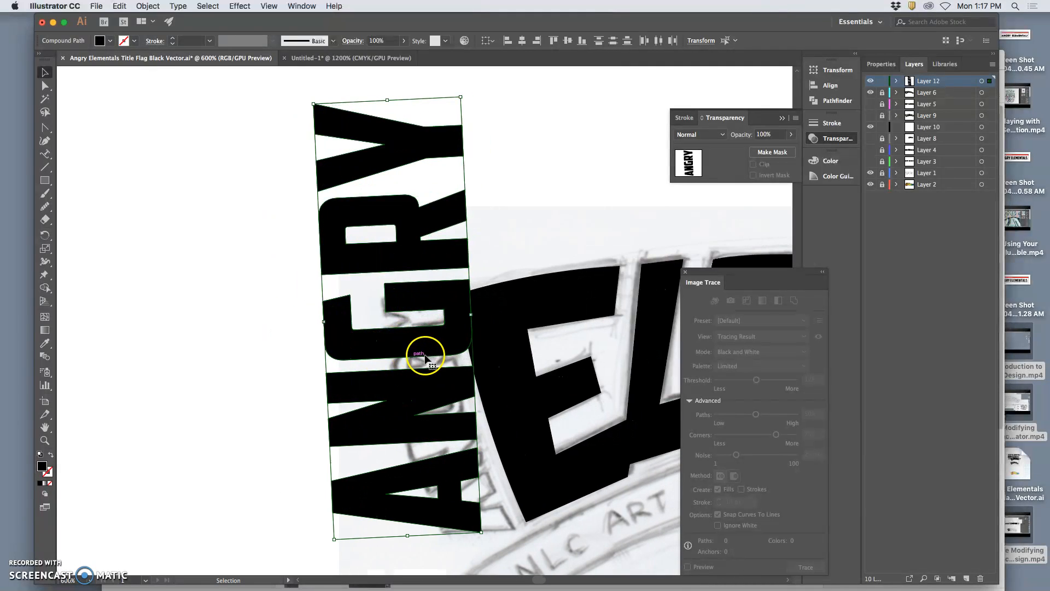
pyautogui.moveTo(417, 94); pyautogui.dragTo(381, 268)
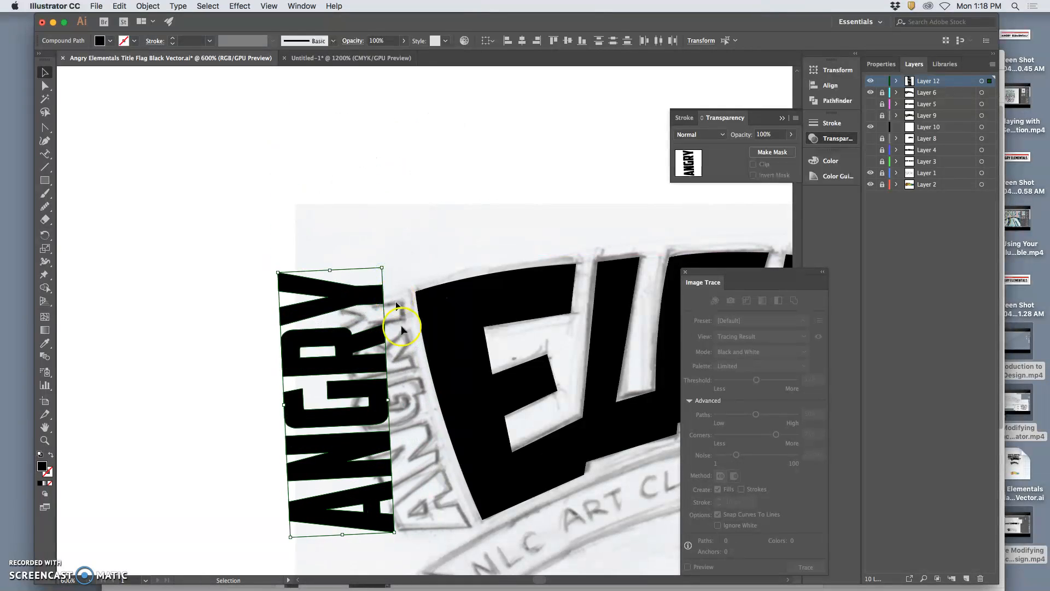
pyautogui.moveTo(399, 534); pyautogui.dragTo(419, 520)
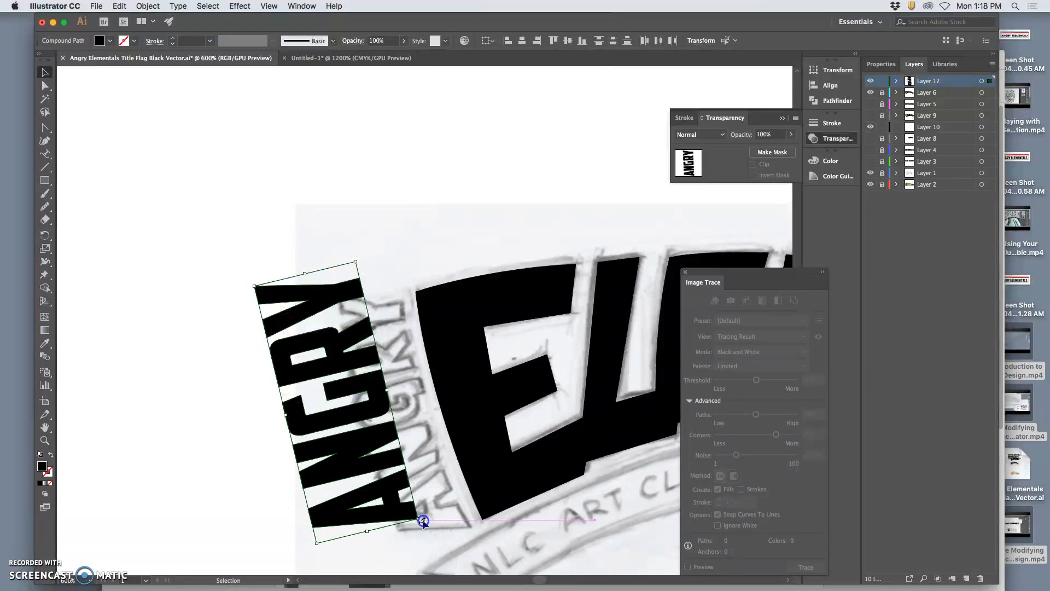
pyautogui.moveTo(373, 462); pyautogui.dragTo(421, 471)
pyautogui.moveTo(333, 421); pyautogui.dragTo(363, 416)
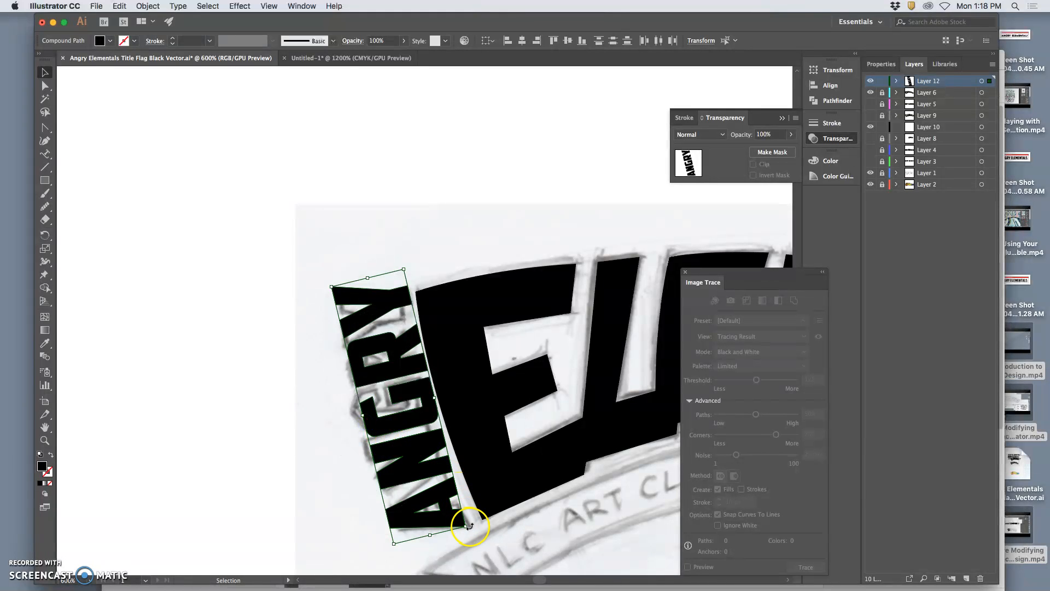
pyautogui.moveTo(469, 526); pyautogui.dragTo(473, 525)
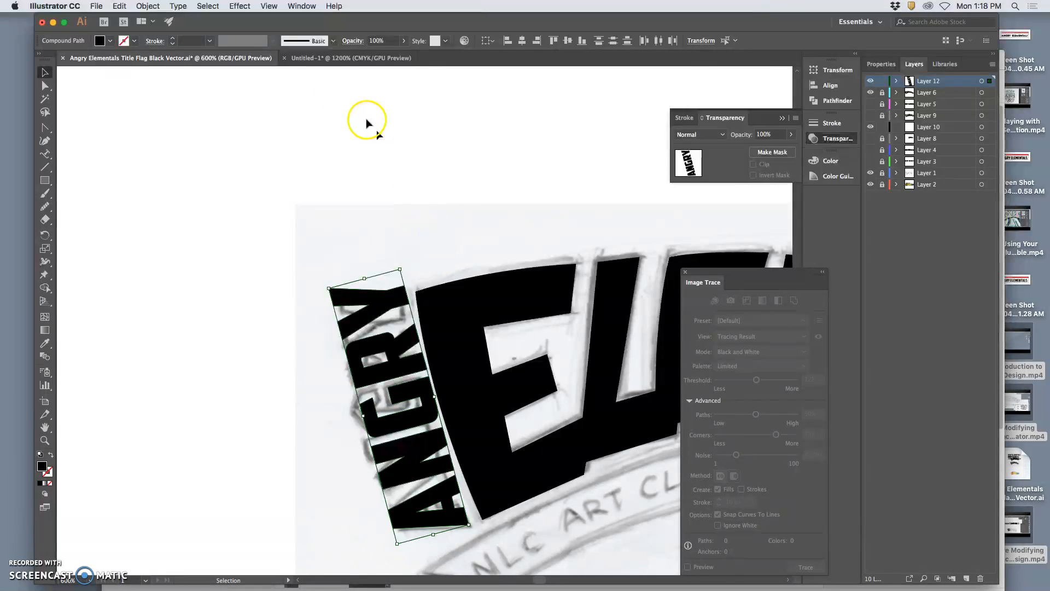
pyautogui.click(344, 97)
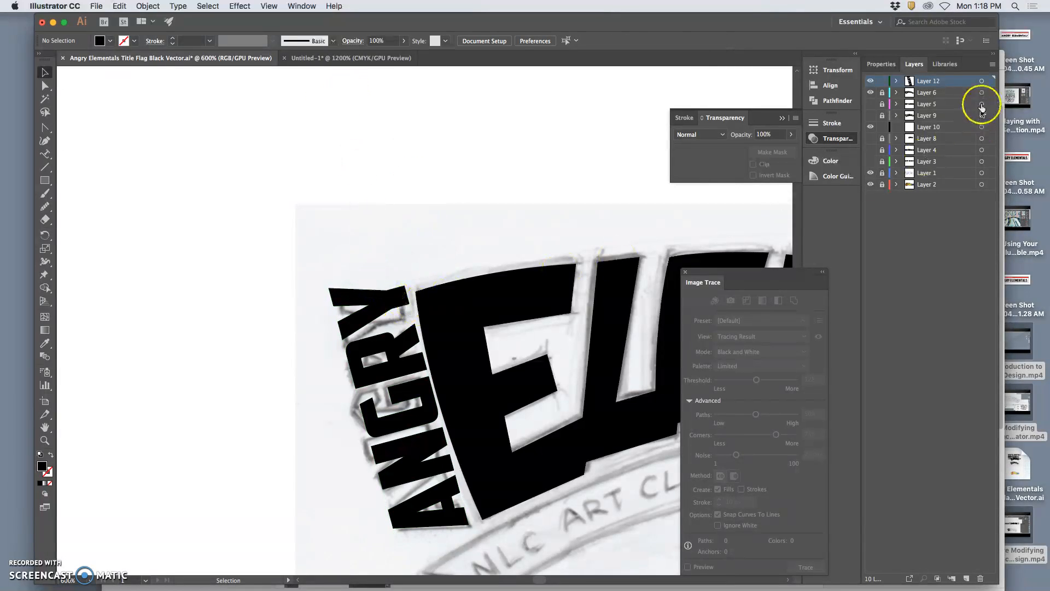
# Select Layer 12's ANGRY artwork and preview a 28° shear along a 9° axis.
pyautogui.click(982, 81)
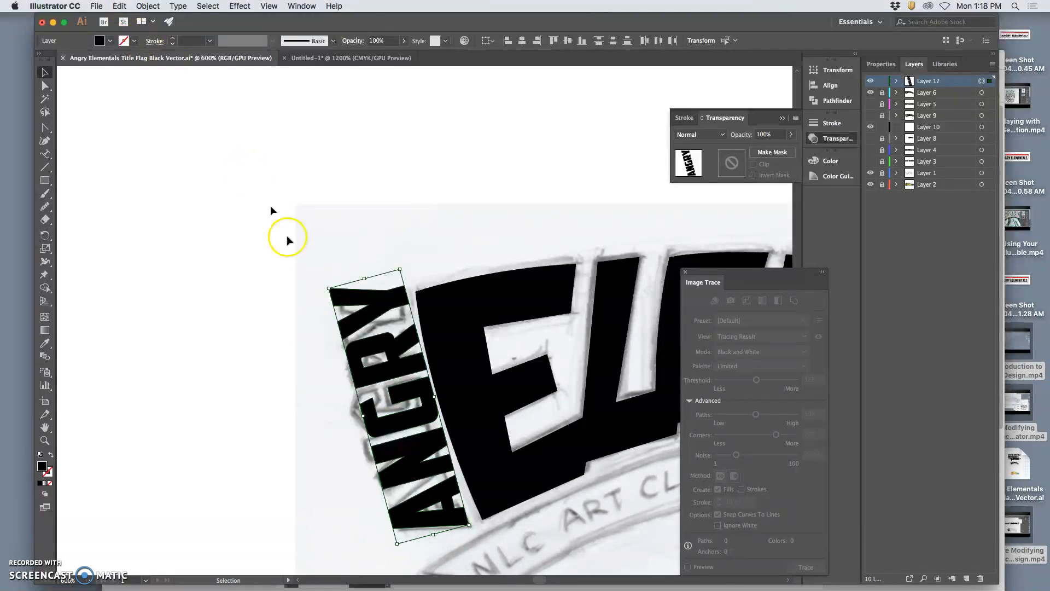
pyautogui.rightClick(377, 341)
pyautogui.click(417, 430)
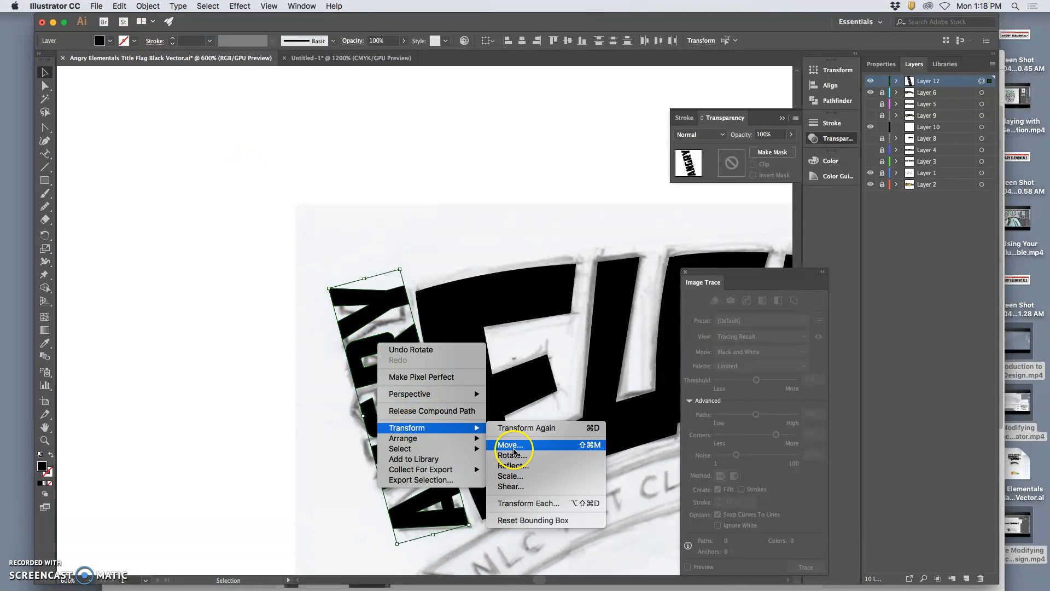
pyautogui.click(521, 490)
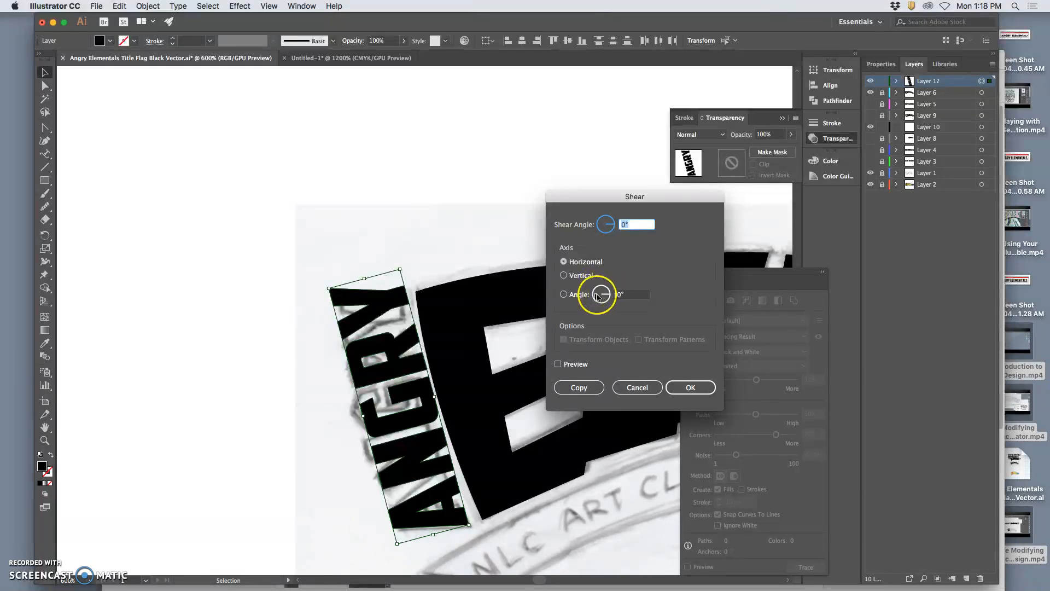
pyautogui.click(611, 222)
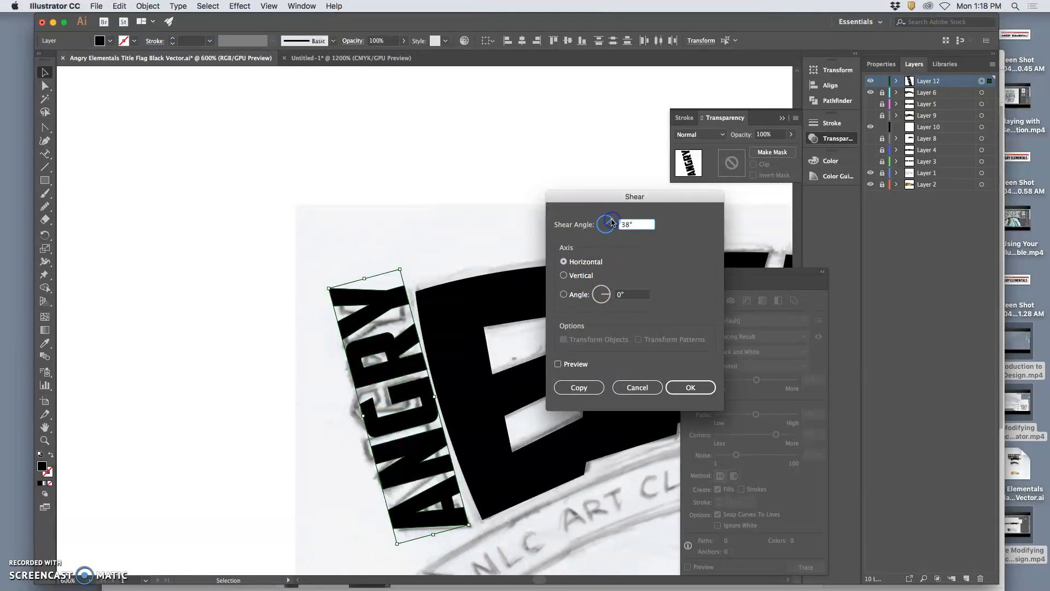
pyautogui.click(565, 295)
pyautogui.click(610, 295)
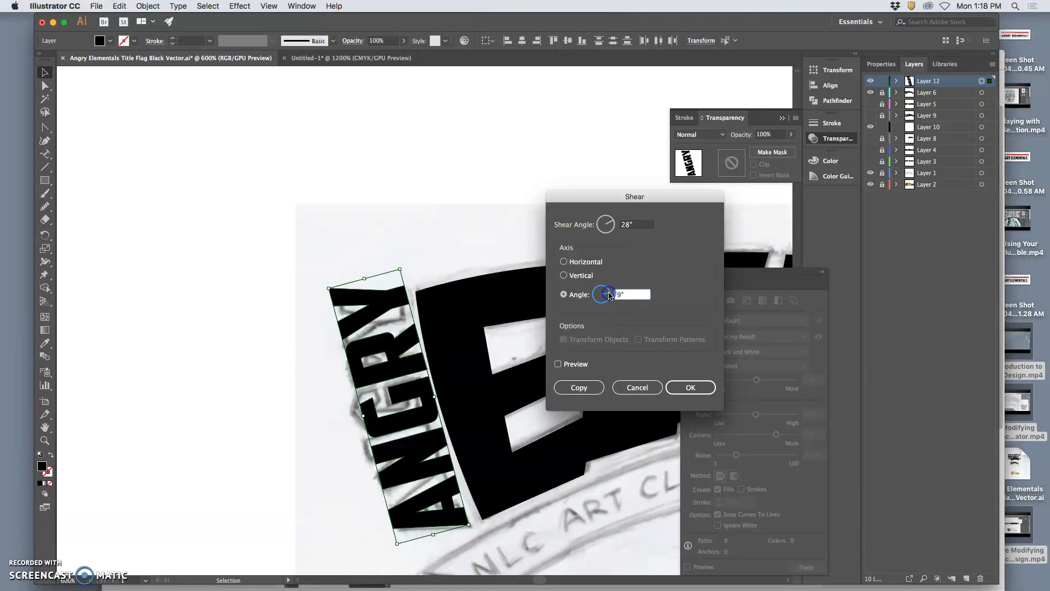
pyautogui.click(558, 364)
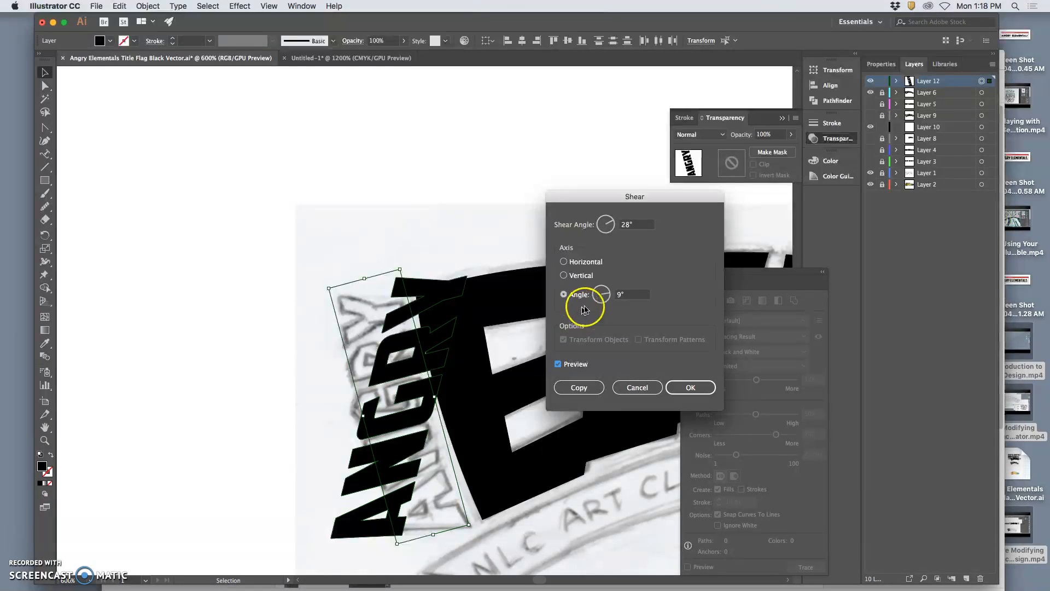
# Preview the shear along 356°, 2° and vertical axes, and set the shear axis back to horizontal.
pyautogui.click(609, 296)
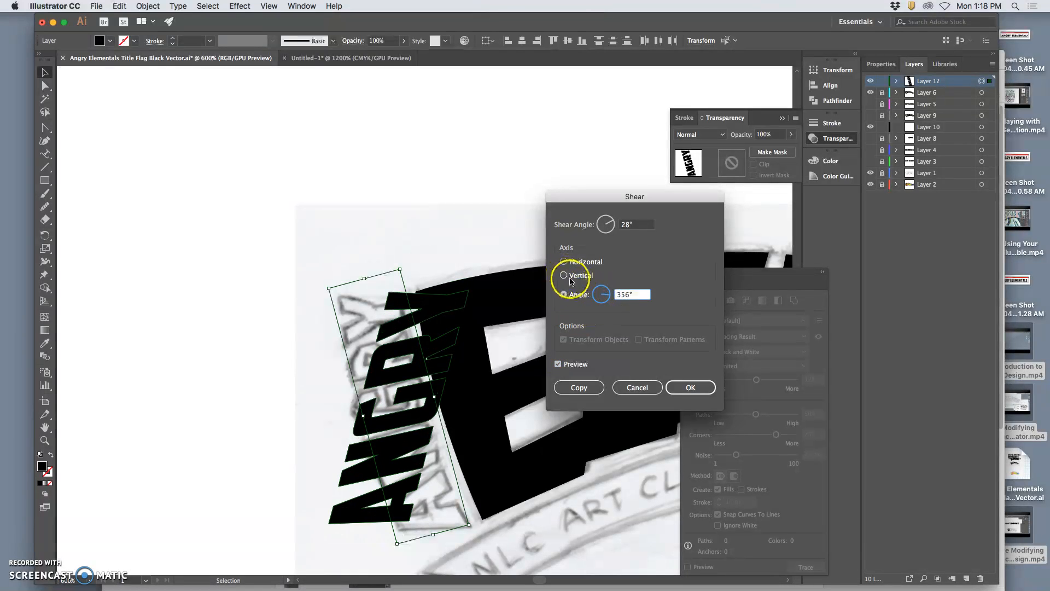
pyautogui.moveTo(608, 294); pyautogui.dragTo(608, 295)
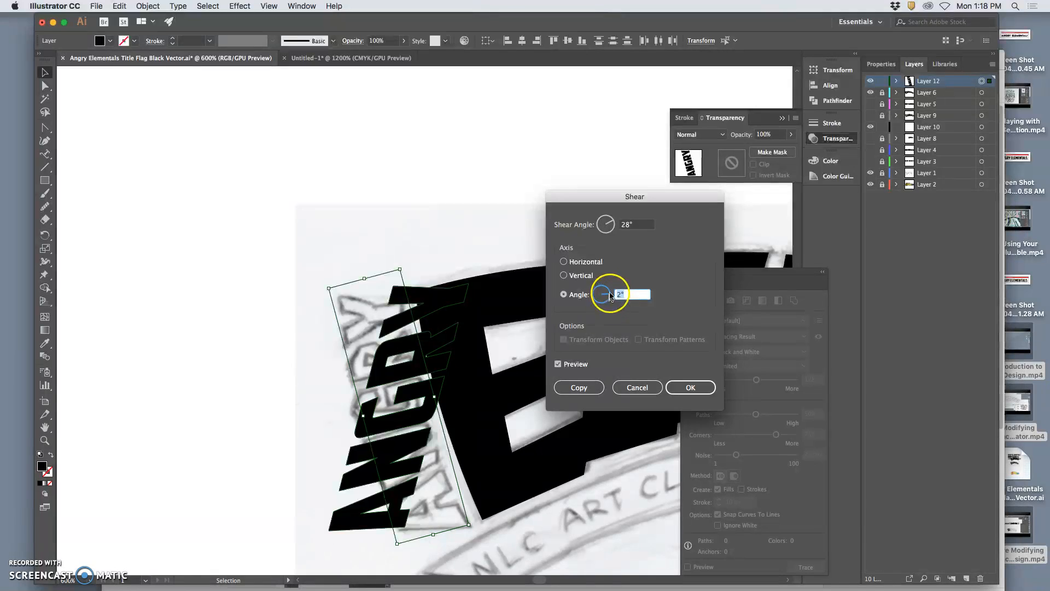
pyautogui.click(574, 276)
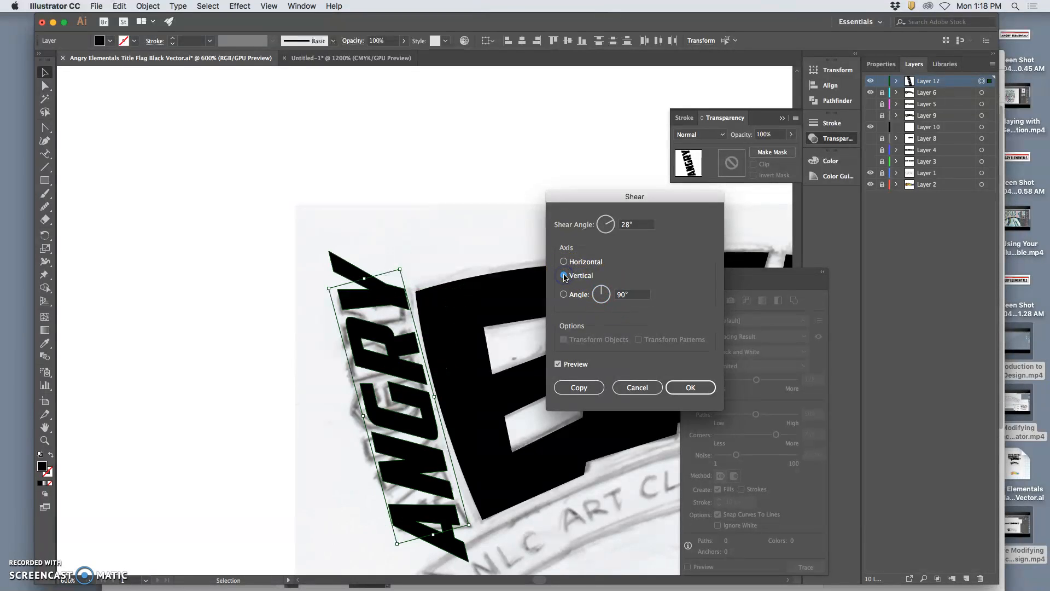
pyautogui.click(601, 288)
pyautogui.click(565, 263)
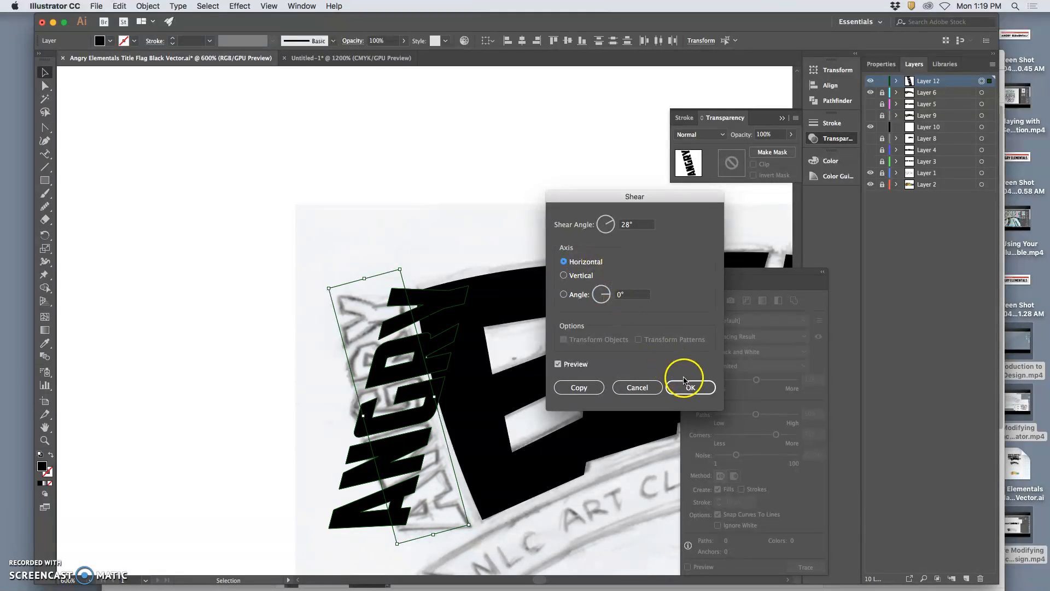
# Shear the ANGRY lettering by 354° along the horizontal axis.
pyautogui.moveTo(616, 231); pyautogui.dragTo(611, 228)
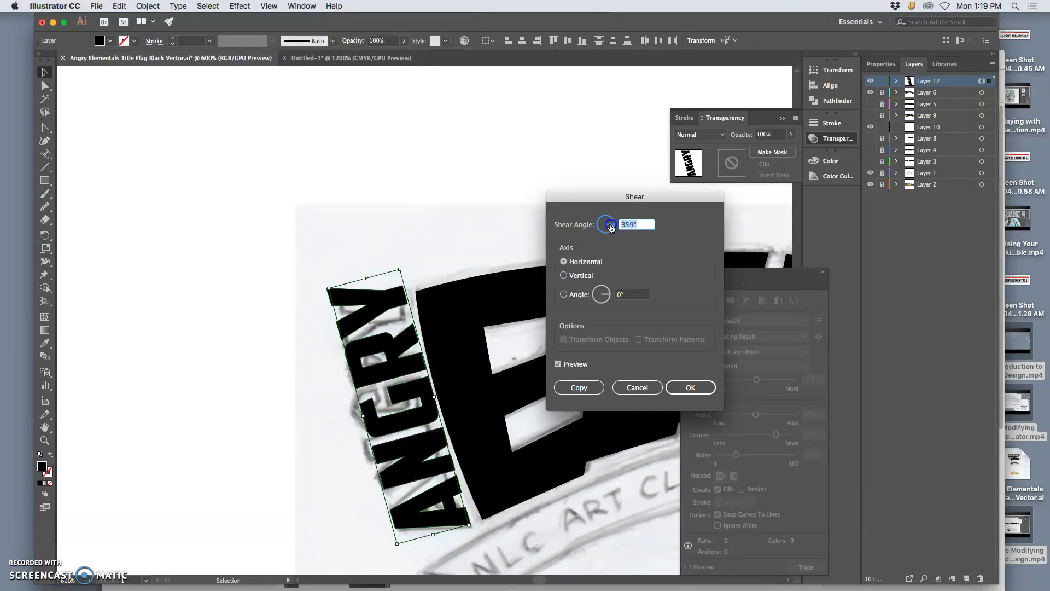
pyautogui.moveTo(612, 227); pyautogui.dragTo(612, 228)
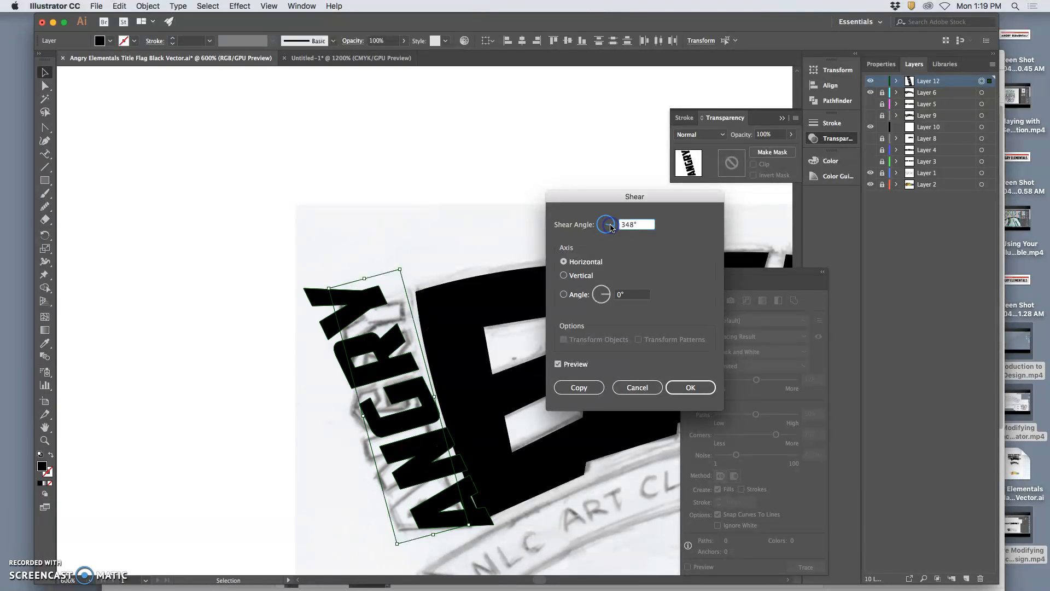
pyautogui.click(611, 227)
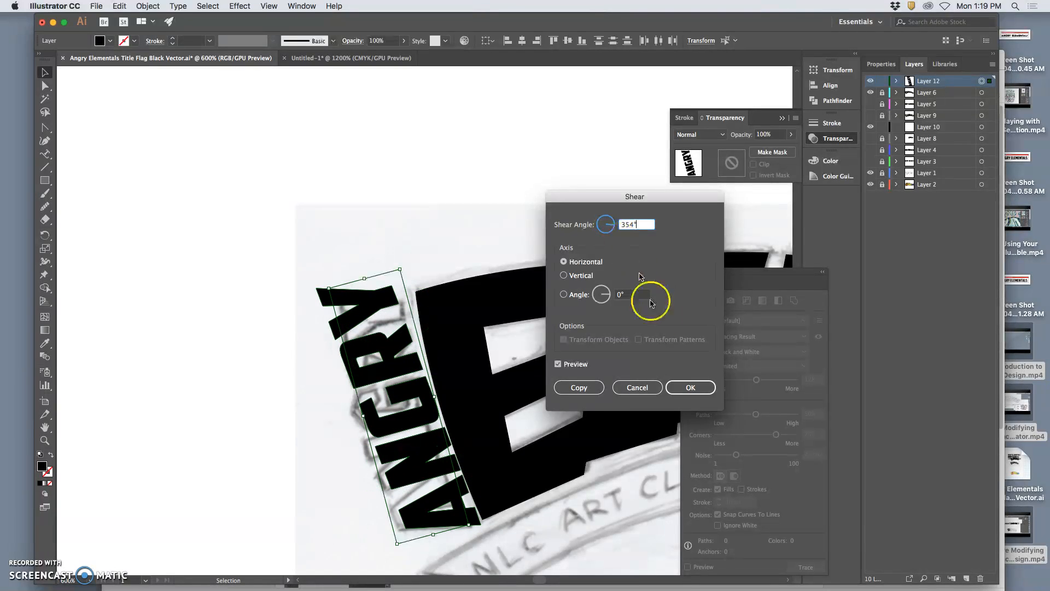
pyautogui.click(684, 386)
# Rotate the sheared ANGRY lettering slightly clockwise, nudge it down and away from the large E, and deselect it.
pyautogui.moveTo(413, 261); pyautogui.dragTo(426, 265)
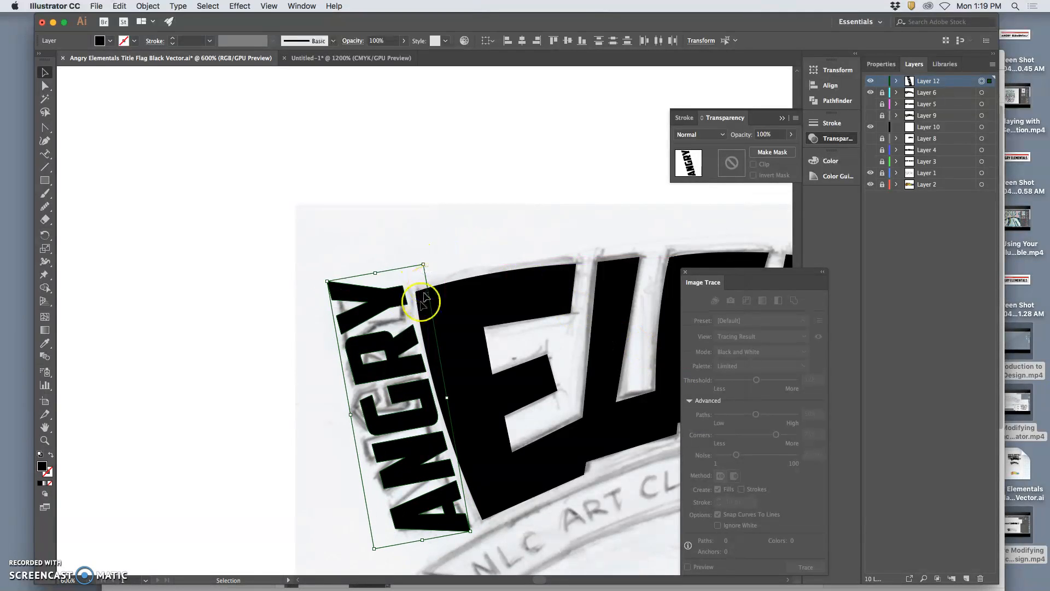
pyautogui.moveTo(400, 344); pyautogui.dragTo(395, 350)
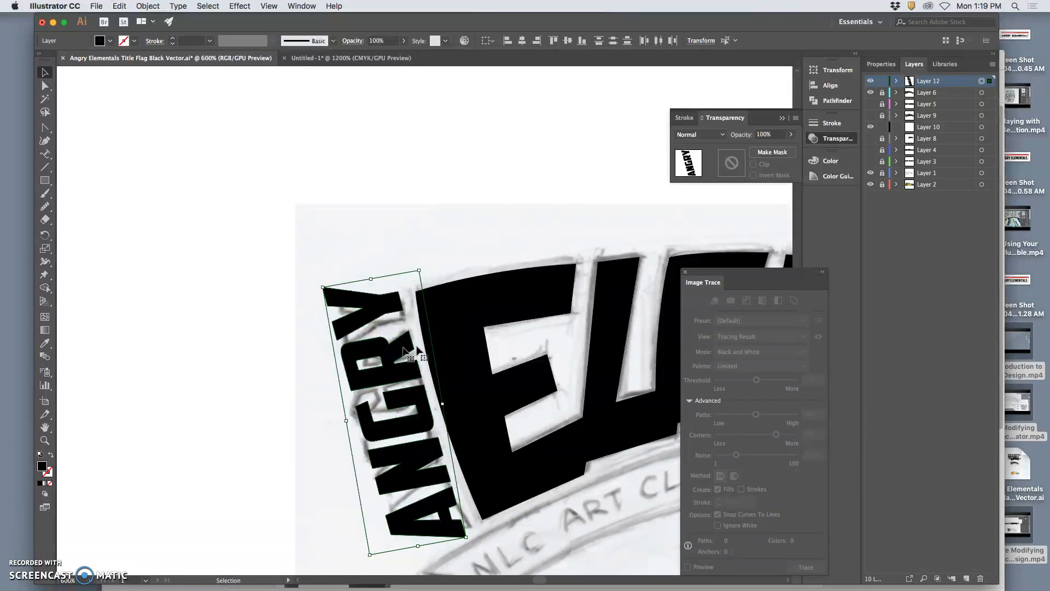
pyautogui.moveTo(423, 425); pyautogui.dragTo(424, 426)
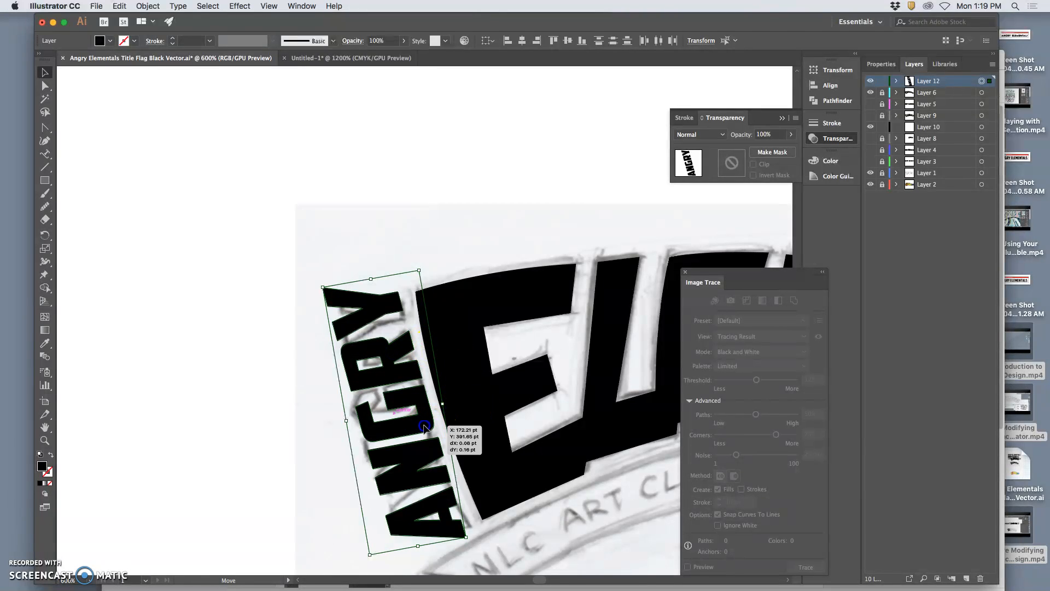
pyautogui.click(255, 358)
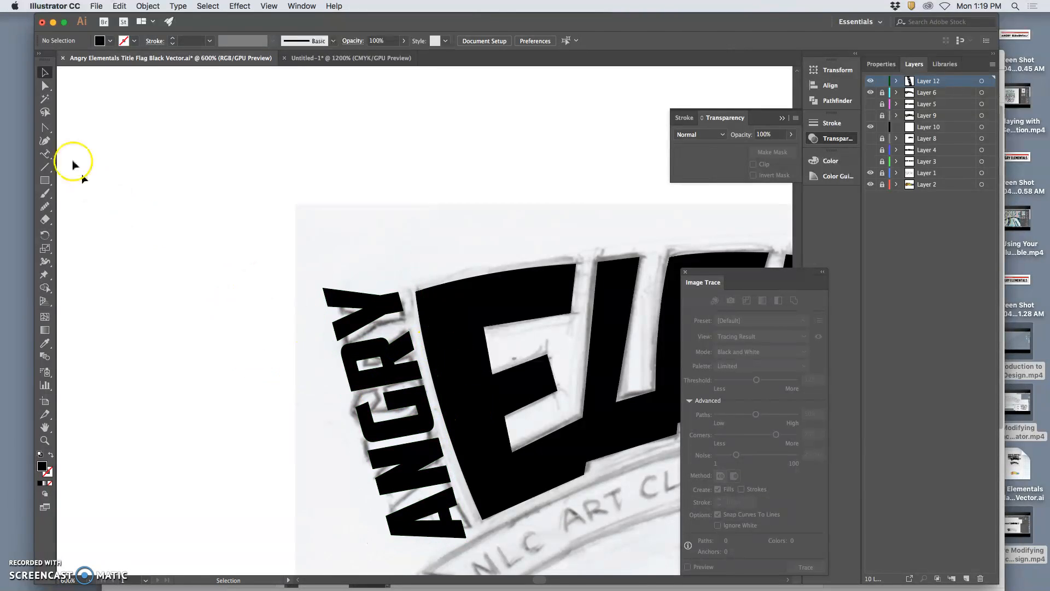
# Select only the Y of ANGRY, shrink it to about 21.3 by 14.8 pt, and rotate and position it over the sketched Y.
pyautogui.click(45, 86)
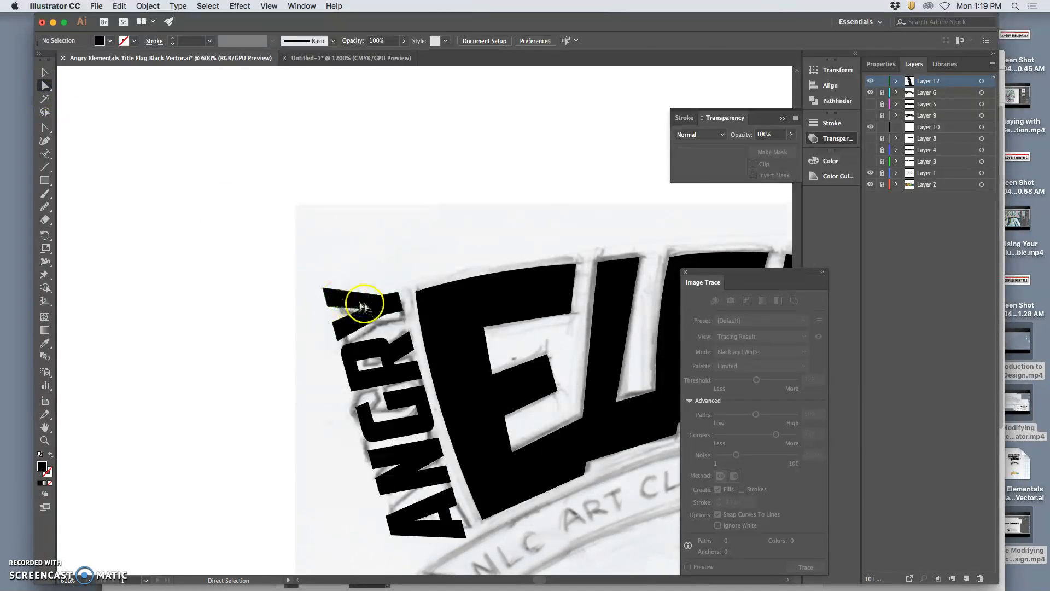
pyautogui.moveTo(382, 310); pyautogui.dragTo(386, 316)
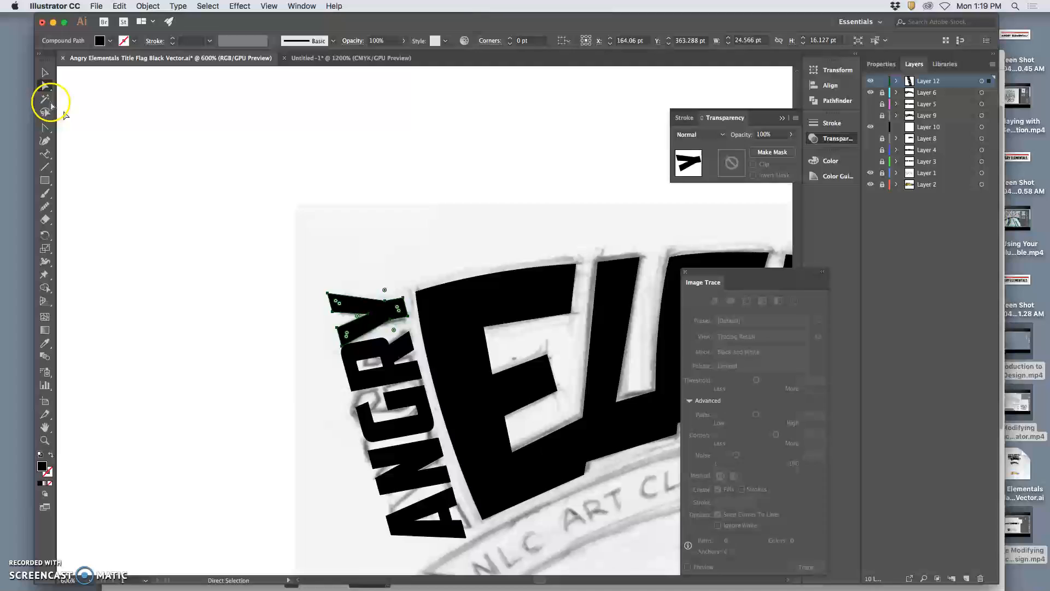
pyautogui.click(44, 72)
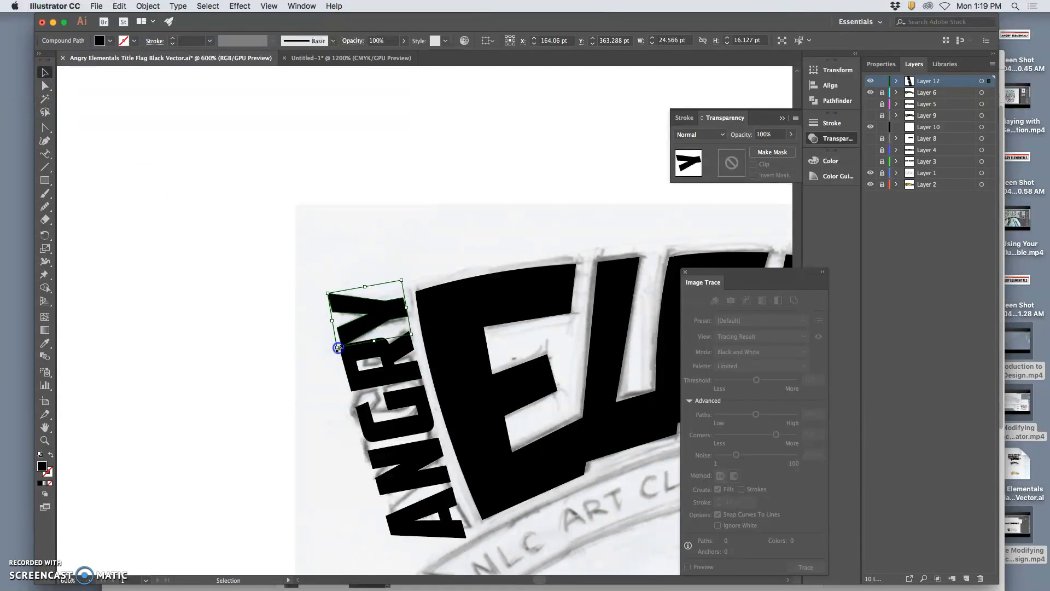
pyautogui.moveTo(338, 348); pyautogui.dragTo(343, 340)
pyautogui.moveTo(405, 274); pyautogui.dragTo(407, 279)
pyautogui.moveTo(374, 309); pyautogui.dragTo(383, 316)
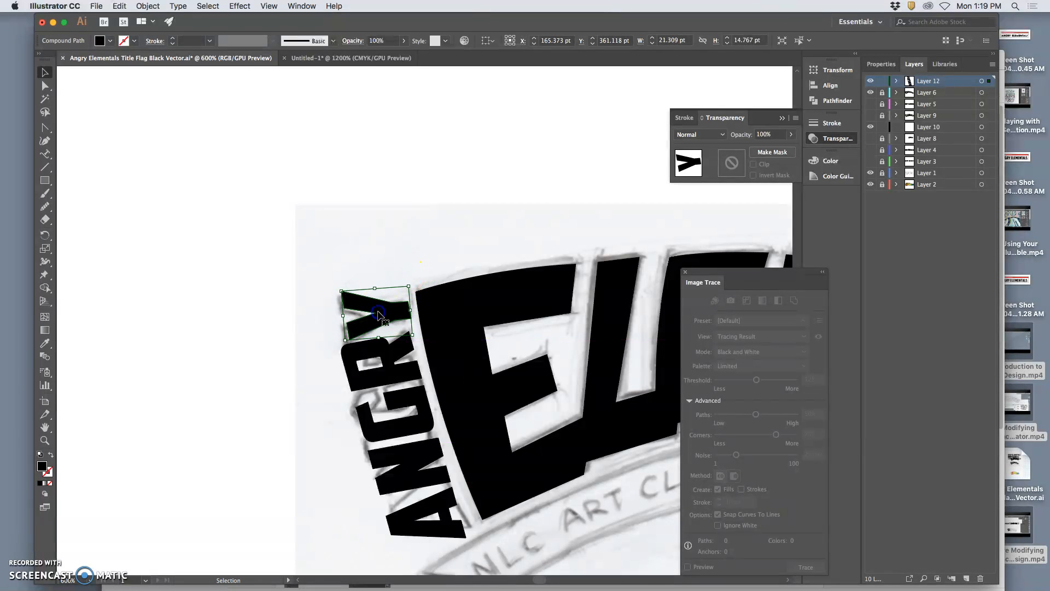
# Fit the R at about 20.9 by 15.2 pt and the G at about 21.3 by 15.8 pt closely below the Y.
pyautogui.click(399, 353)
pyautogui.moveTo(418, 330); pyautogui.dragTo(414, 353)
pyautogui.click(418, 367)
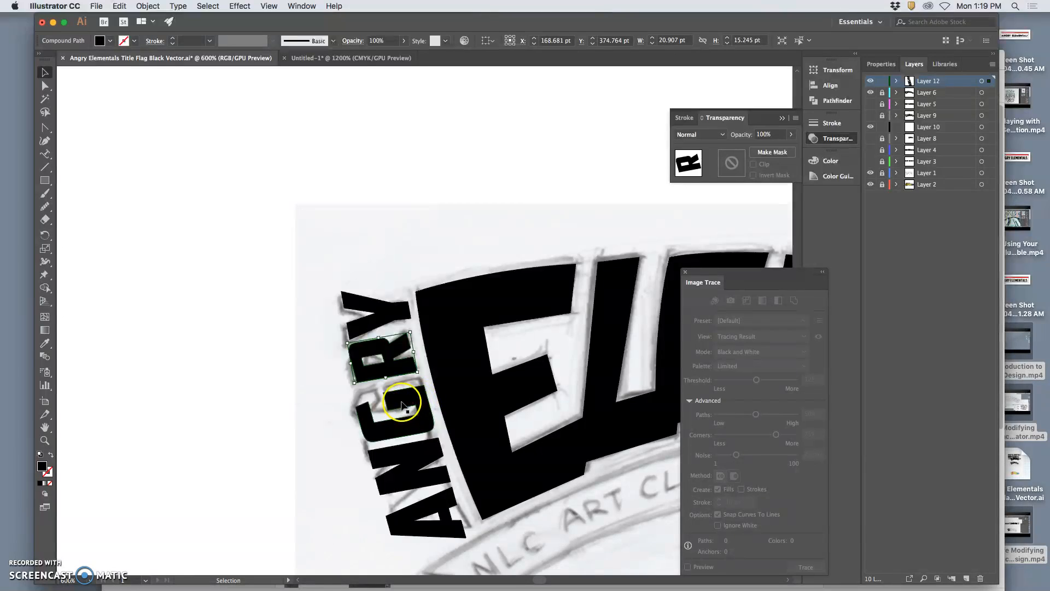
pyautogui.moveTo(401, 403); pyautogui.dragTo(423, 378)
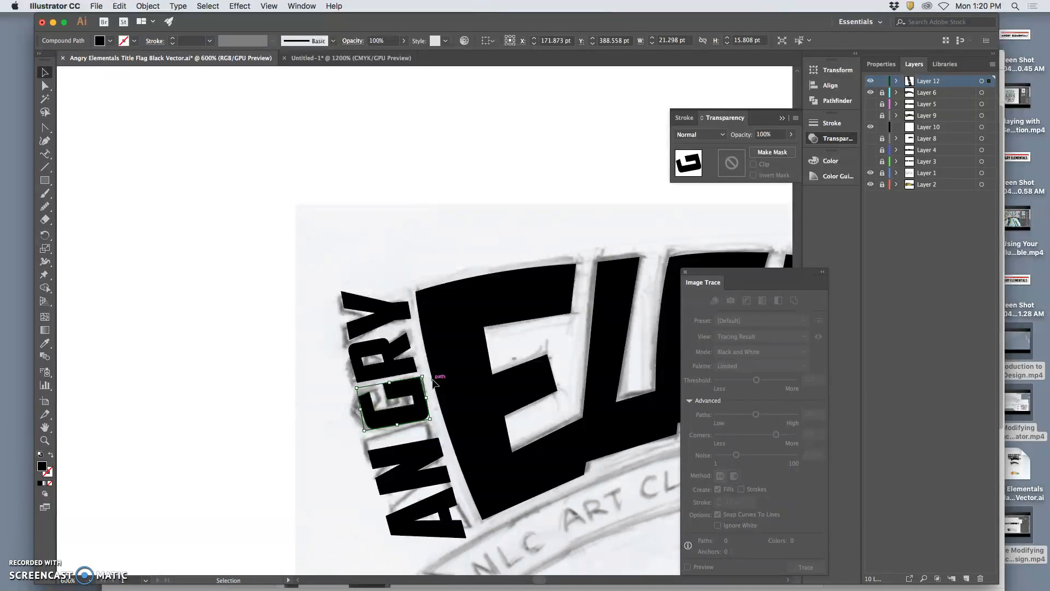
# Fit the N at about 23.3 by 17.8 pt below the G, and rotate the A counterclockwise to follow the sketch.
pyautogui.moveTo(413, 448); pyautogui.dragTo(431, 425)
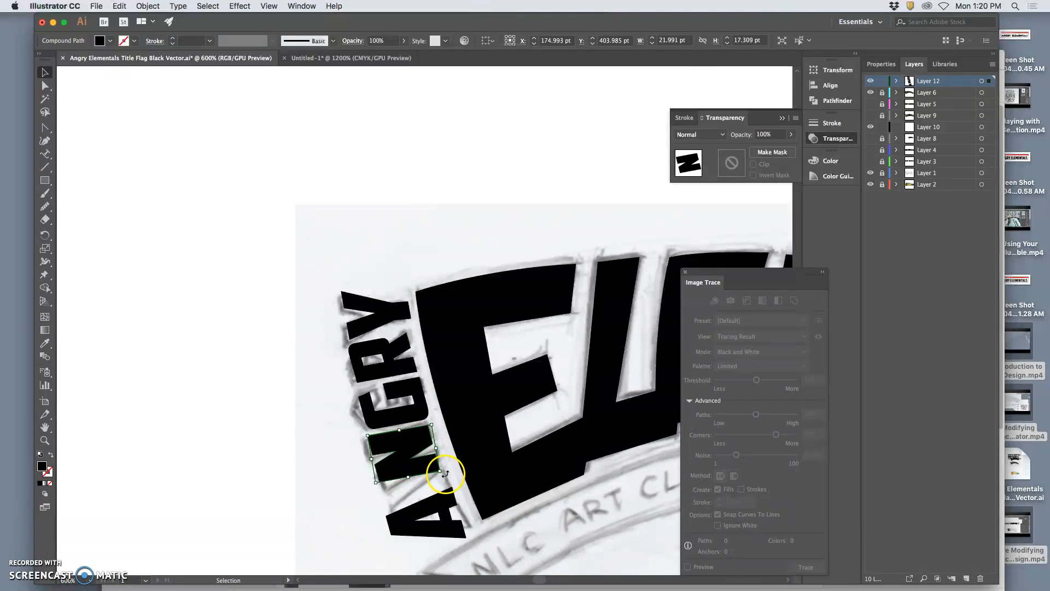
pyautogui.moveTo(445, 473); pyautogui.dragTo(445, 469)
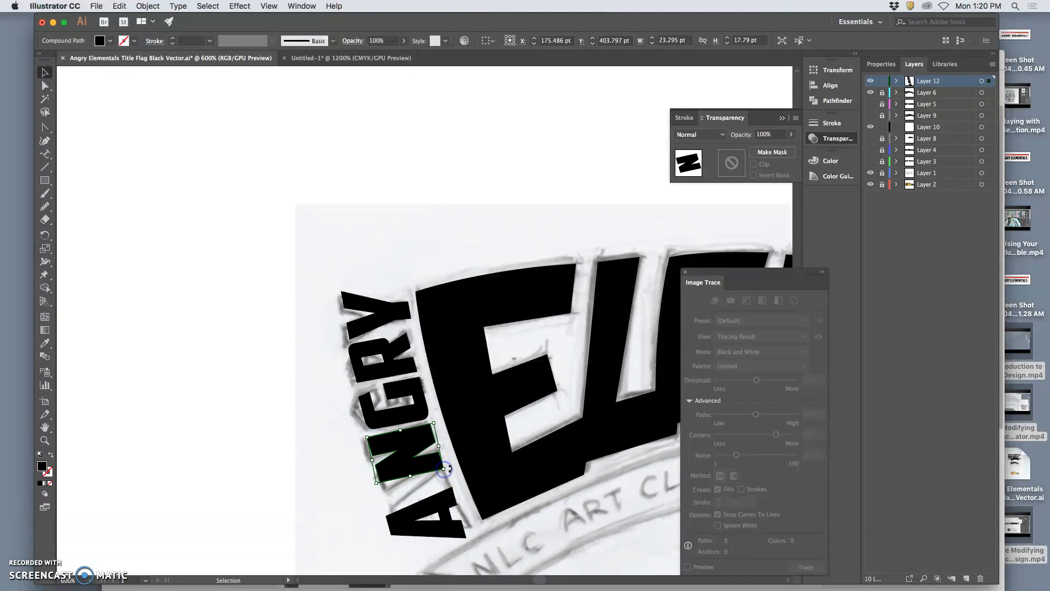
pyautogui.click(447, 498)
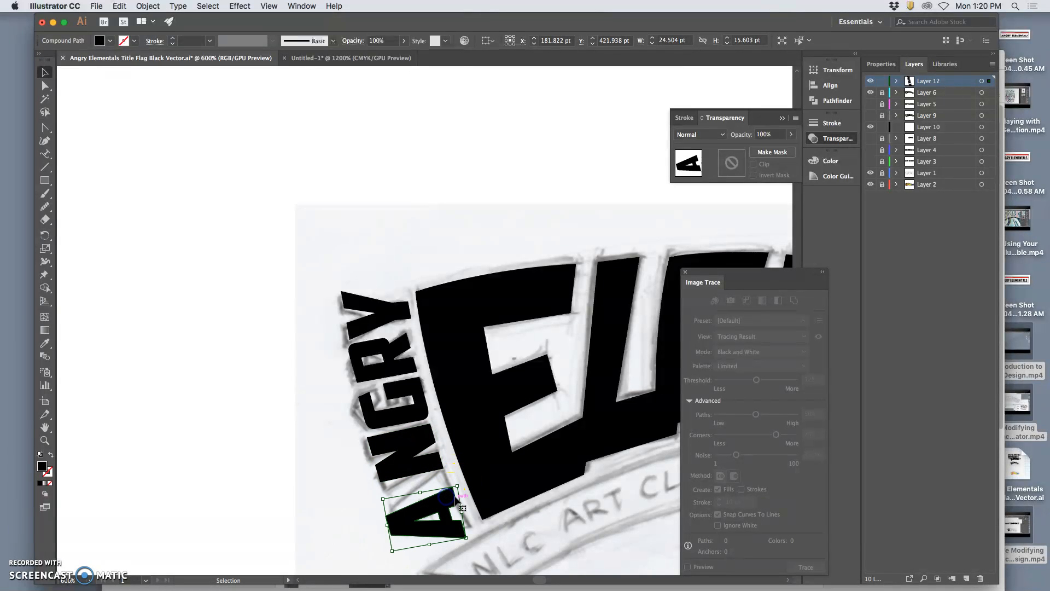
pyautogui.moveTo(422, 490); pyautogui.dragTo(448, 469)
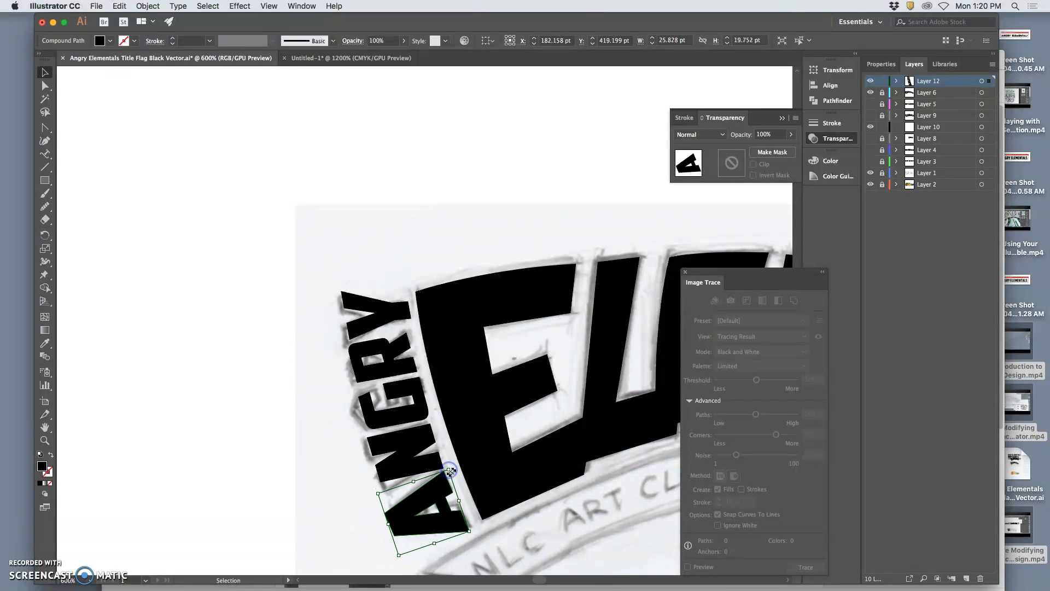
# Shrink the A of ANGRY slightly at its corner and outer side to match the sketched letter, and deselect it.
pyautogui.moveTo(471, 528); pyautogui.dragTo(469, 526)
pyautogui.moveTo(387, 522); pyautogui.dragTo(392, 521)
pyautogui.click(354, 518)
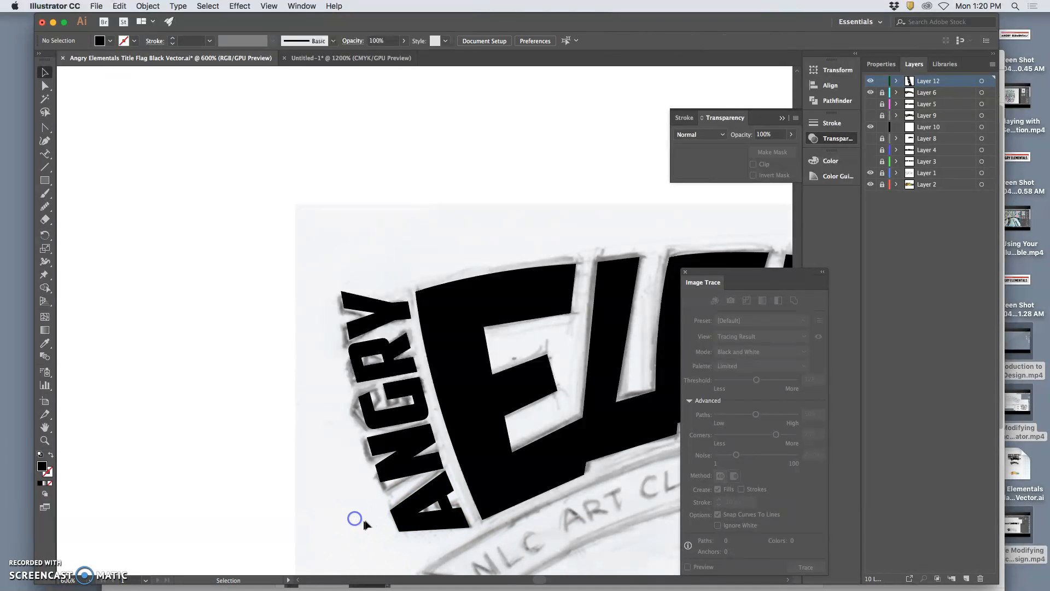
# Reshape the N of ANGRY by moving its individual corner anchor points to follow the sketched letter beside the A, and deselect it.
pyautogui.click(393, 471)
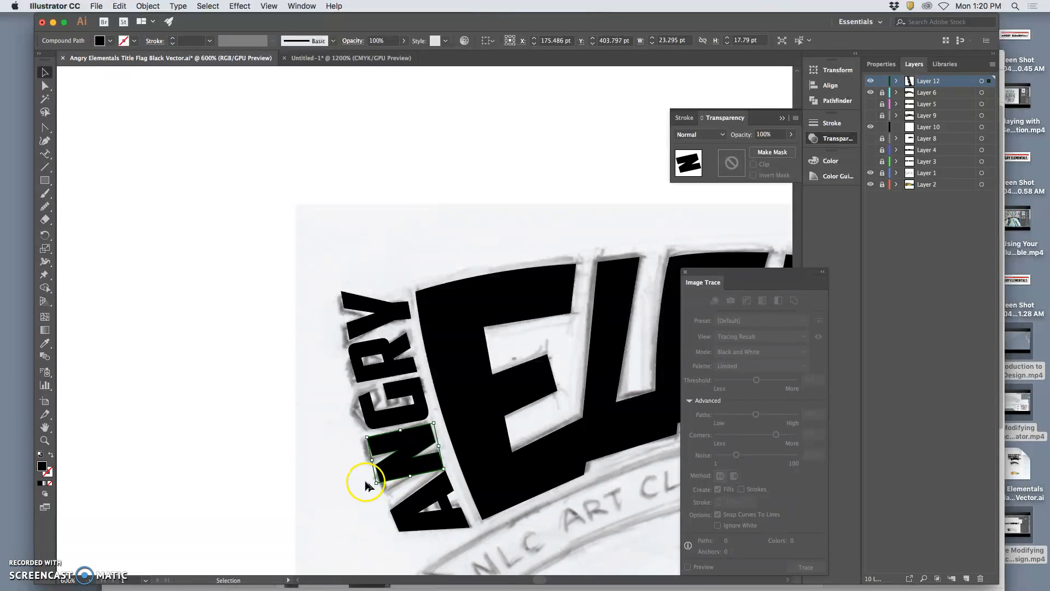
pyautogui.click(363, 480)
pyautogui.click(45, 86)
pyautogui.click(411, 452)
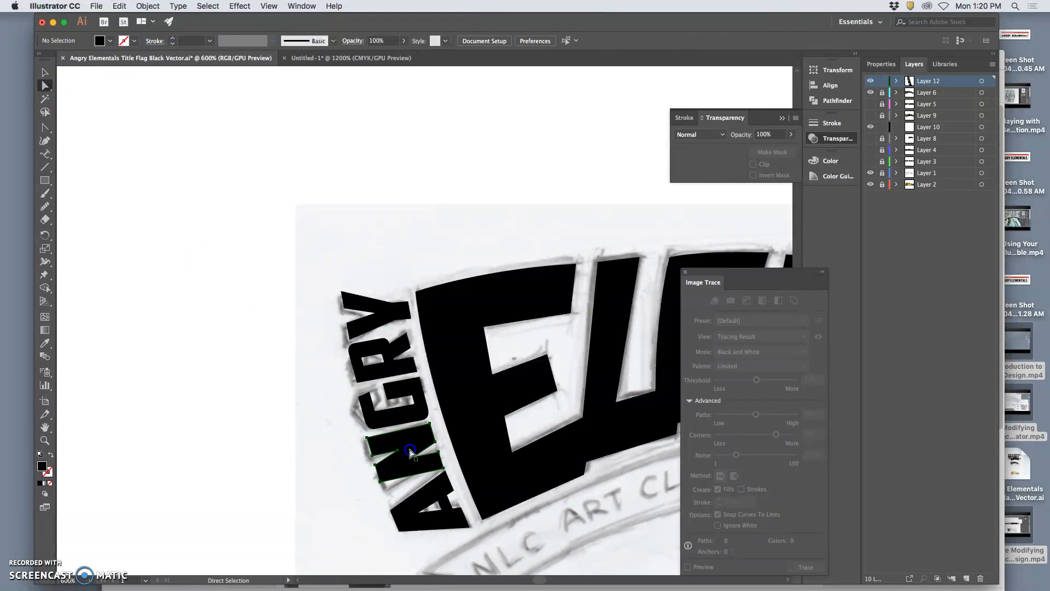
pyautogui.click(377, 491)
pyautogui.moveTo(380, 483); pyautogui.dragTo(411, 464)
pyautogui.click(440, 453)
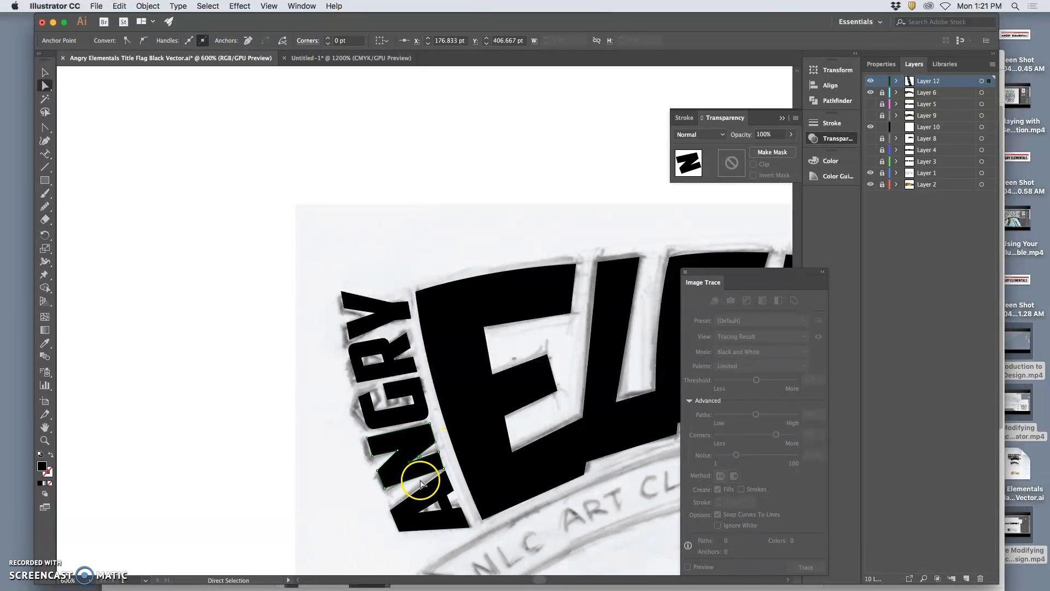
pyautogui.click(457, 480)
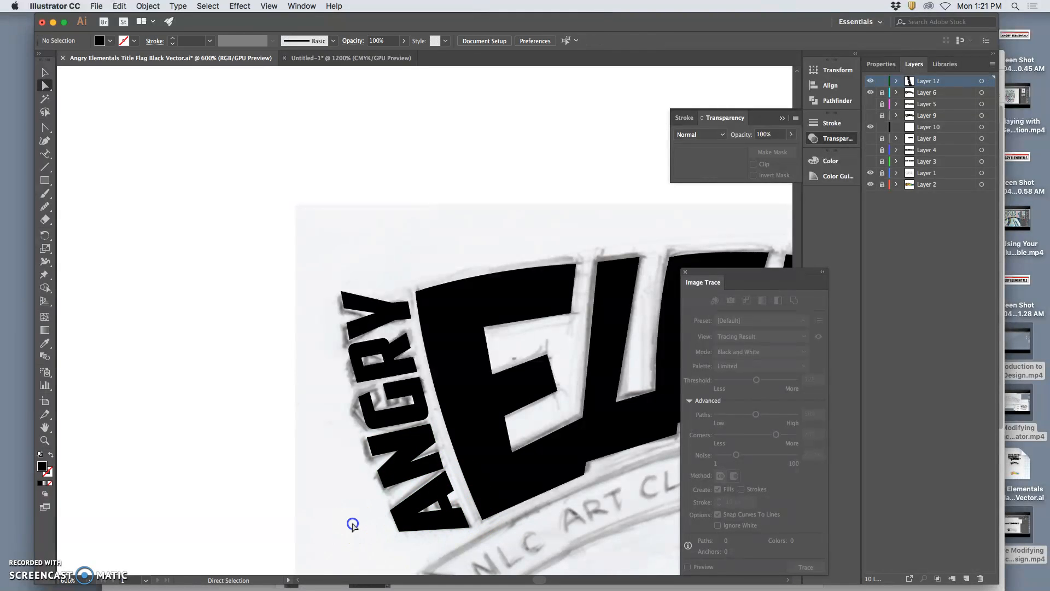
# Compare the whole title with and without the sketch on Layer 1, leave the sketch shown, and save the file.
pyautogui.hscroll(6, 477, 440)
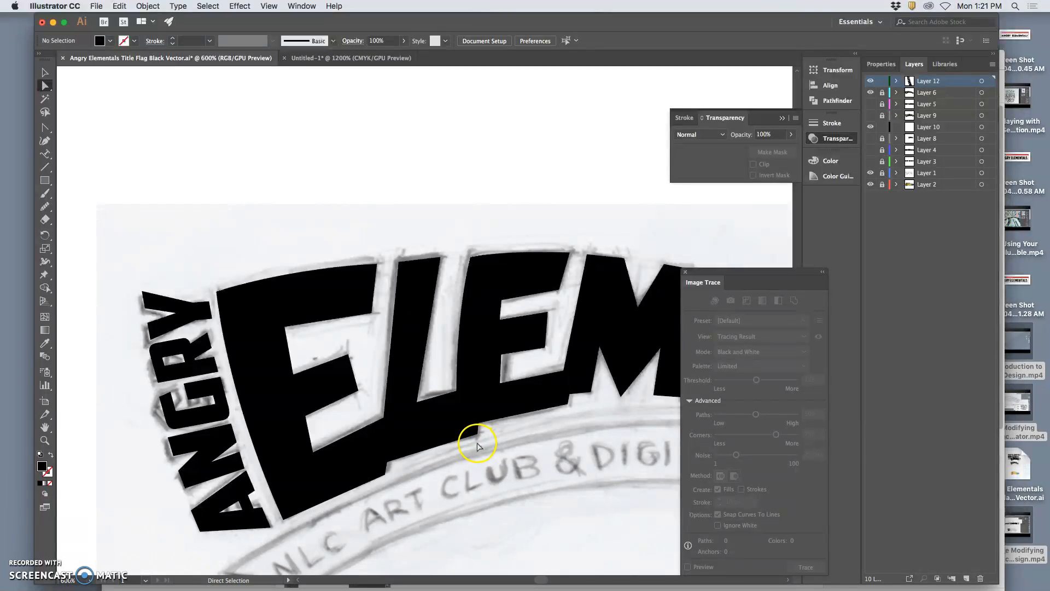
pyautogui.hotkey('ctrl', '-')
pyautogui.hscroll(4, 477, 441)
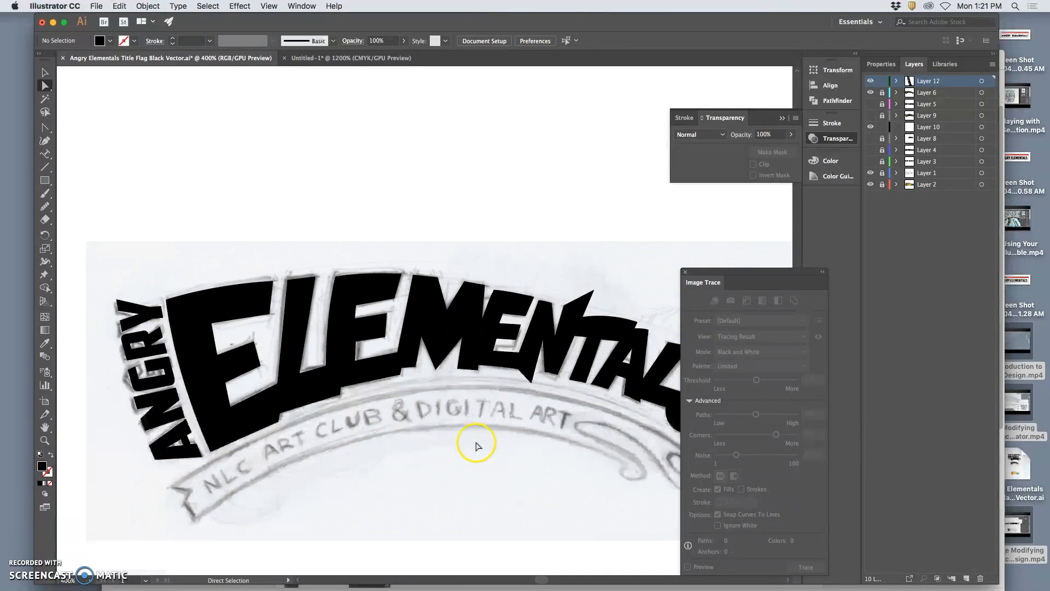
pyautogui.hotkey('ctrl', '-')
pyautogui.hscroll(4, 482, 439)
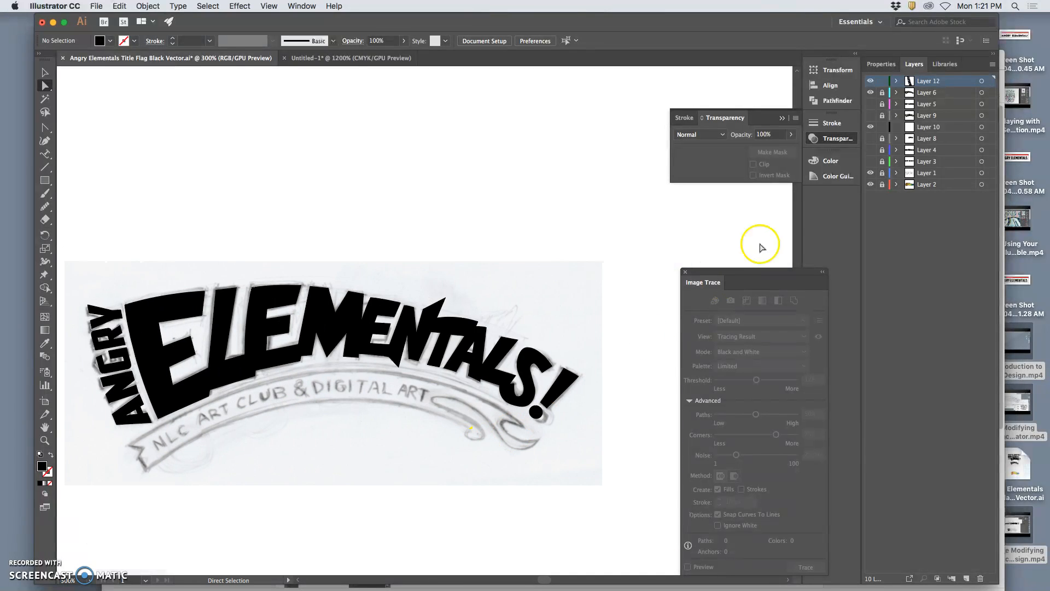
pyautogui.click(871, 173)
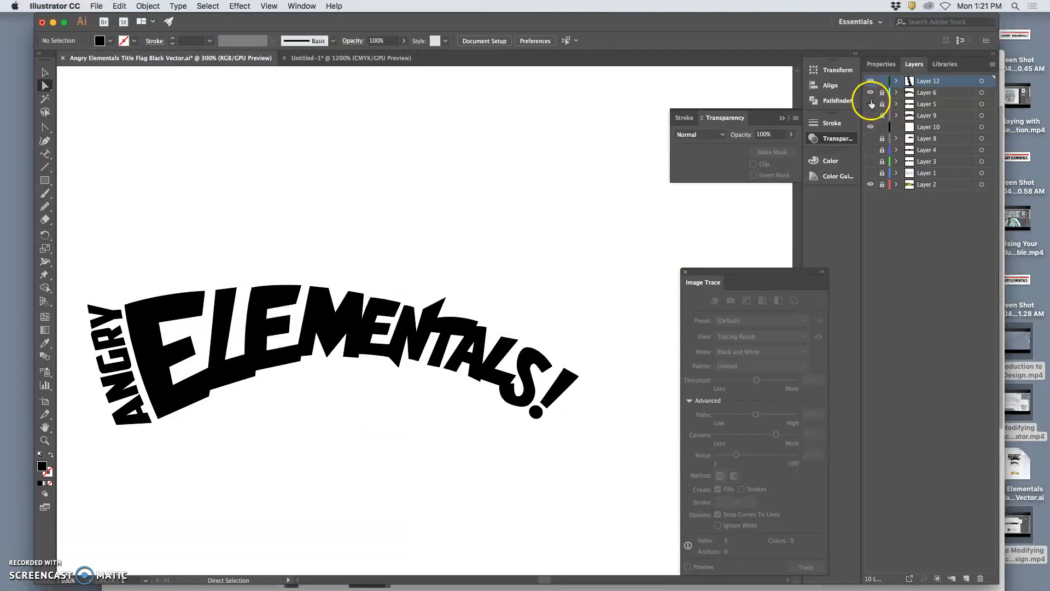
pyautogui.click(870, 173)
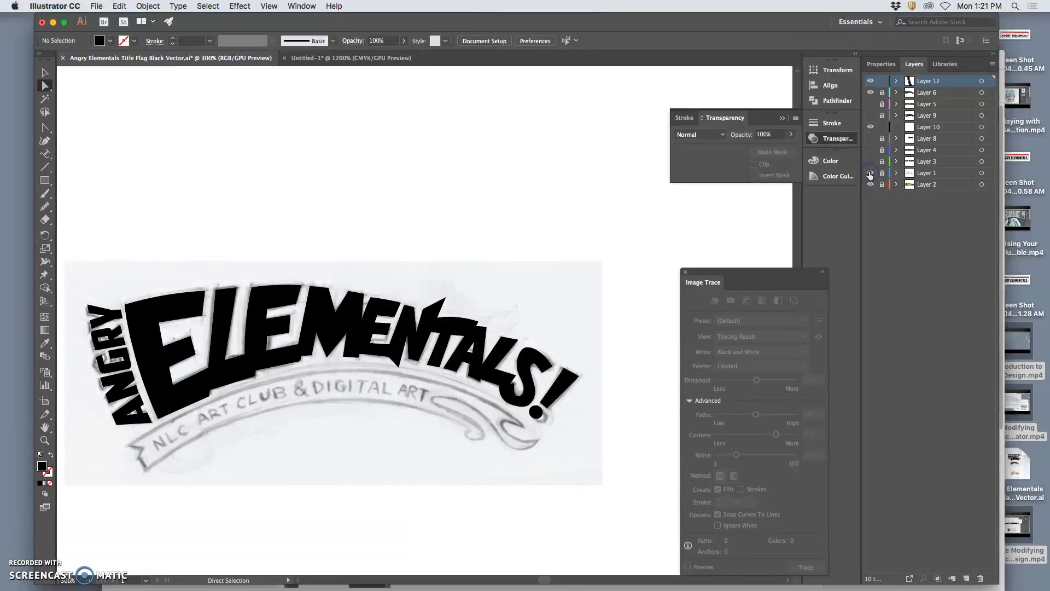
pyautogui.click(871, 173)
pyautogui.click(870, 173)
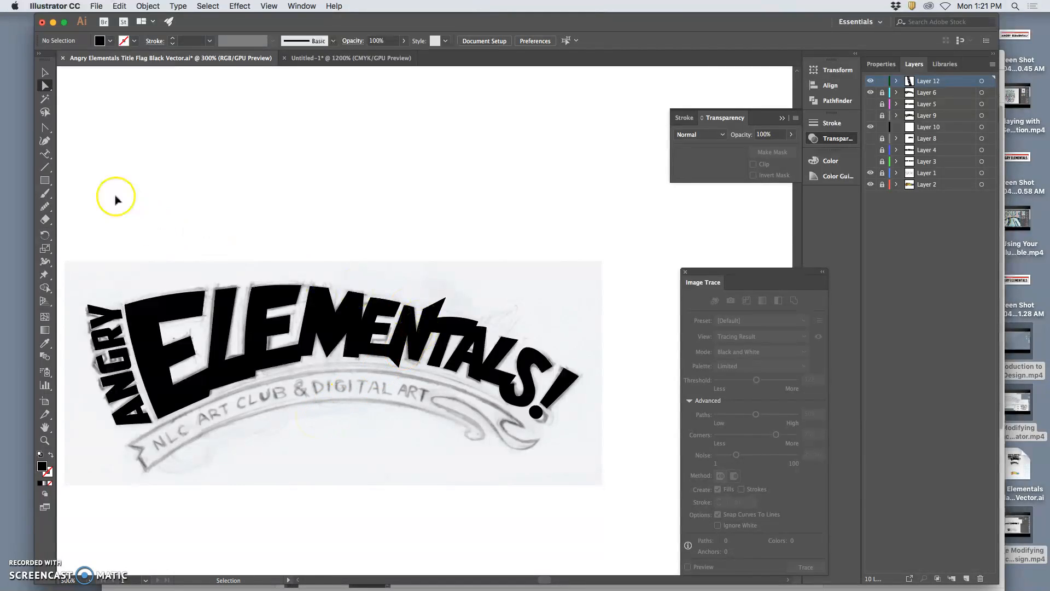
pyautogui.press('super+s')
# Draw the sketched banner's upper edge as one Pen tool arc and swap its fill and stroke to leave an unfilled black line.
pyautogui.click(45, 141)
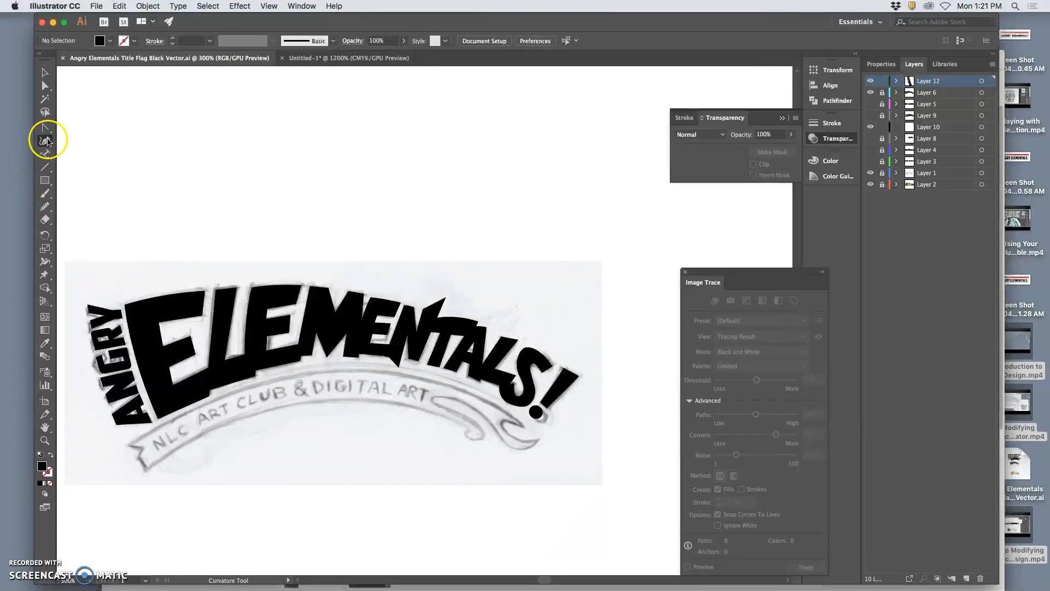
pyautogui.moveTo(47, 129); pyautogui.dragTo(77, 124)
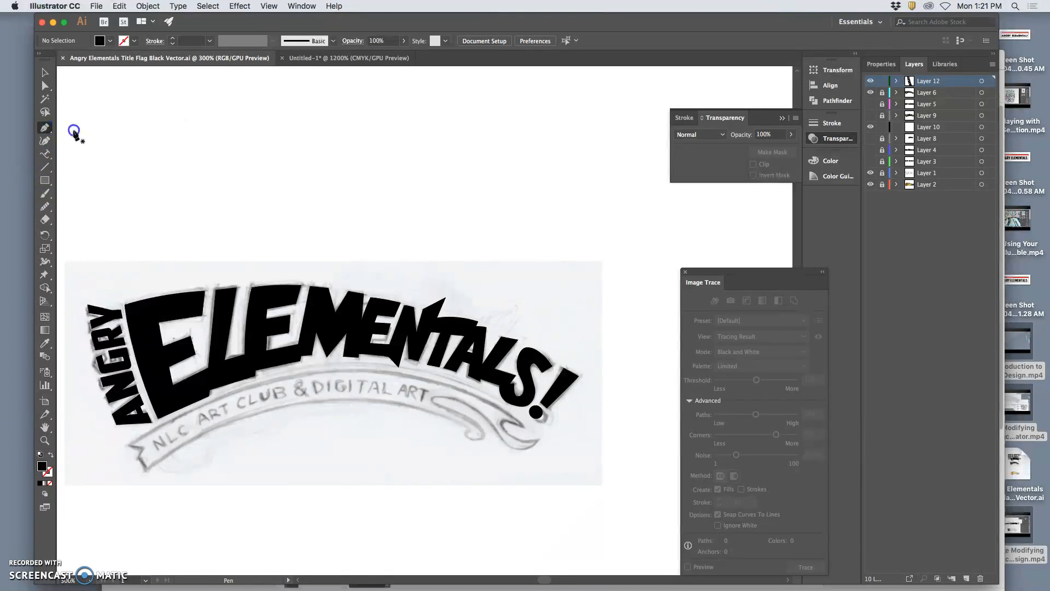
pyautogui.click(128, 446)
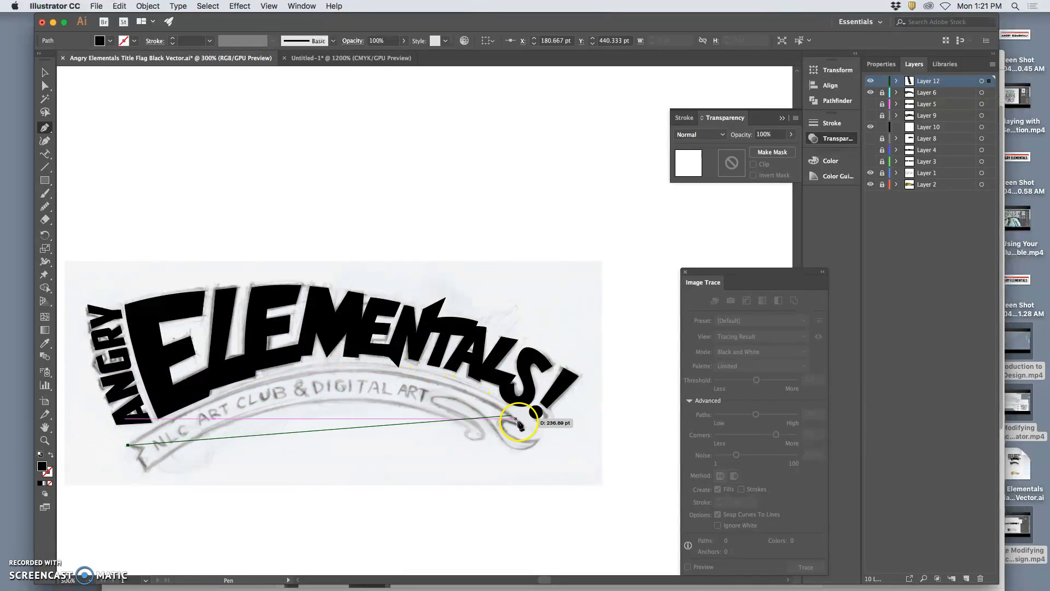
pyautogui.moveTo(523, 423); pyautogui.dragTo(43, 87)
pyautogui.click(44, 86)
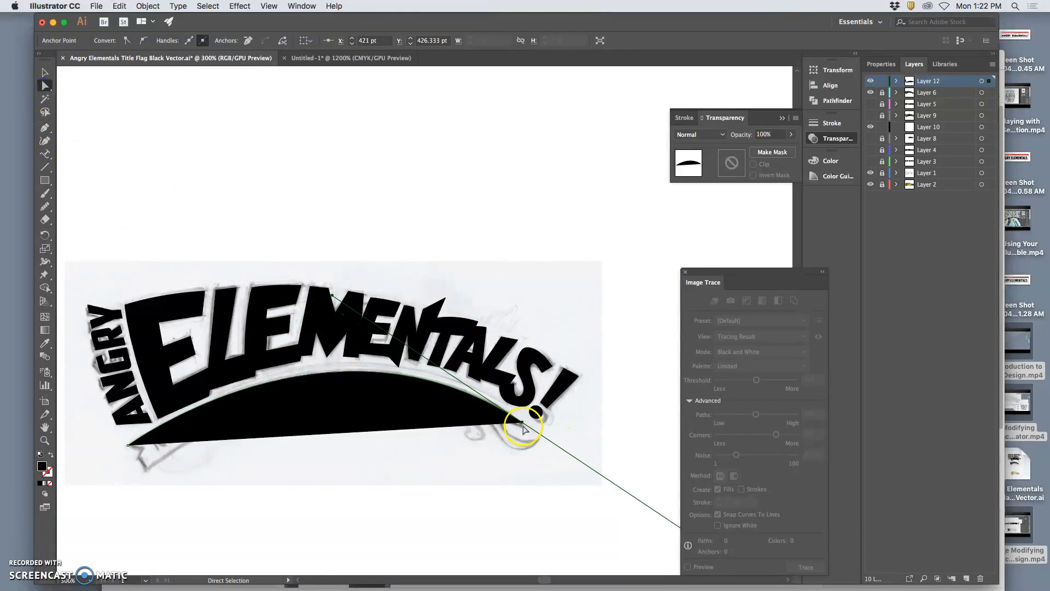
pyautogui.moveTo(523, 427); pyautogui.dragTo(527, 429)
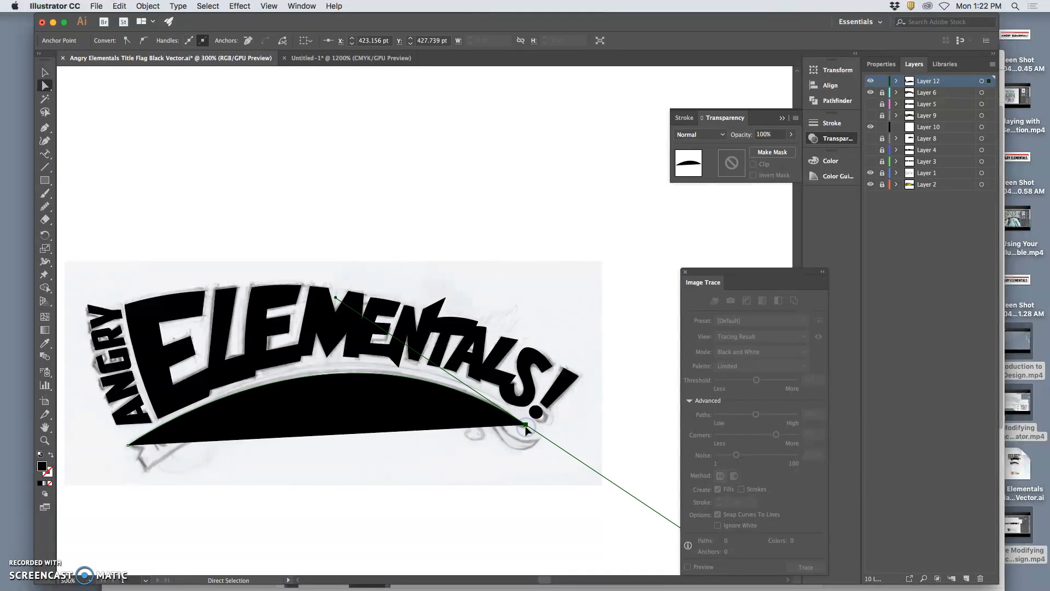
pyautogui.click(50, 455)
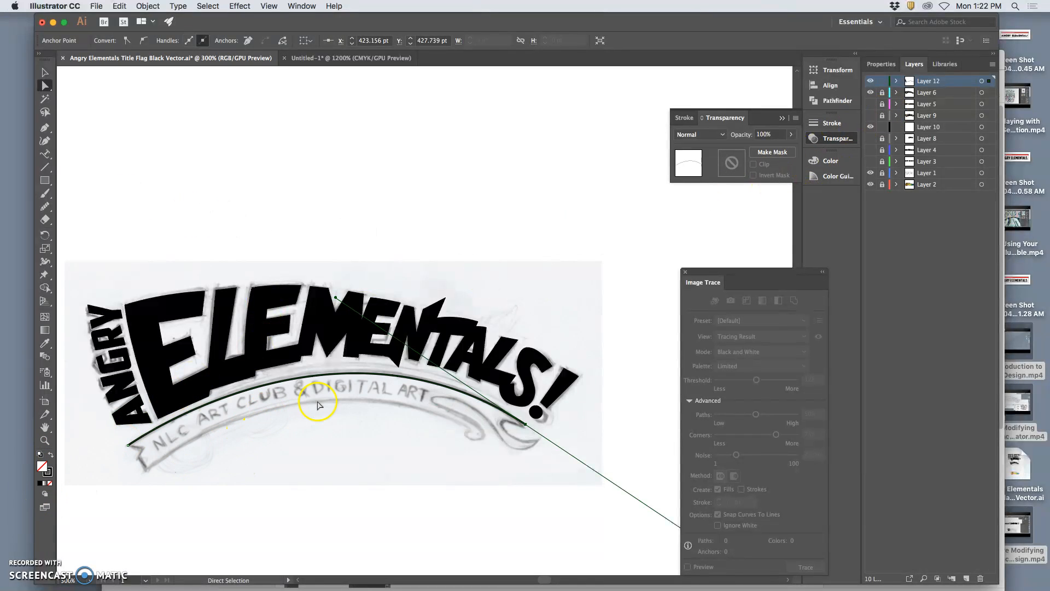
# Continue the banner path from its end below the exclamation mark, tracing the fold and the rounded outer tail back underneath.
pyautogui.hscroll(2, 371, 407)
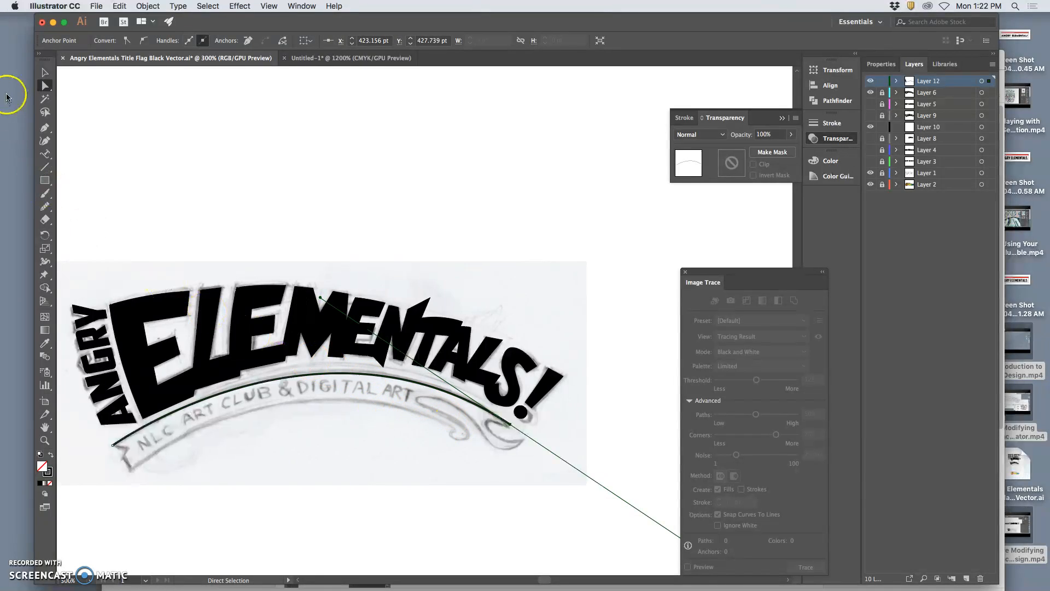
pyautogui.click(45, 128)
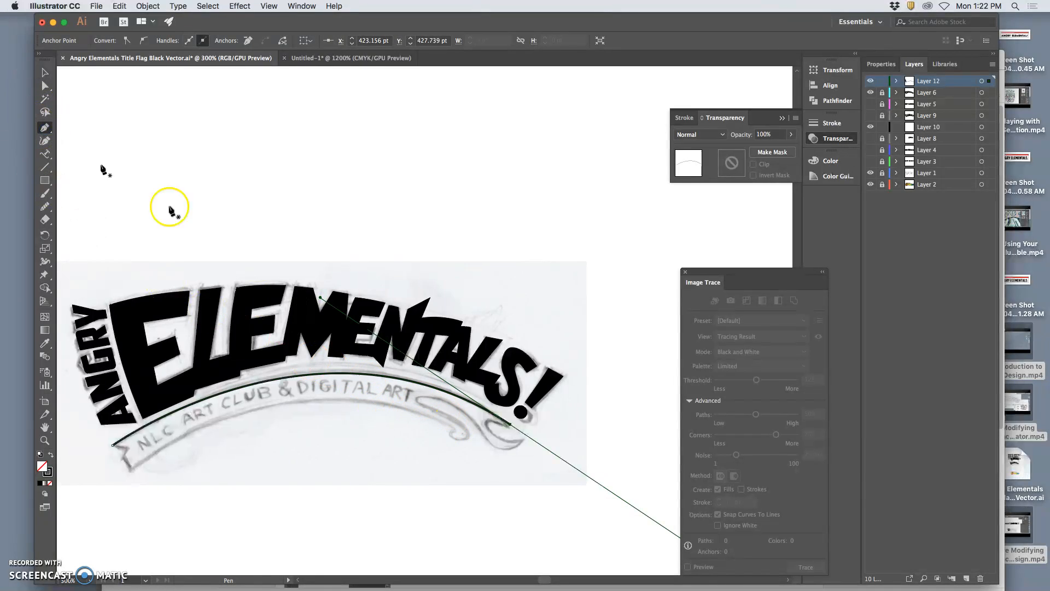
pyautogui.click(511, 426)
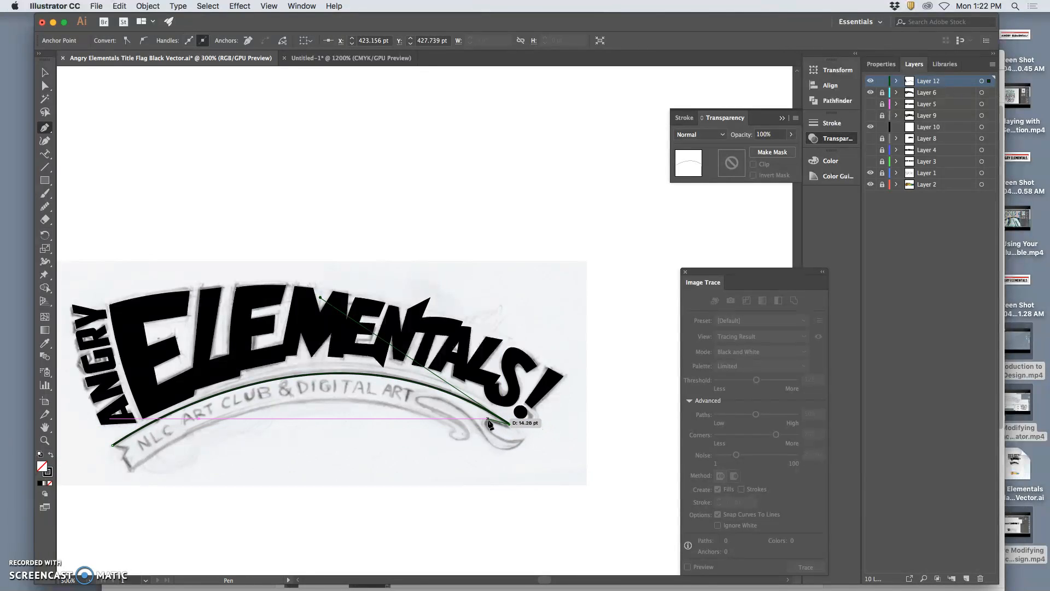
pyautogui.click(485, 420)
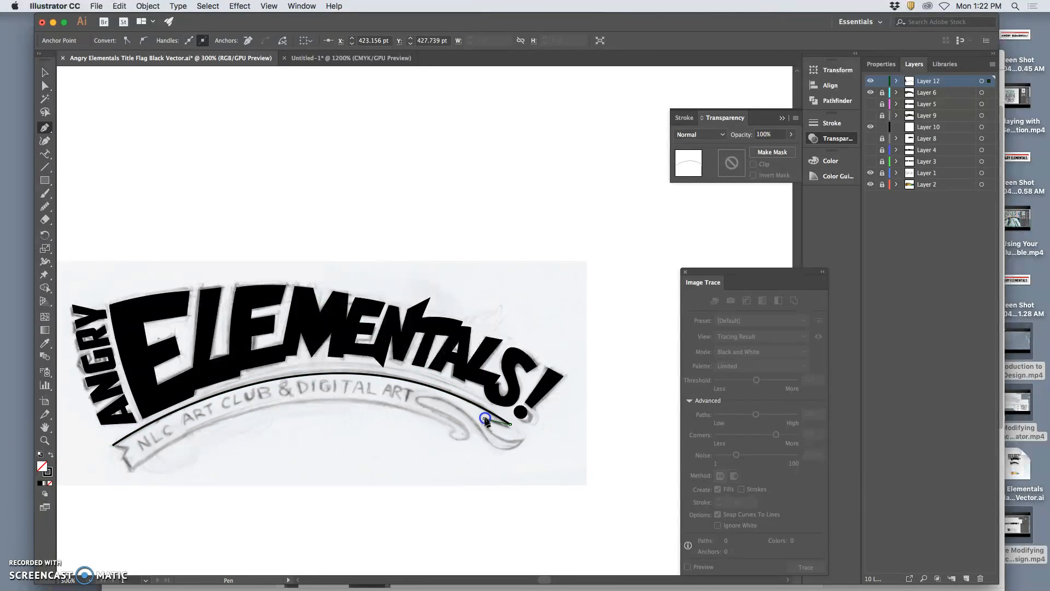
pyautogui.moveTo(483, 424); pyautogui.dragTo(488, 447)
pyautogui.moveTo(462, 432); pyautogui.dragTo(454, 411)
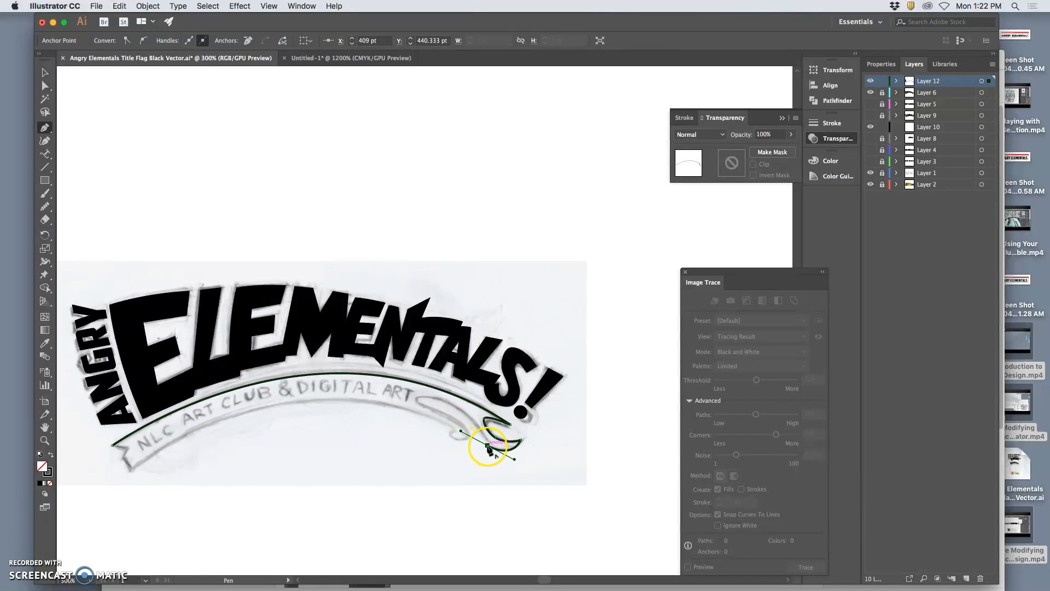
# Curve the banner path from the outer tail up along the inner ribbon and around the sketched loop beside ART.
pyautogui.moveTo(480, 432); pyautogui.dragTo(430, 398)
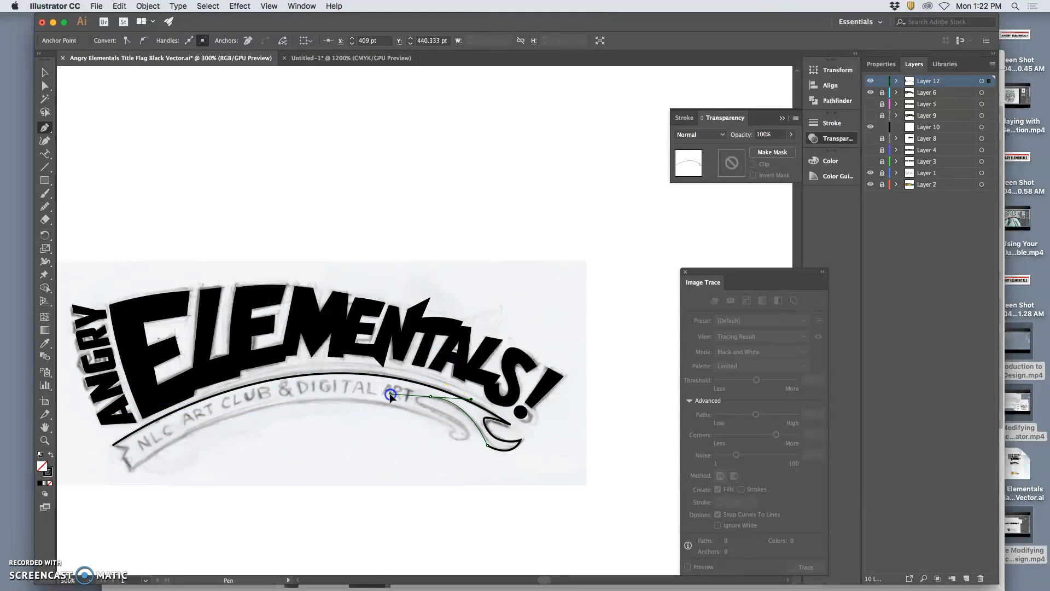
pyautogui.moveTo(392, 394); pyautogui.dragTo(443, 416)
pyautogui.click(442, 413)
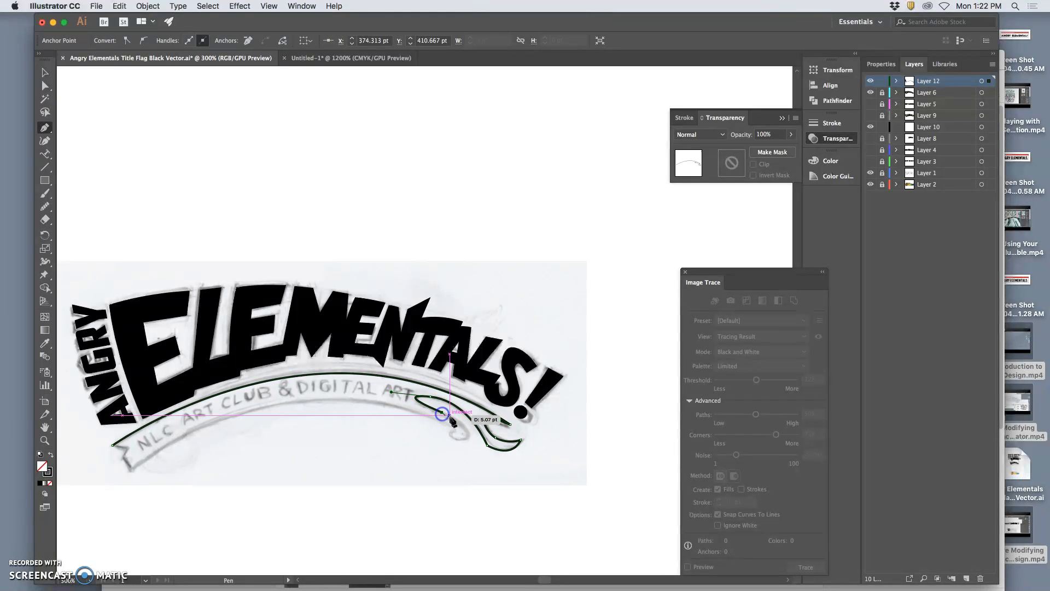
# Trace the inner ribbon down around its curled end and finish the small hook where the banner's lower edge begins.
pyautogui.click(466, 440)
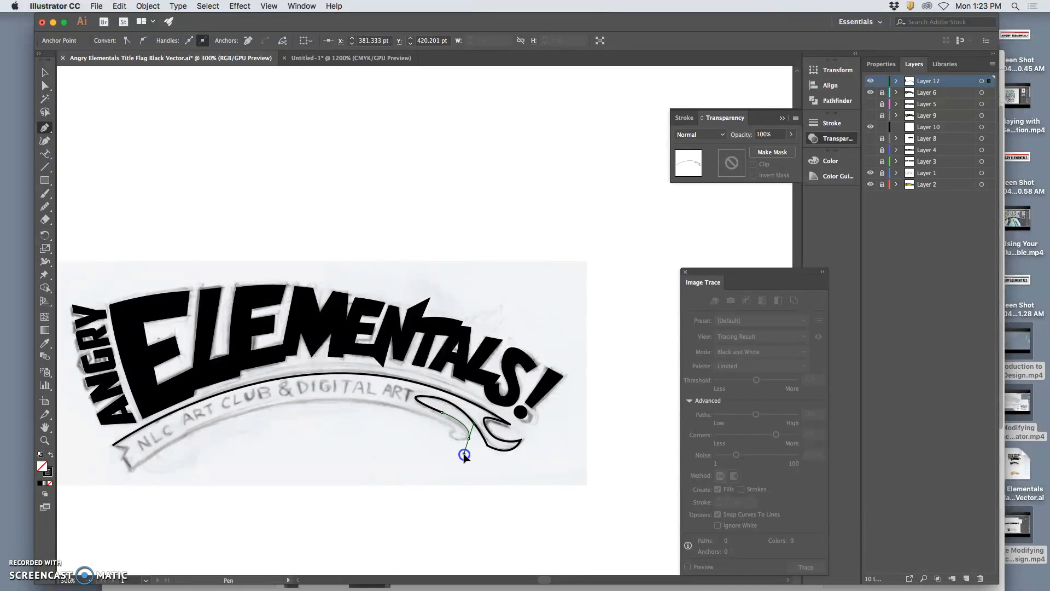
pyautogui.moveTo(464, 454); pyautogui.dragTo(446, 448)
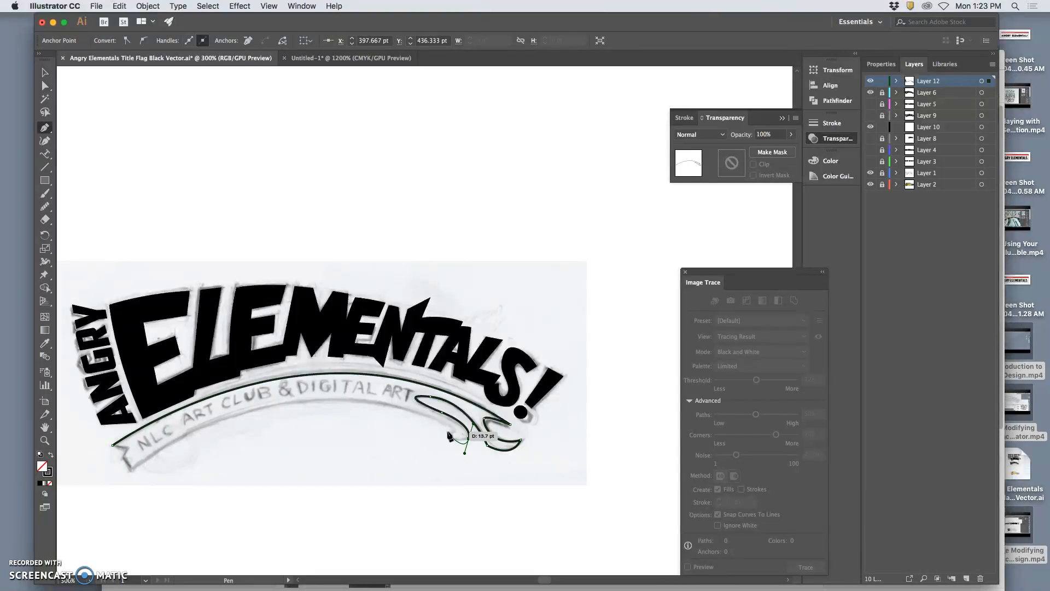
pyautogui.click(449, 432)
pyautogui.hscroll(-1, 456, 432)
pyautogui.click(457, 432)
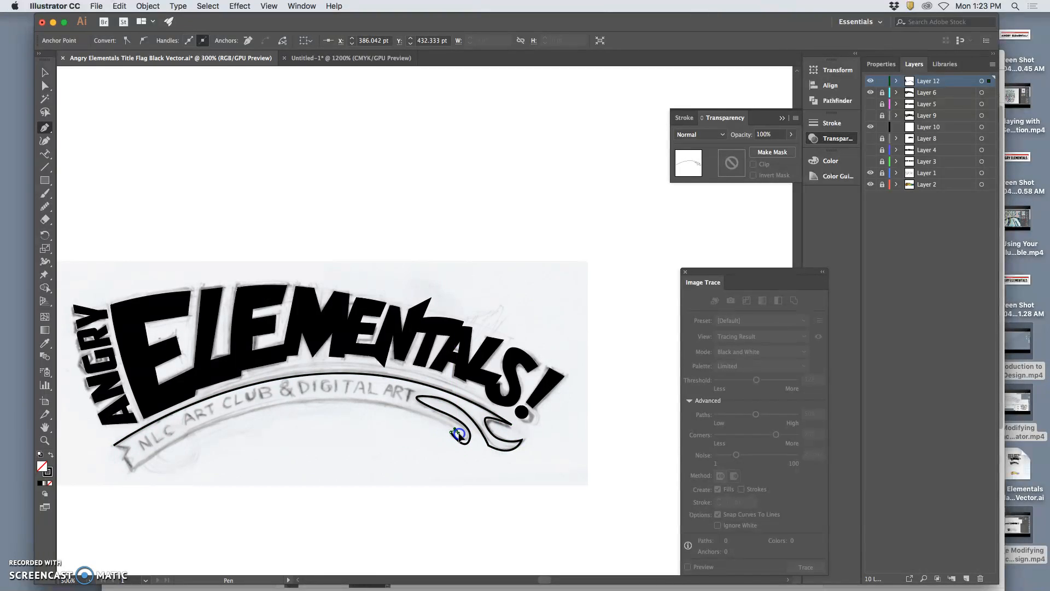
pyautogui.click(459, 435)
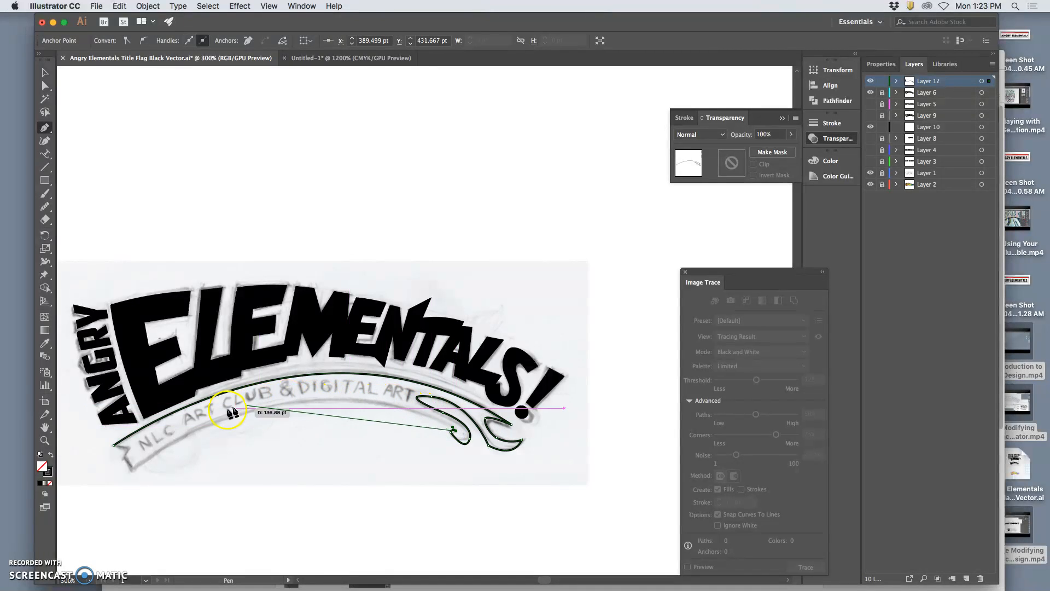
# Draw the banner's lower edge as one long arc and close the path through the notched end below ANGRY.
pyautogui.moveTo(133, 467)
pyautogui.mouseDown()
pyautogui.moveTo(84, 537)
pyautogui.moveTo(29, 551)
pyautogui.moveTo(109, 581)
pyautogui.moveTo(146, 537)
pyautogui.moveTo(144, 519)
pyautogui.mouseUp()
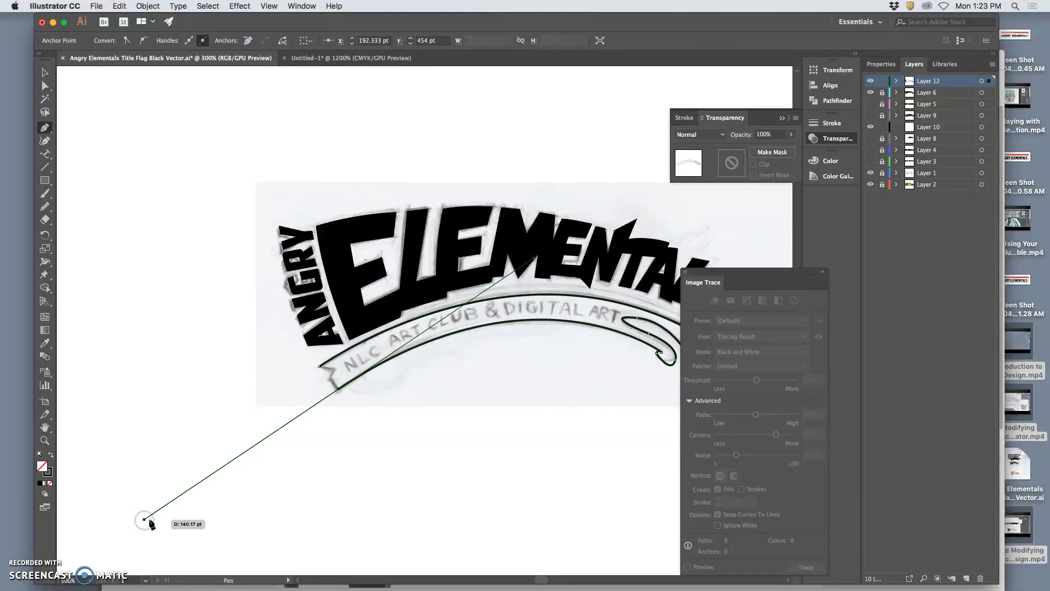
pyautogui.click(340, 390)
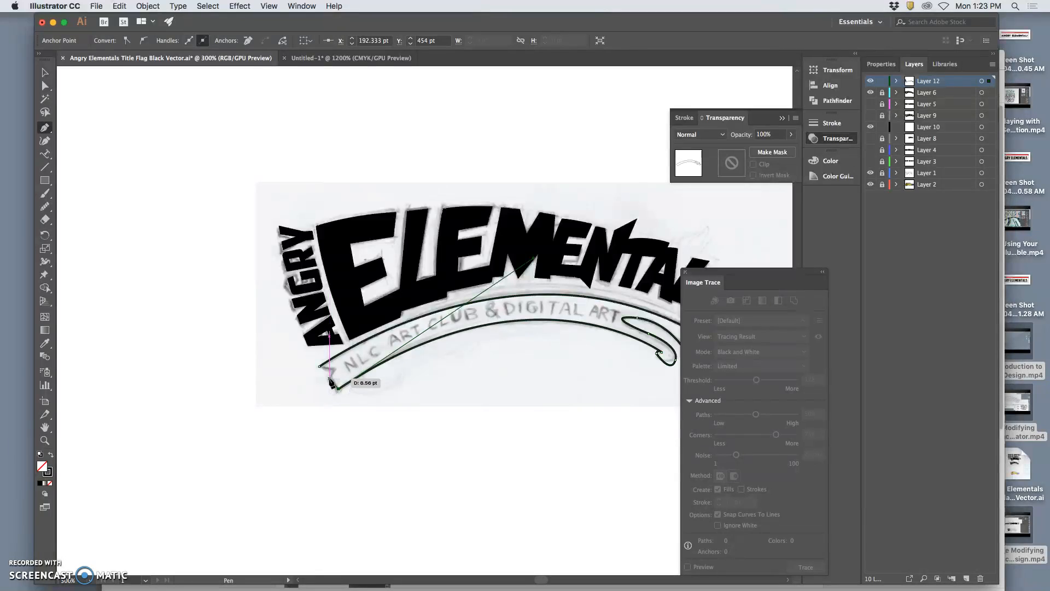
pyautogui.click(335, 369)
pyautogui.click(320, 367)
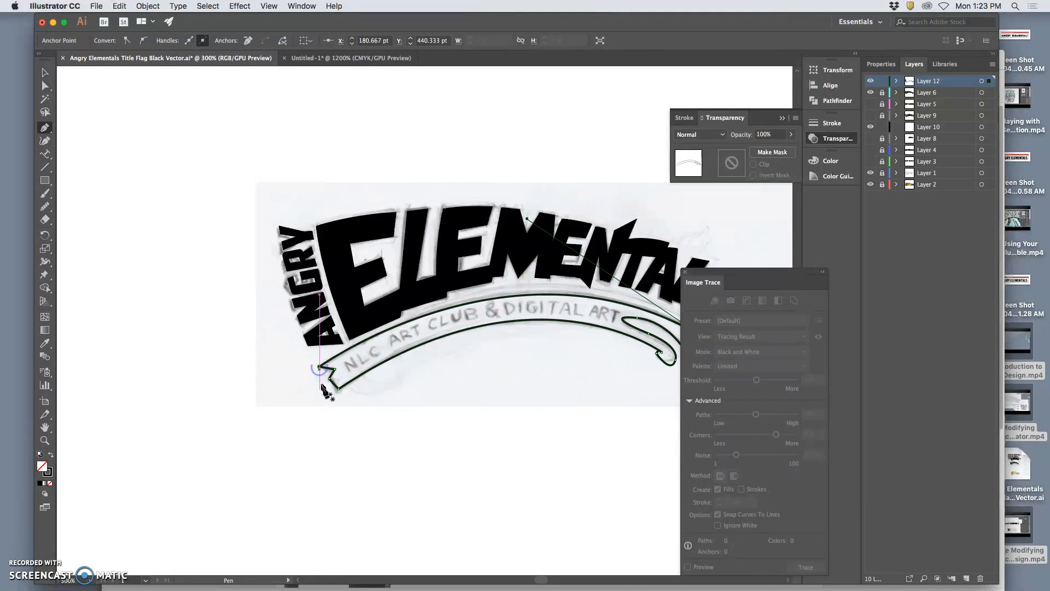
# Reshape the small hook and rounded curl at the end of the banner's inner ribbon by adjusting anchor points and direction handles.
pyautogui.hscroll(5, 405, 422)
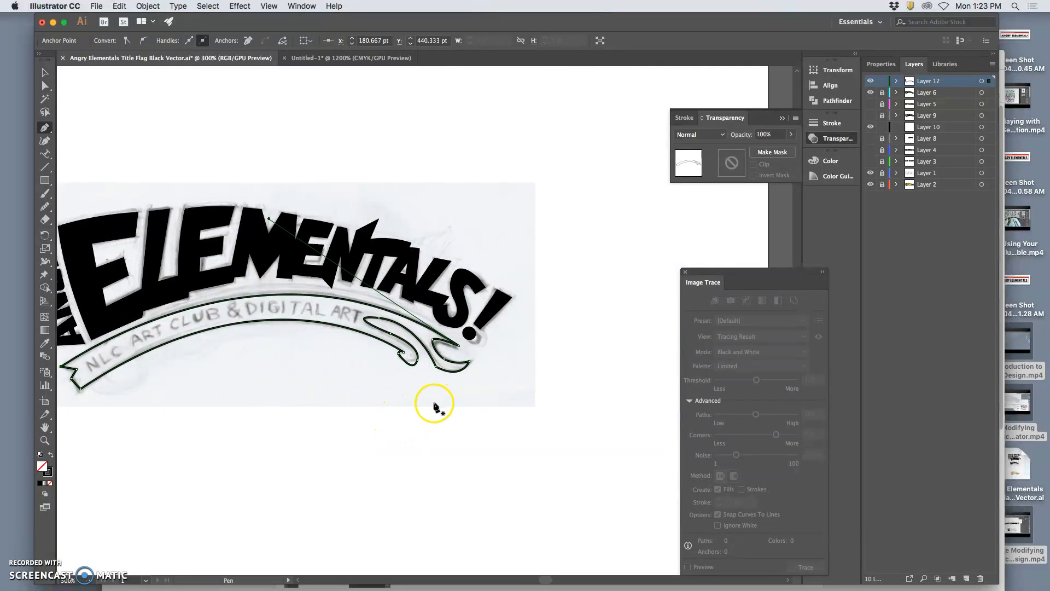
pyautogui.press('super+equal')
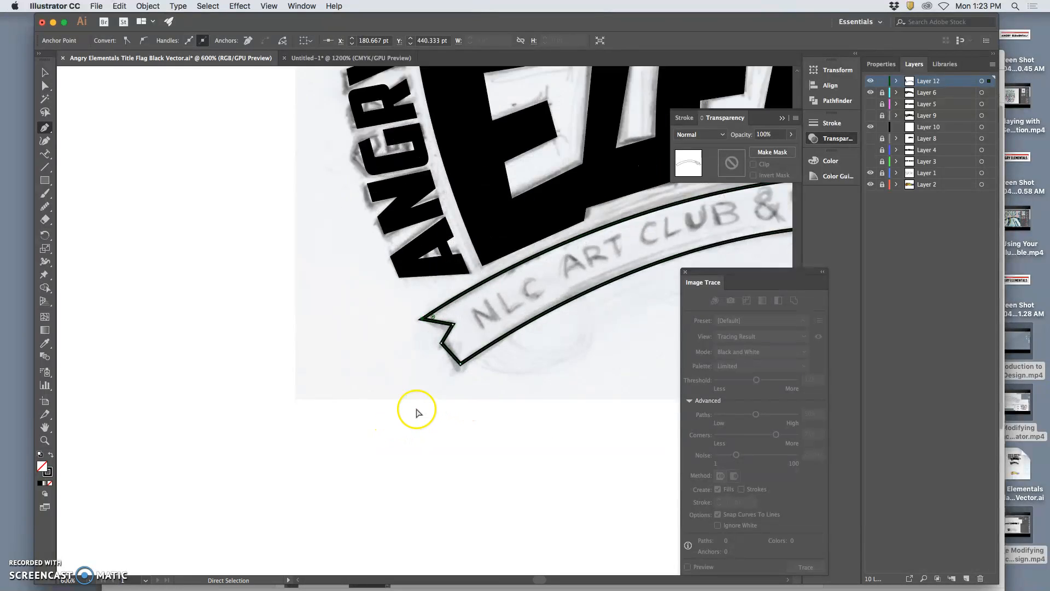
pyautogui.press('super+equal')
pyautogui.hscroll(11, 450, 393)
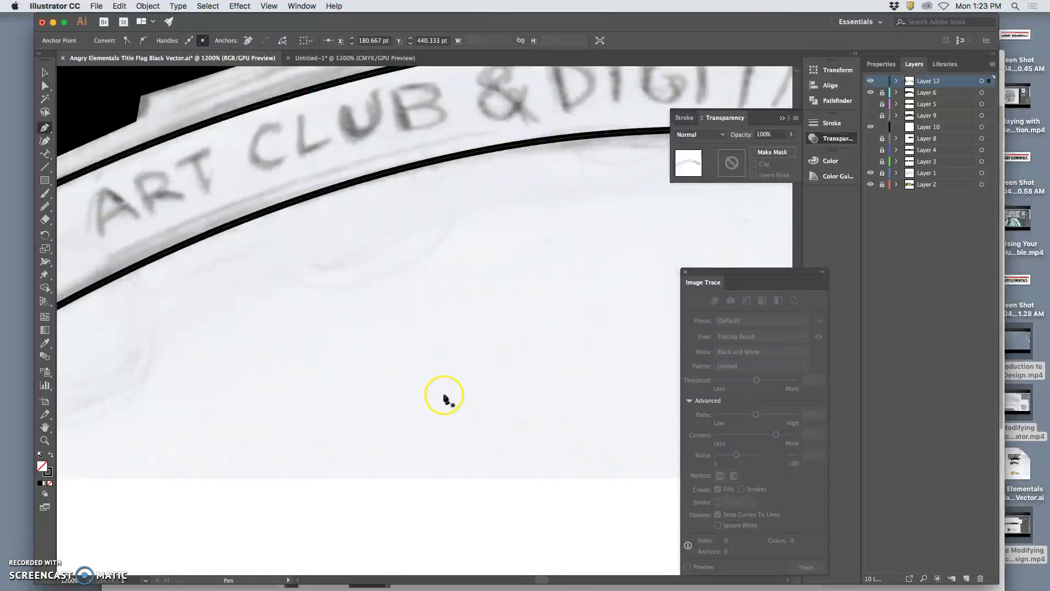
pyautogui.hscroll(15, 445, 395)
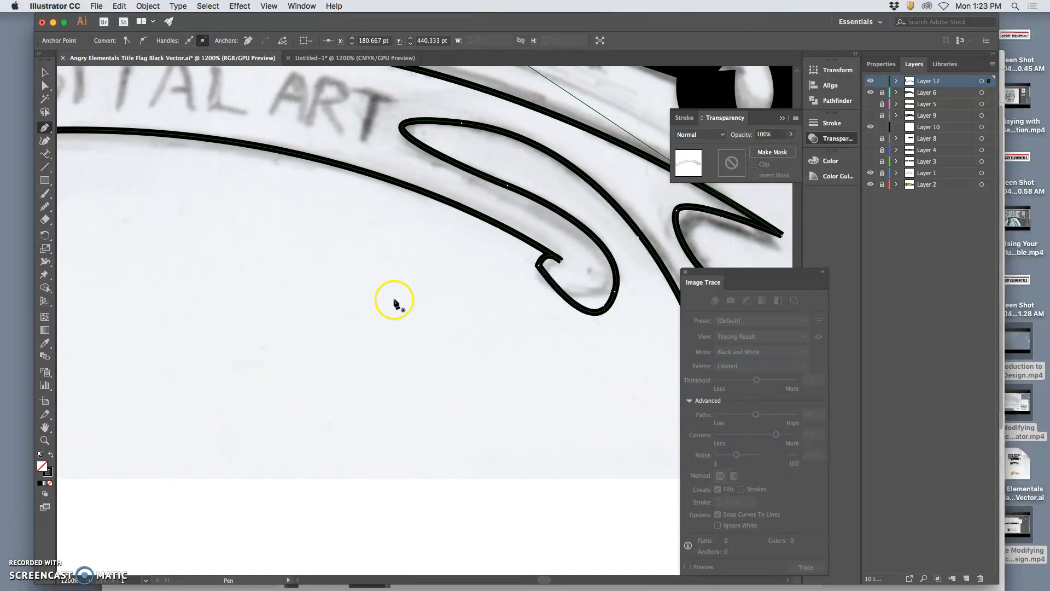
pyautogui.click(45, 86)
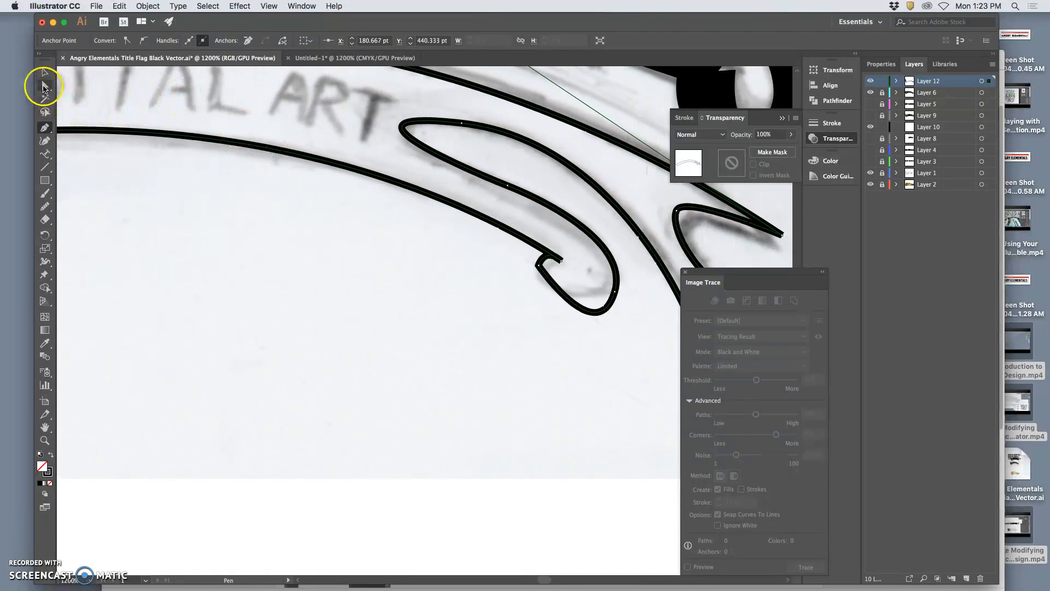
pyautogui.click(559, 260)
pyautogui.moveTo(559, 261); pyautogui.dragTo(540, 273)
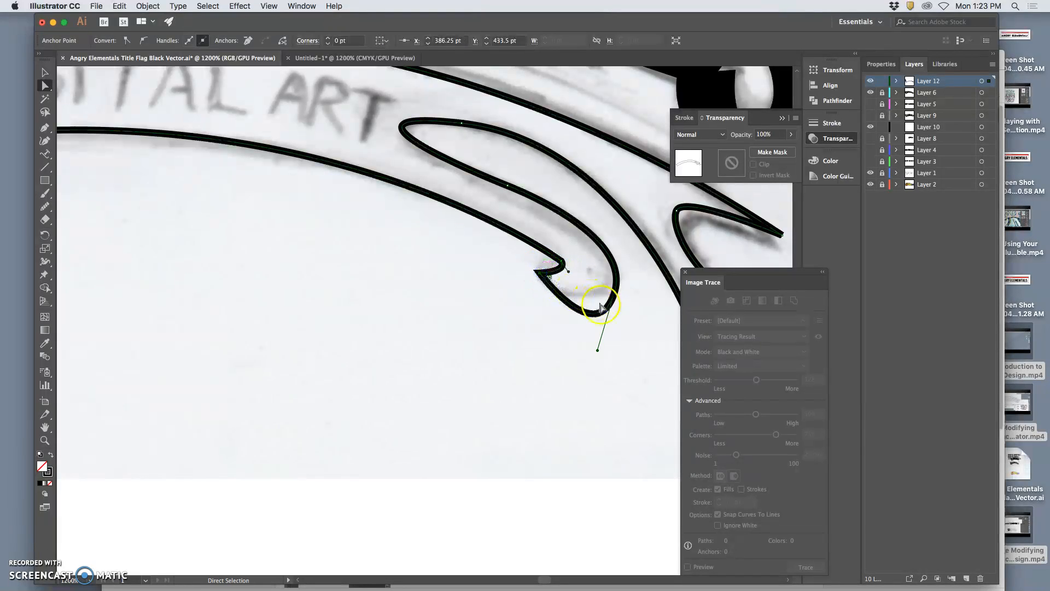
pyautogui.moveTo(597, 350); pyautogui.dragTo(619, 294)
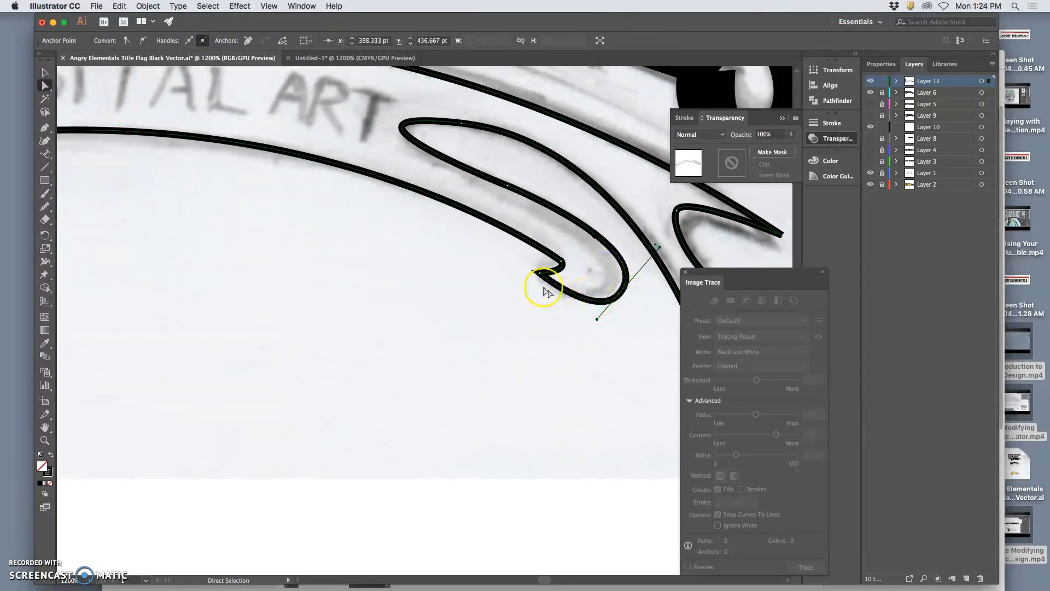
pyautogui.moveTo(542, 287); pyautogui.dragTo(554, 277)
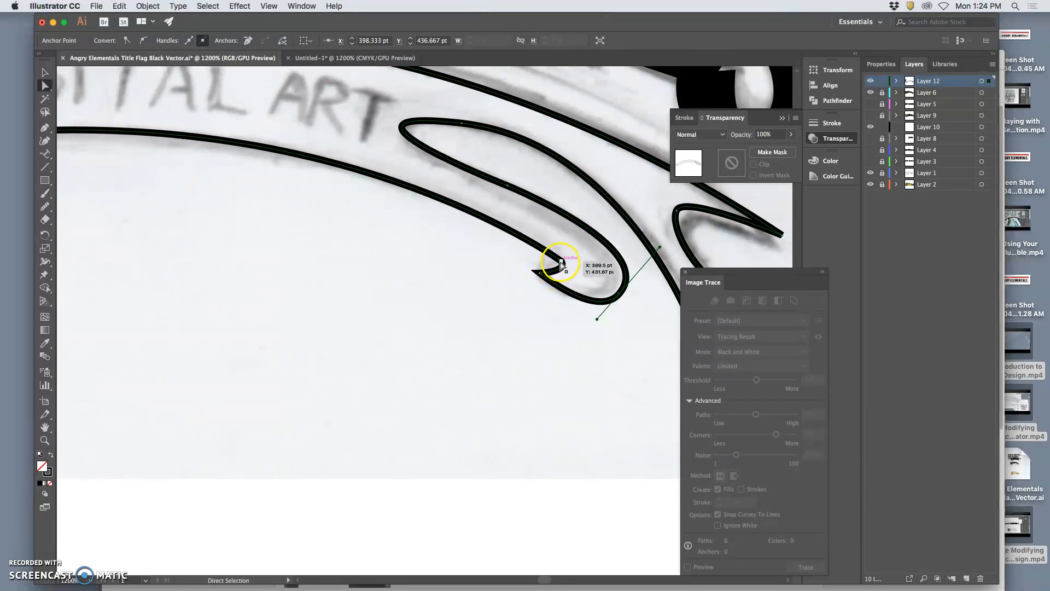
# Smooth the sharp bend of the banner's outer tail below the exclamation mark with repeated Smooth tool strokes.
pyautogui.hscroll(3, 507, 207)
pyautogui.hscroll(10, 508, 206)
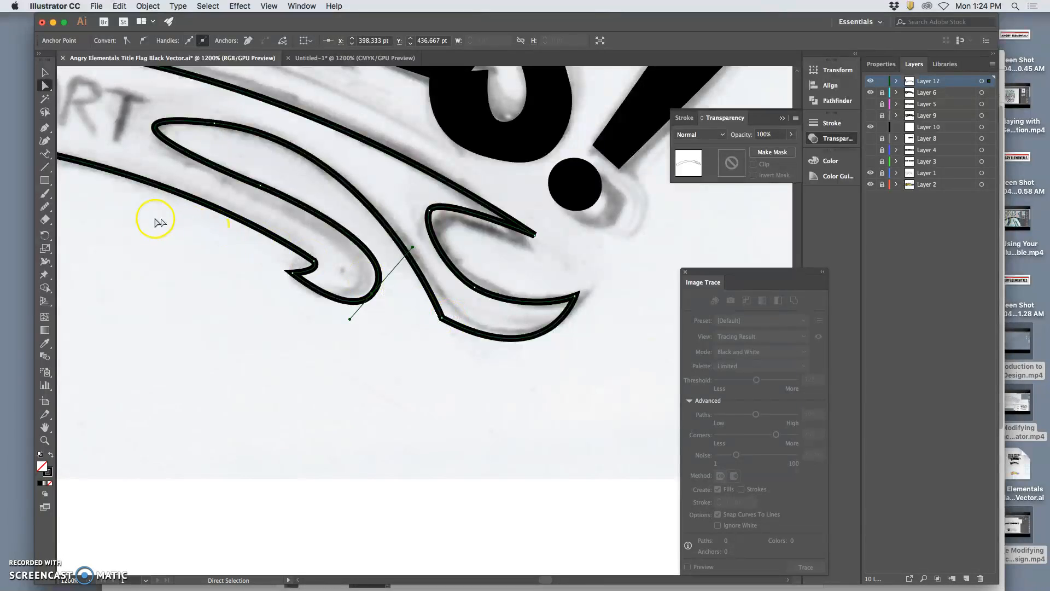
pyautogui.click(44, 206)
pyautogui.moveTo(463, 285); pyautogui.dragTo(434, 302)
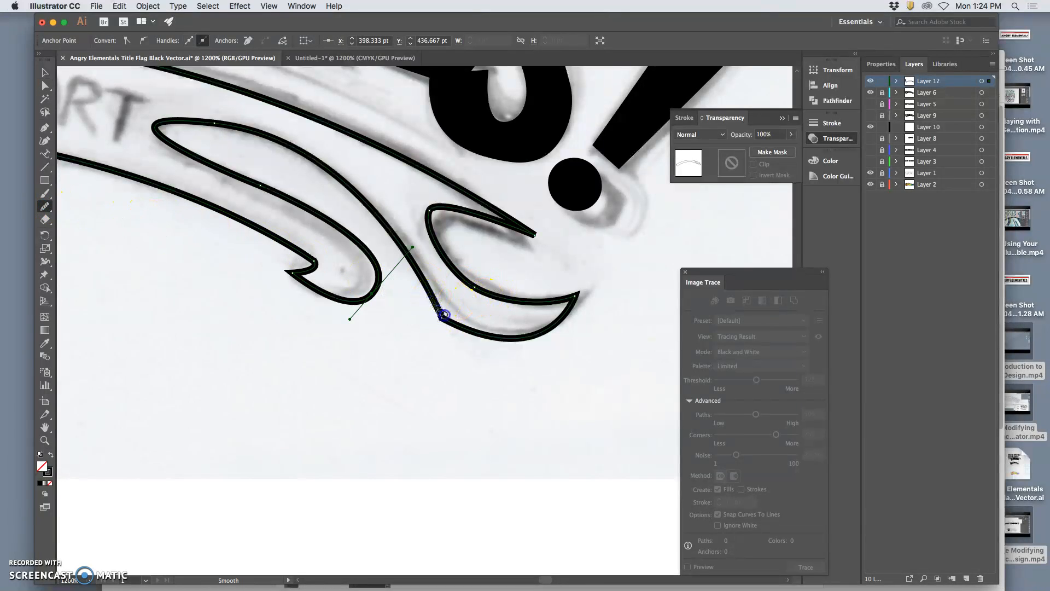
pyautogui.moveTo(476, 332)
pyautogui.mouseDown()
pyautogui.moveTo(448, 319)
pyautogui.moveTo(432, 299)
pyautogui.moveTo(471, 333)
pyautogui.moveTo(432, 296)
pyautogui.mouseUp()
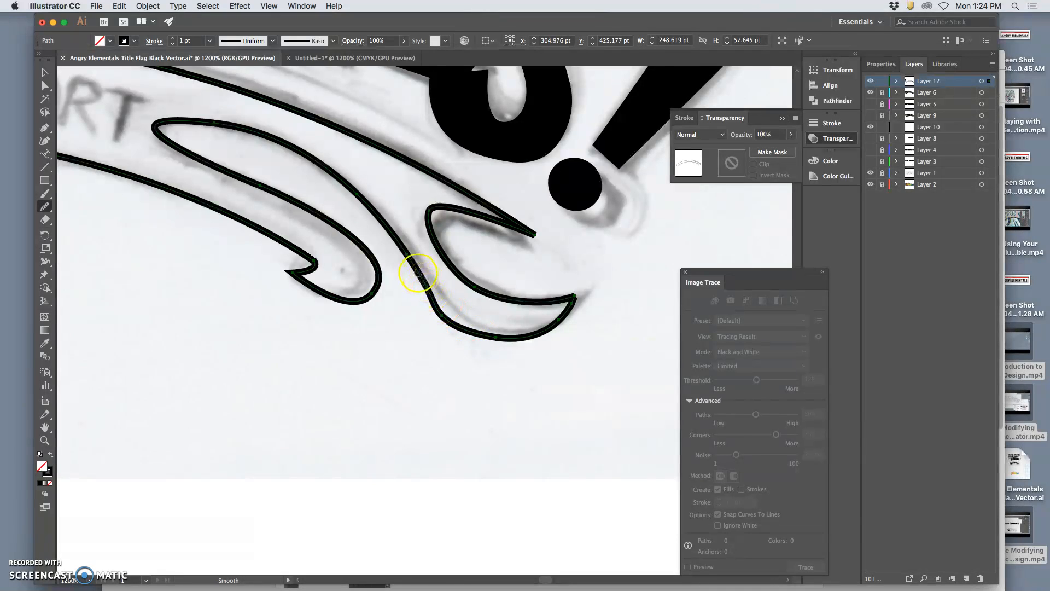
pyautogui.moveTo(501, 341); pyautogui.dragTo(417, 281)
pyautogui.moveTo(494, 340); pyautogui.dragTo(425, 286)
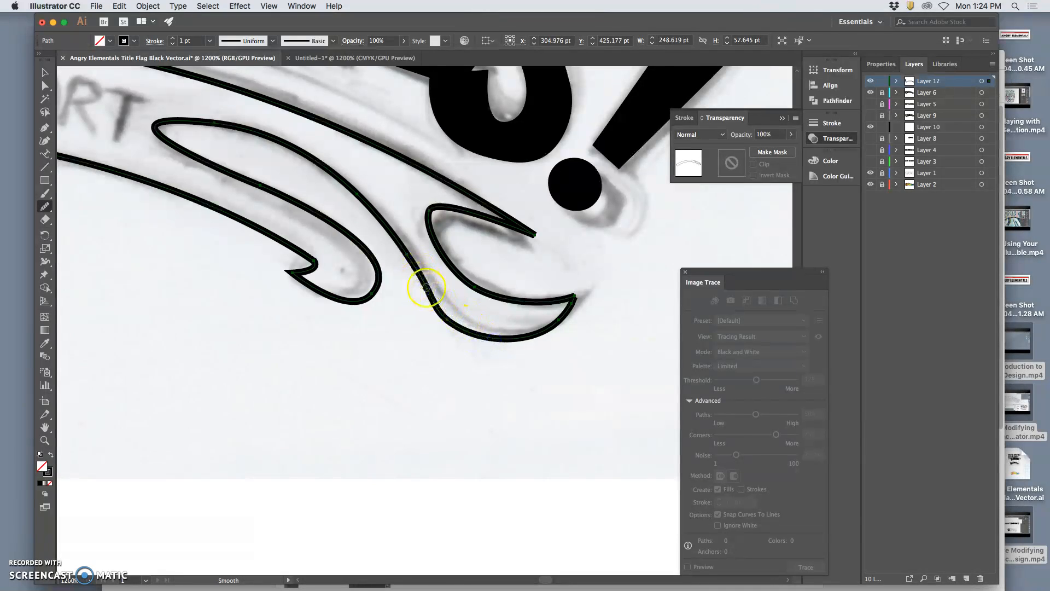
pyautogui.moveTo(511, 343)
pyautogui.mouseDown()
pyautogui.moveTo(399, 243)
pyautogui.moveTo(452, 311)
pyautogui.moveTo(523, 357)
pyautogui.mouseUp()
pyautogui.moveTo(432, 292)
pyautogui.mouseDown()
pyautogui.moveTo(508, 343)
pyautogui.moveTo(472, 268)
pyautogui.moveTo(434, 231)
pyautogui.moveTo(513, 211)
pyautogui.moveTo(536, 233)
pyautogui.mouseUp()
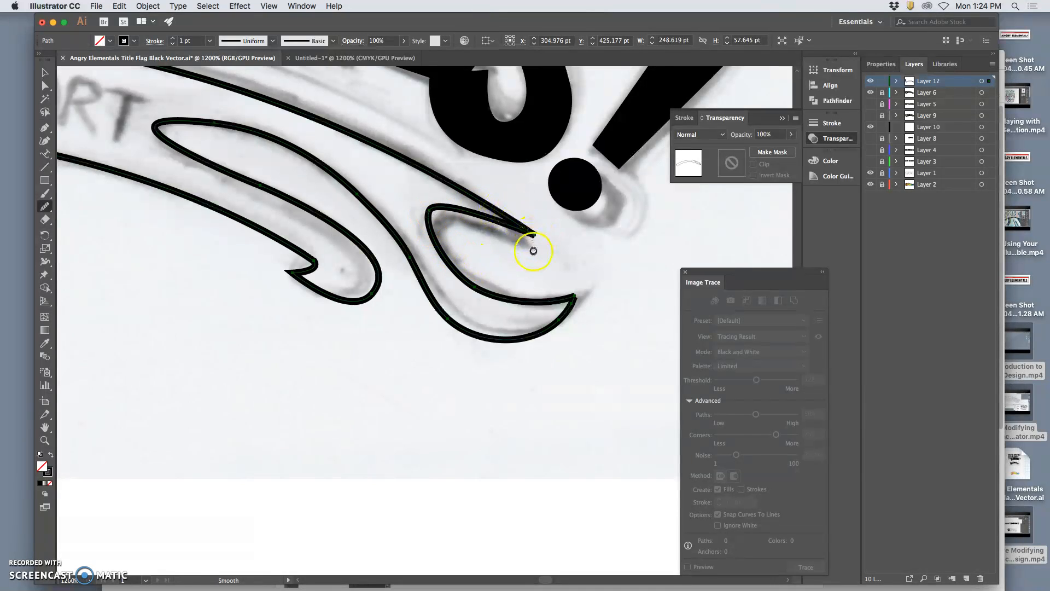
pyautogui.moveTo(320, 260); pyautogui.dragTo(299, 264)
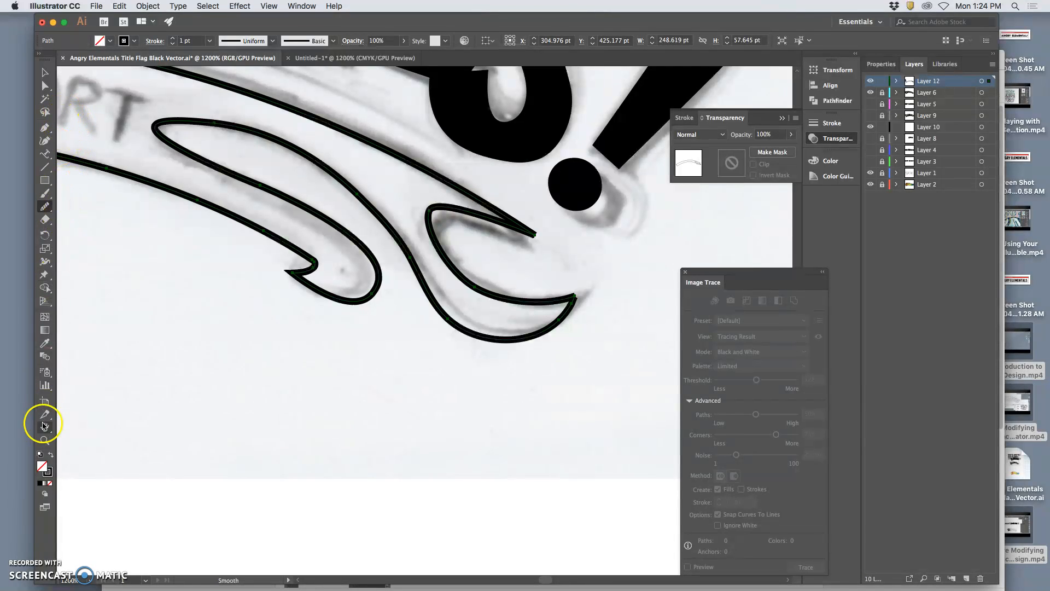
# Swap the banner's stroke and fill to make it solid black, and nudge the pointed fold tip below the exclamation mark.
pyautogui.click(51, 456)
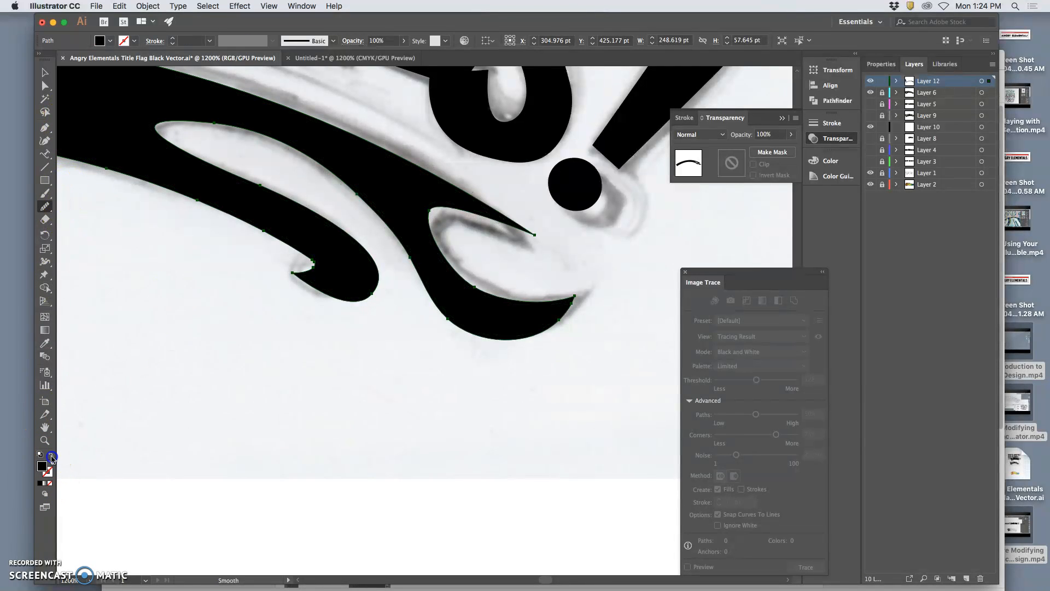
pyautogui.click(45, 87)
pyautogui.click(548, 261)
pyautogui.moveTo(536, 237); pyautogui.dragTo(534, 246)
pyautogui.click(458, 251)
# Adjust the long direction handle that shapes the banner's upper arc beneath ELEMENTALS!, and deselect the path.
pyautogui.press('super+minus')
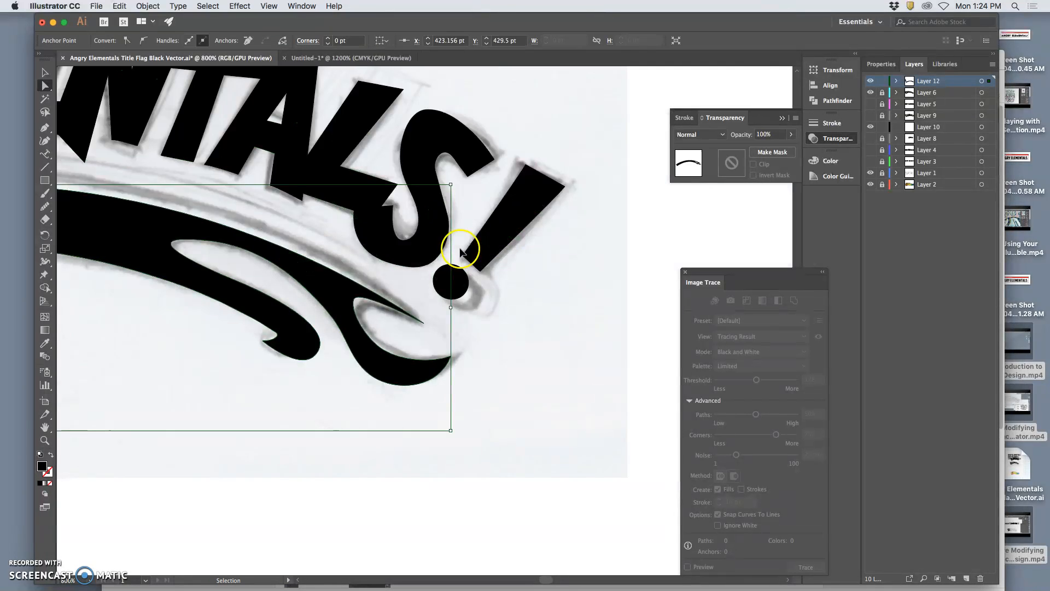
pyautogui.press('super+minus')
pyautogui.hscroll(-5, 366, 243)
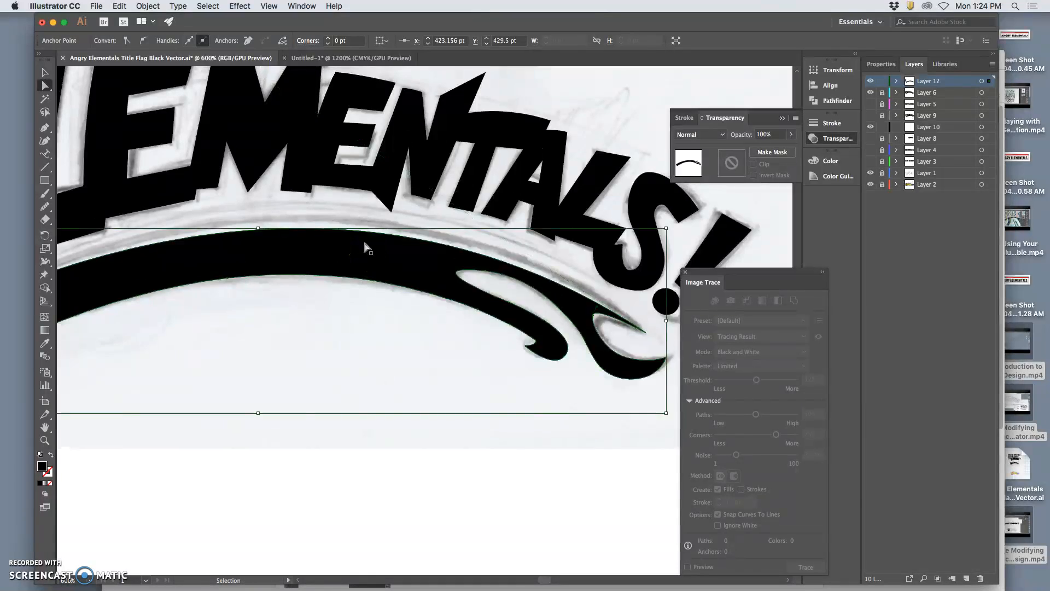
pyautogui.press('super+minus')
pyautogui.press('super+minus')
pyautogui.press('super+minus')
pyautogui.hscroll(-1, 367, 247)
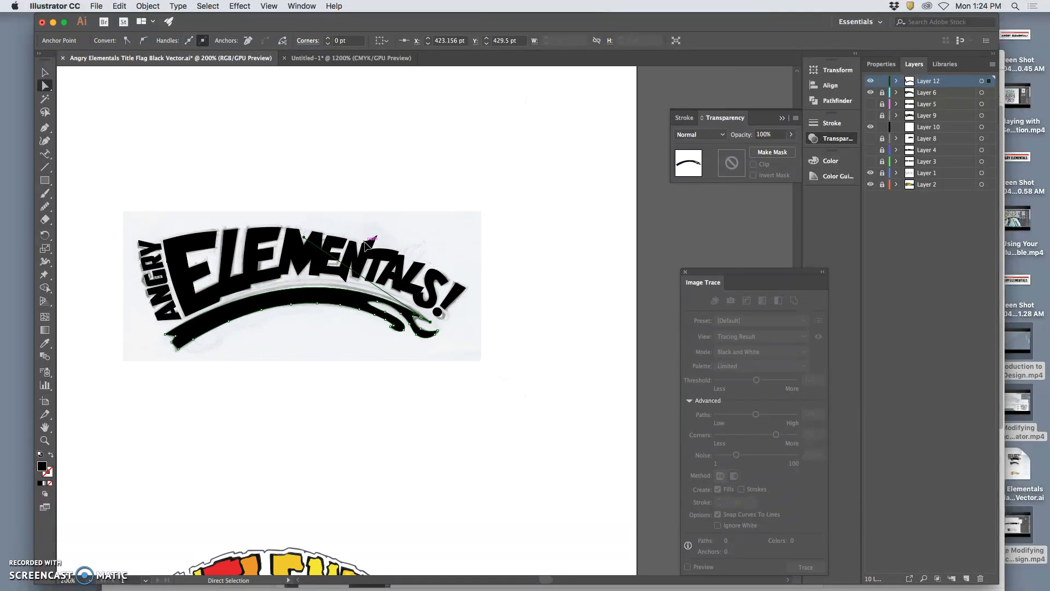
pyautogui.moveTo(306, 236); pyautogui.dragTo(307, 231)
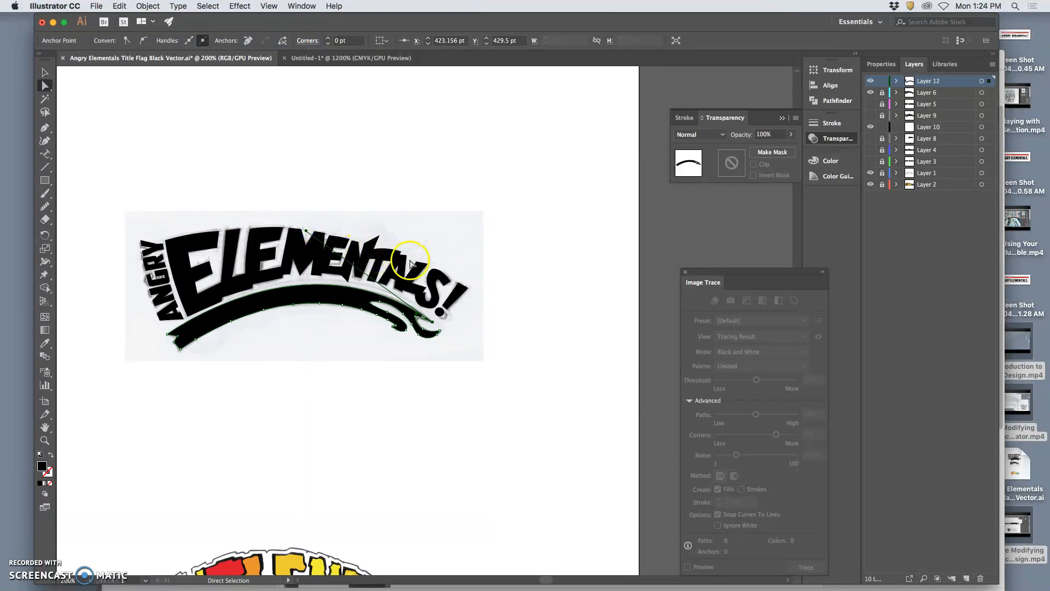
pyautogui.press('v')
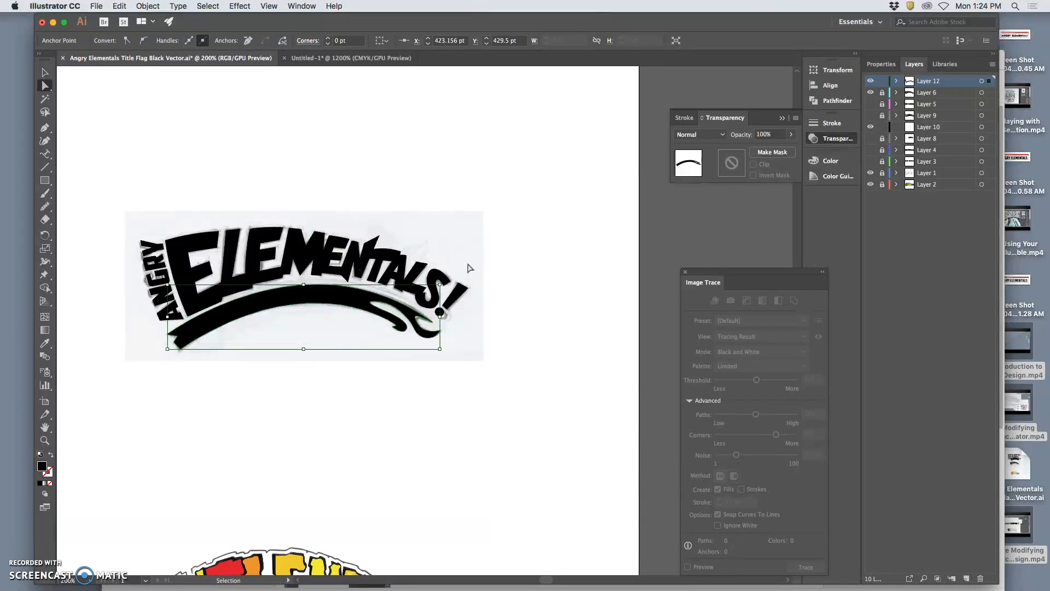
pyautogui.press('a')
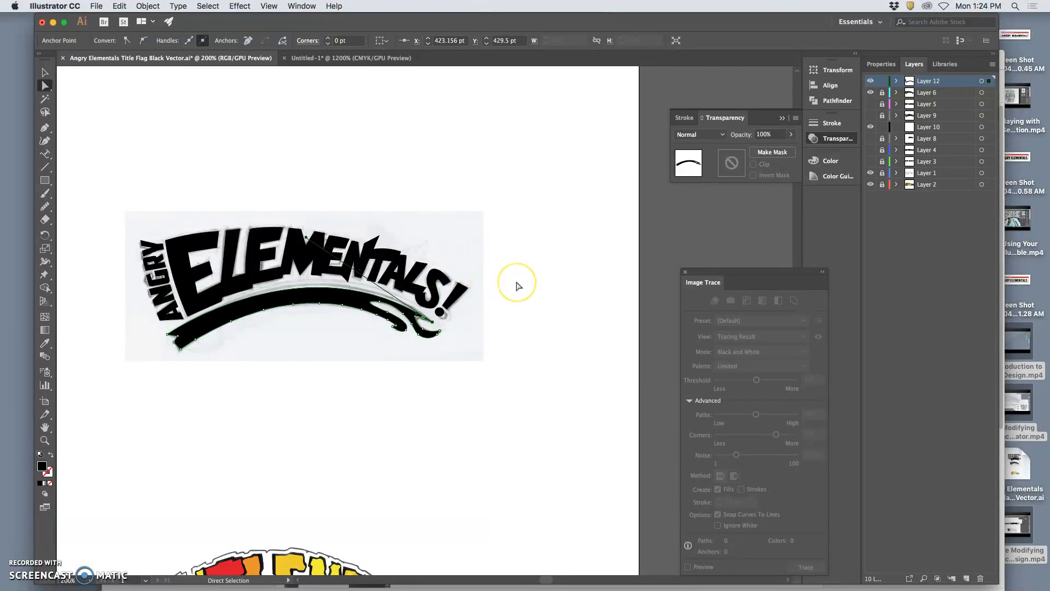
pyautogui.click(517, 283)
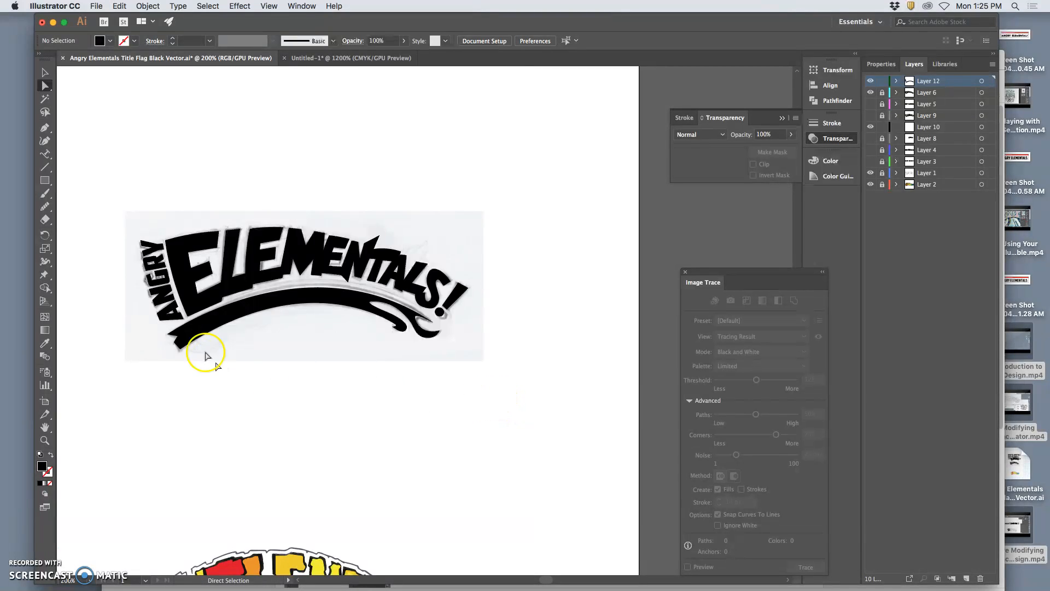
# Refine the notched end of the banner below ANGRY by repositioning its inner notch and lower corner anchor points.
pyautogui.moveTo(175, 343); pyautogui.dragTo(180, 346)
pyautogui.click(163, 347)
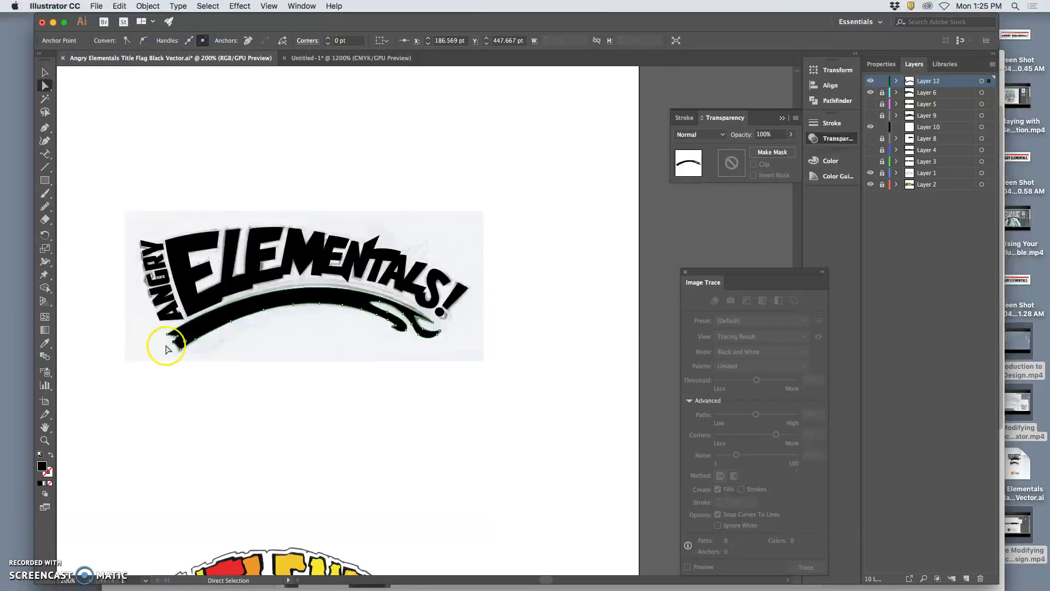
pyautogui.moveTo(175, 344); pyautogui.dragTo(175, 342)
pyautogui.press('super+equal')
pyautogui.press('super+equal')
pyautogui.press('super+equal')
pyautogui.press('super+equal')
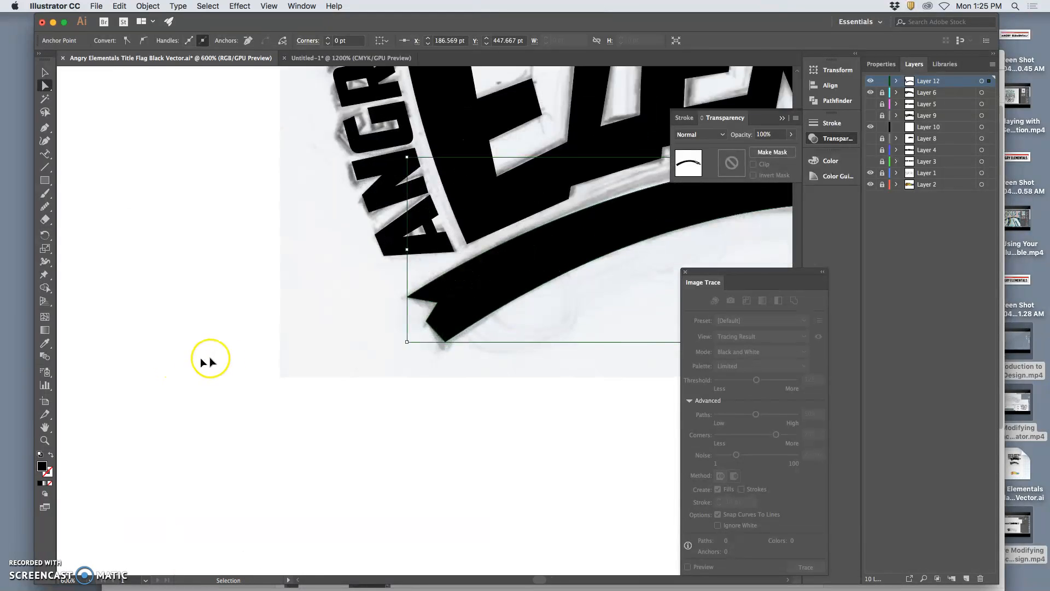
pyautogui.moveTo(420, 324); pyautogui.dragTo(427, 311)
pyautogui.moveTo(447, 346); pyautogui.dragTo(445, 347)
pyautogui.click(492, 364)
# Try to reshape the banner's upper arc with its long direction handle, and undo the adjustment.
pyautogui.press('super+minus')
pyautogui.press('super+minus')
pyautogui.press('super+minus')
pyautogui.press('super+minus')
pyautogui.press('super+minus')
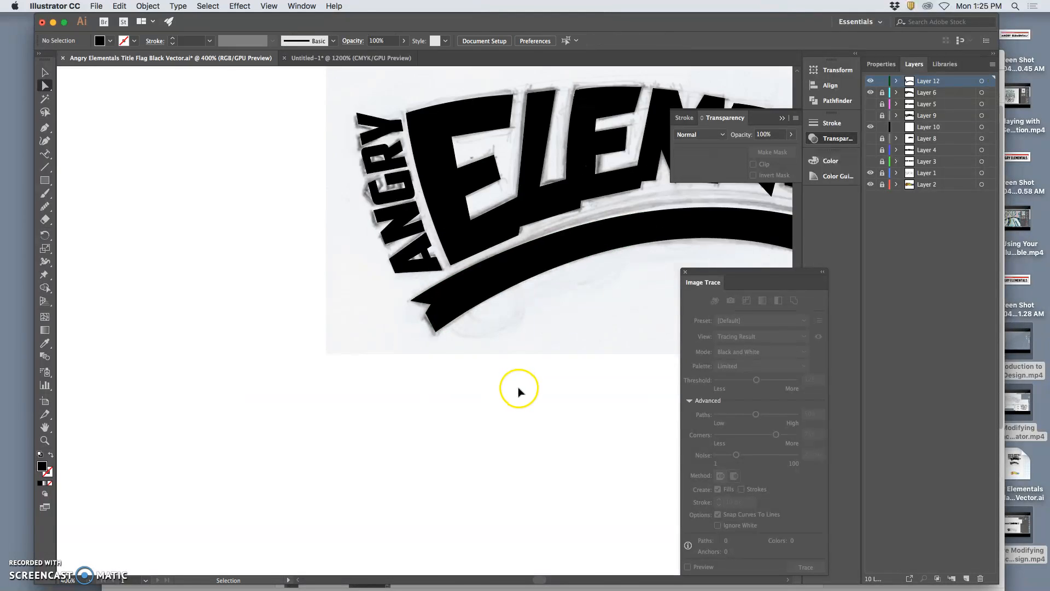
pyautogui.hscroll(2, 514, 387)
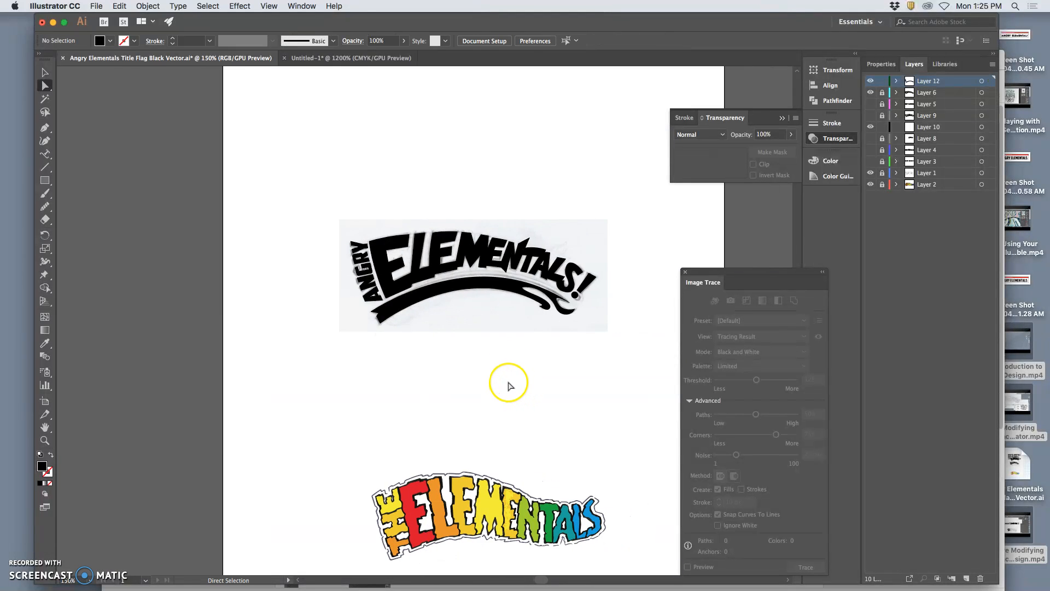
pyautogui.click(569, 304)
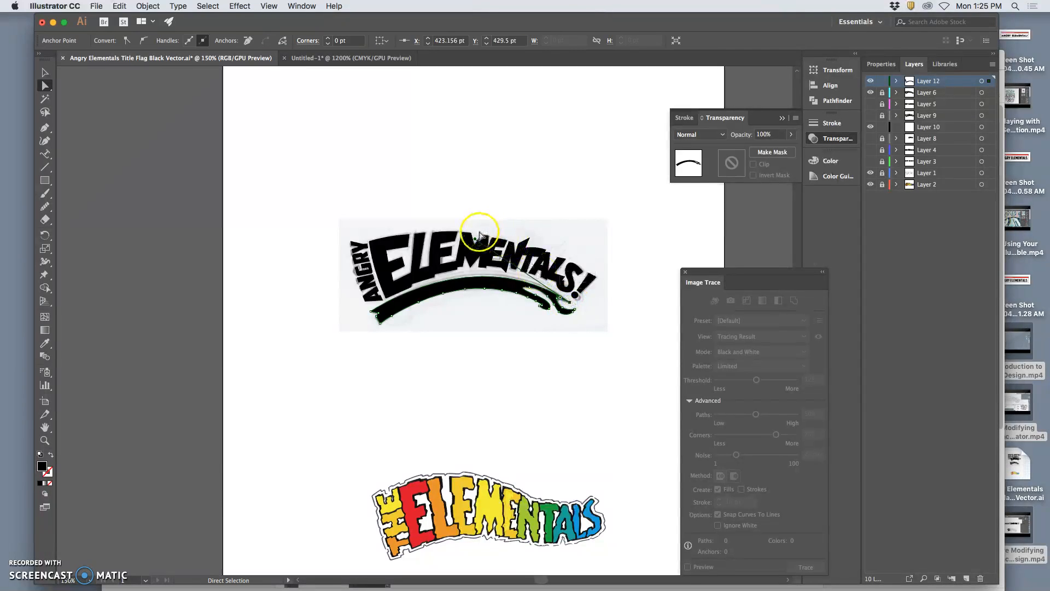
pyautogui.moveTo(475, 239)
pyautogui.mouseDown()
pyautogui.moveTo(481, 228)
pyautogui.moveTo(484, 238)
pyautogui.mouseUp()
pyautogui.click(514, 329)
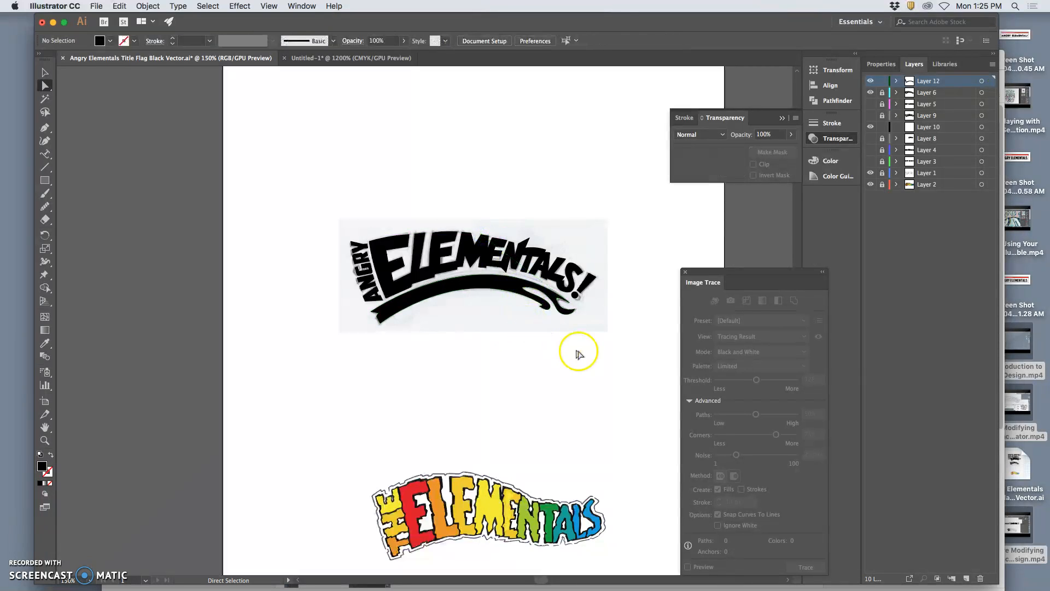
pyautogui.press('super+z')
pyautogui.click(579, 359)
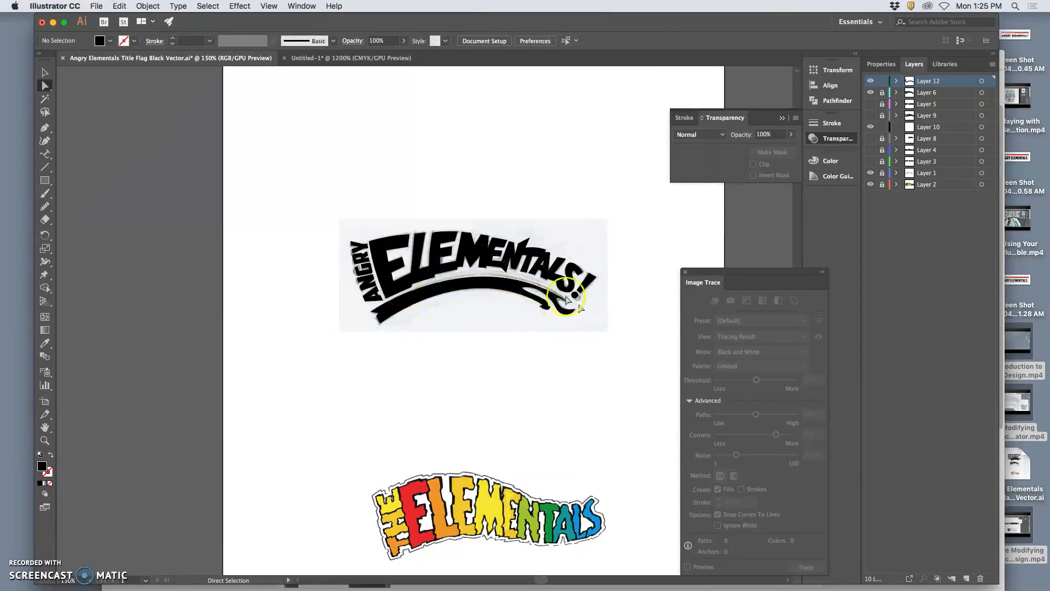
# Hide the sketch on Layer 1 to examine the black lettering and banner up close, and show the sketch again.
pyautogui.click(871, 173)
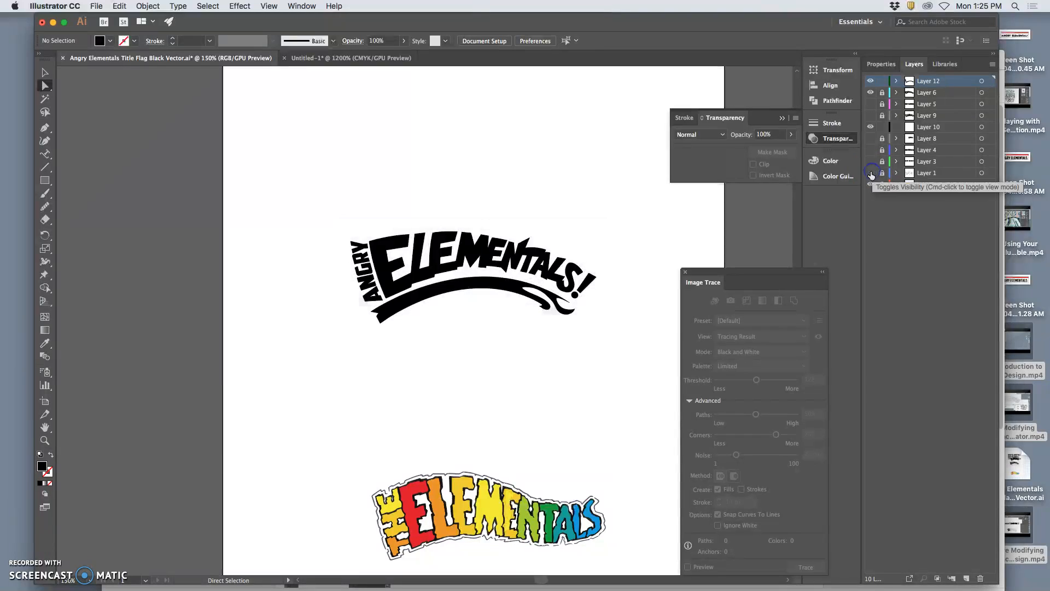
pyautogui.hscroll(3, 575, 468)
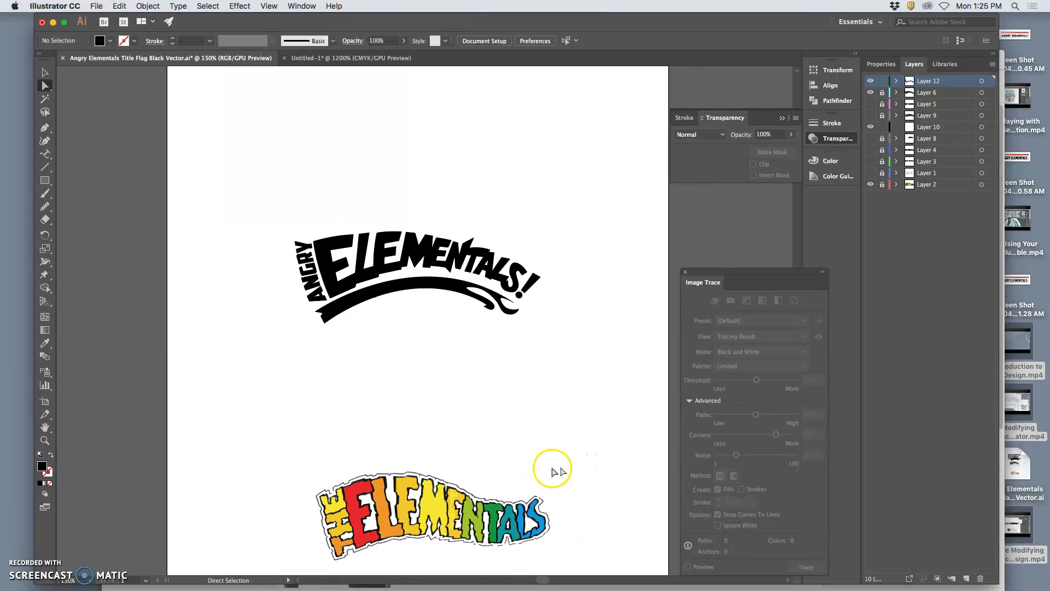
pyautogui.scroll(3, 500, 419)
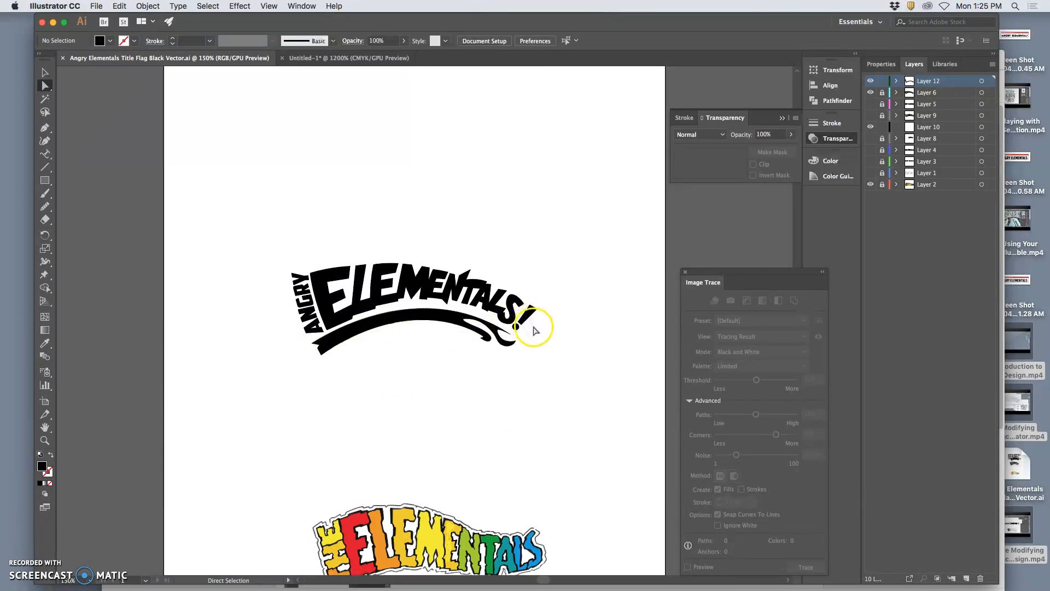
pyautogui.press('super+equal')
pyautogui.press('super+equal')
pyautogui.press('super+equal')
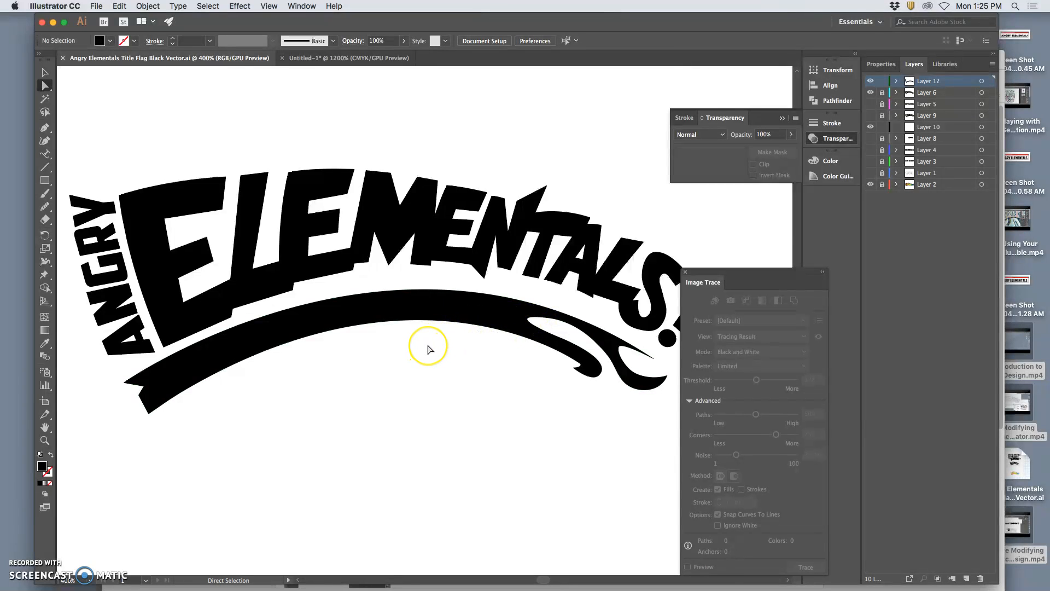
pyautogui.hscroll(3, 430, 348)
pyautogui.hscroll(-5, 429, 348)
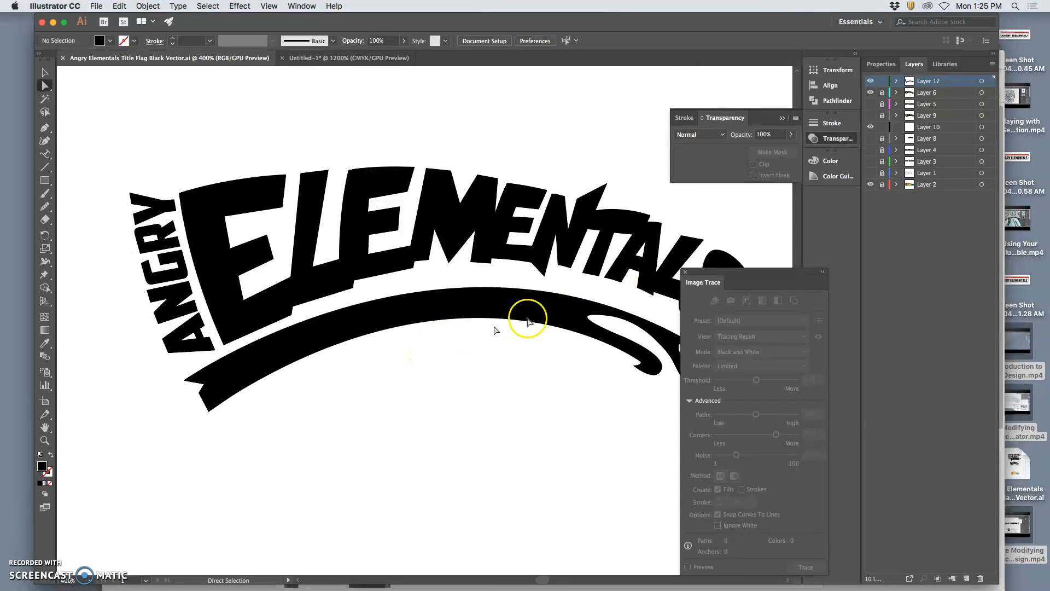
pyautogui.click(870, 173)
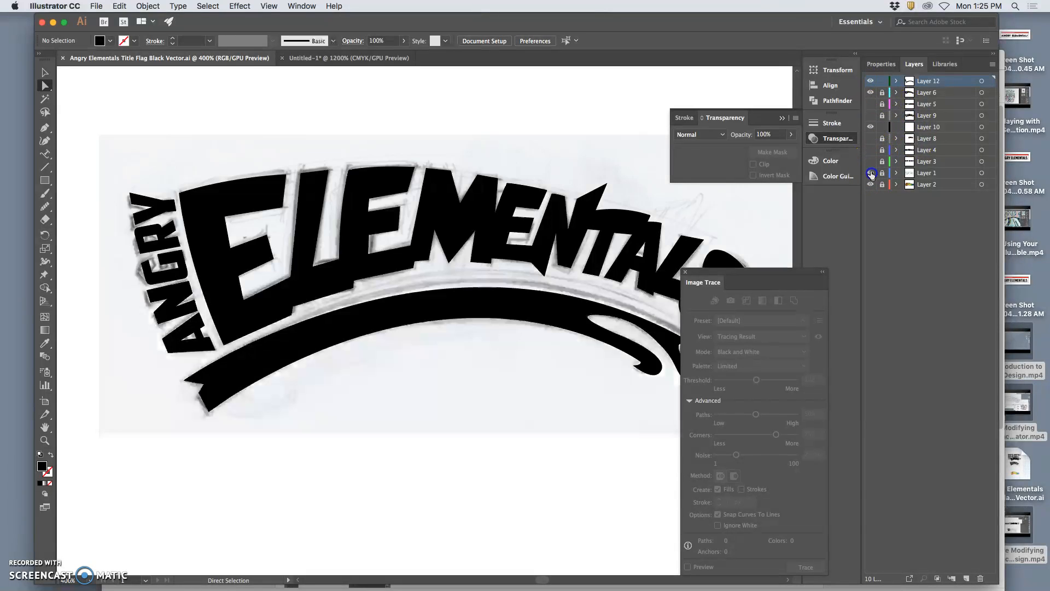
# Toggle the visibility of Layer 12 and Layer 6 to compare the black banner and lettering with the sketch.
pyautogui.click(870, 81)
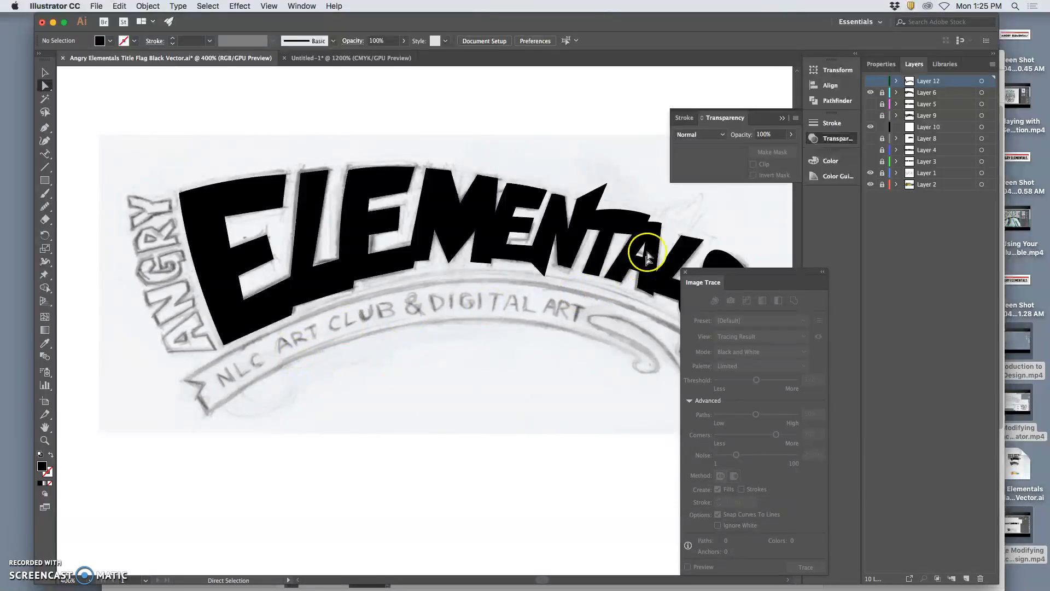
pyautogui.click(870, 82)
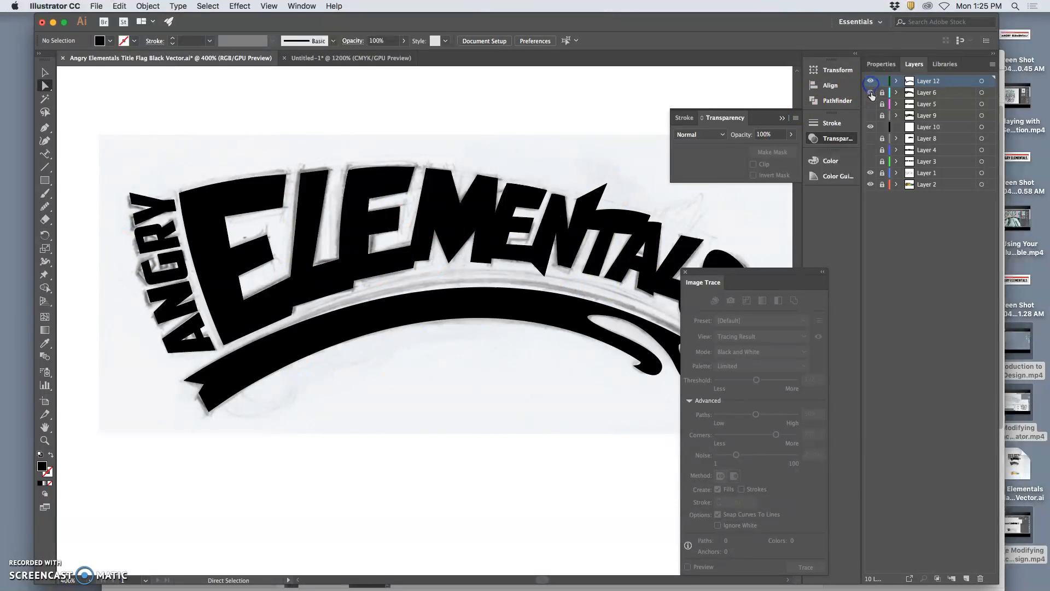
pyautogui.click(870, 93)
pyautogui.click(870, 93)
pyautogui.hscroll(5, 675, 246)
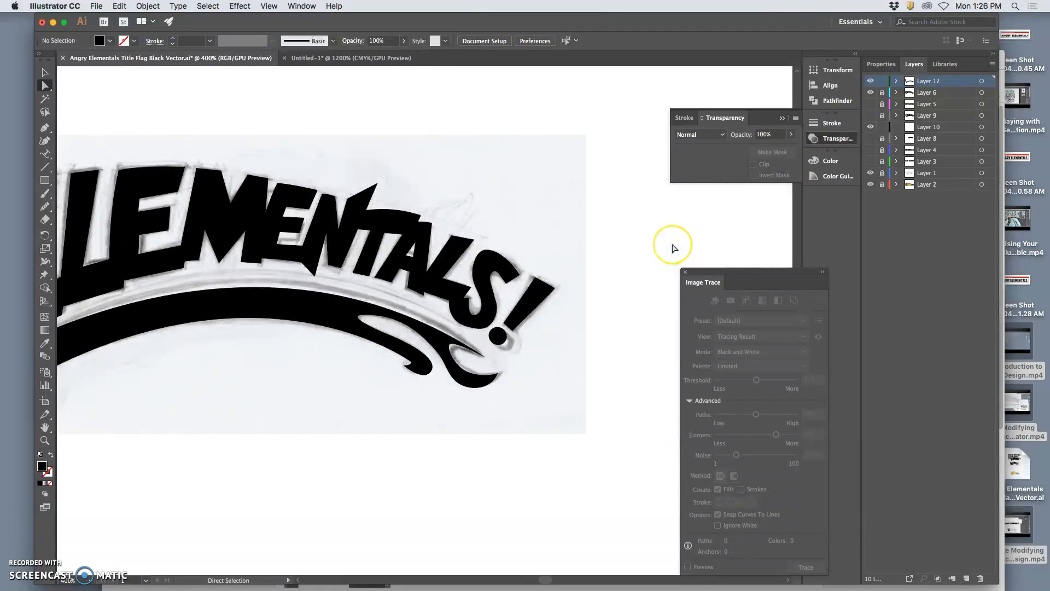
pyautogui.hscroll(-3, 674, 247)
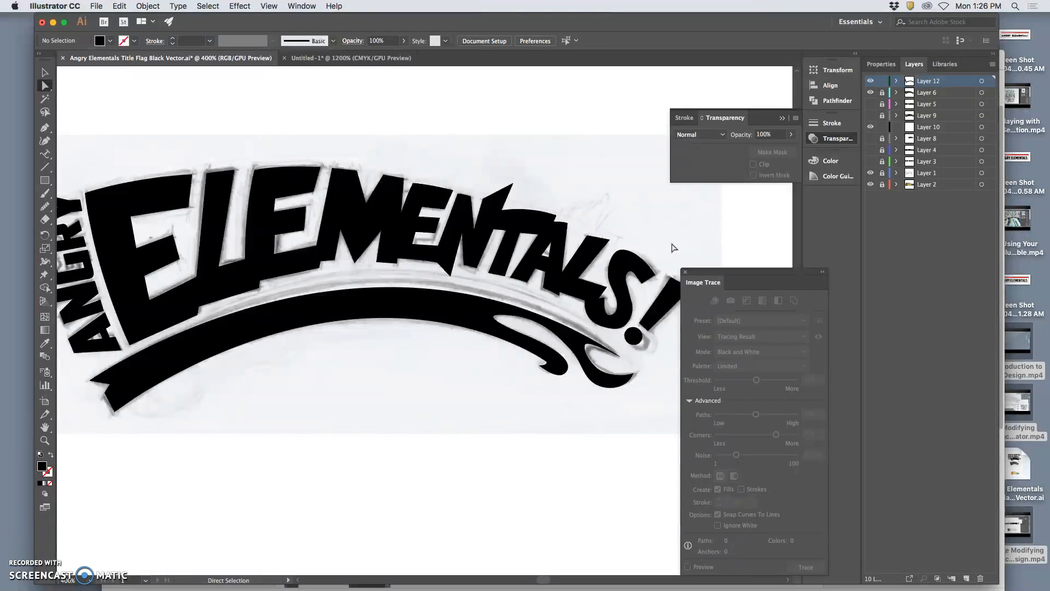
# Hide the sketch on Layer 1 and examine the whole black title on its own.
pyautogui.click(871, 173)
pyautogui.click(633, 220)
pyautogui.press('super+minus')
pyautogui.press('super+minus')
pyautogui.press('super+minus')
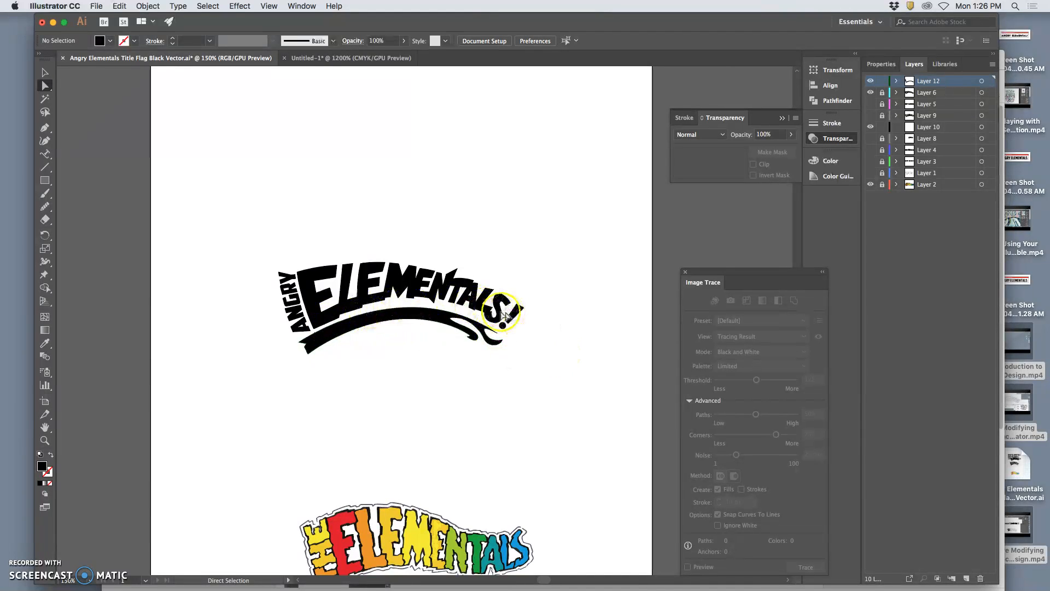
pyautogui.press('super+plus')
pyautogui.press('super+plus')
pyautogui.press('super+plus')
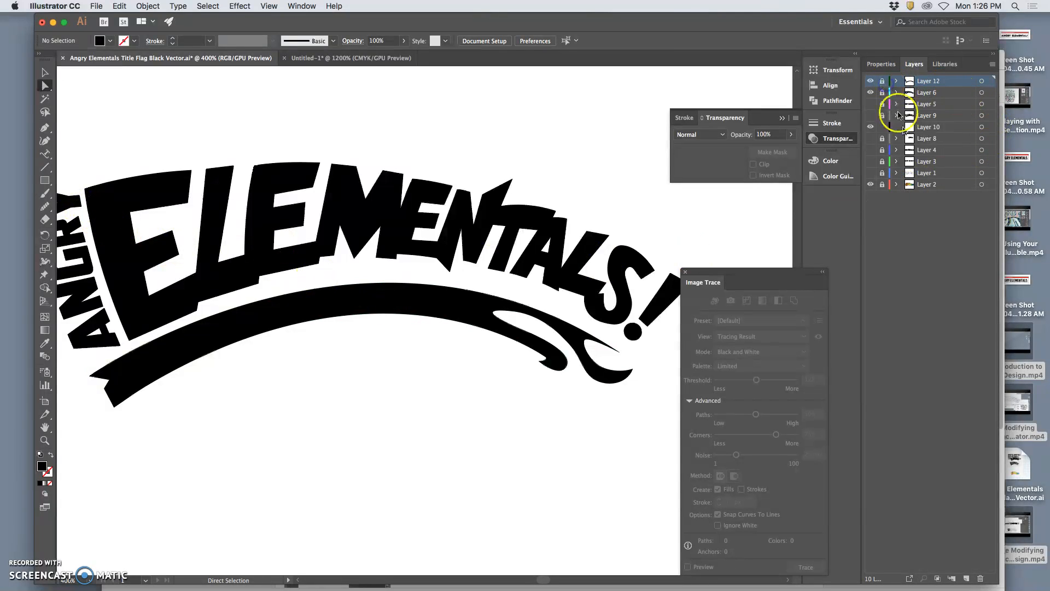
# On a new layer above Layer 12, draw a closed thin black arc between ELEMENTALS! and the banner with the Pen tool.
pyautogui.click(967, 580)
pyautogui.click(45, 128)
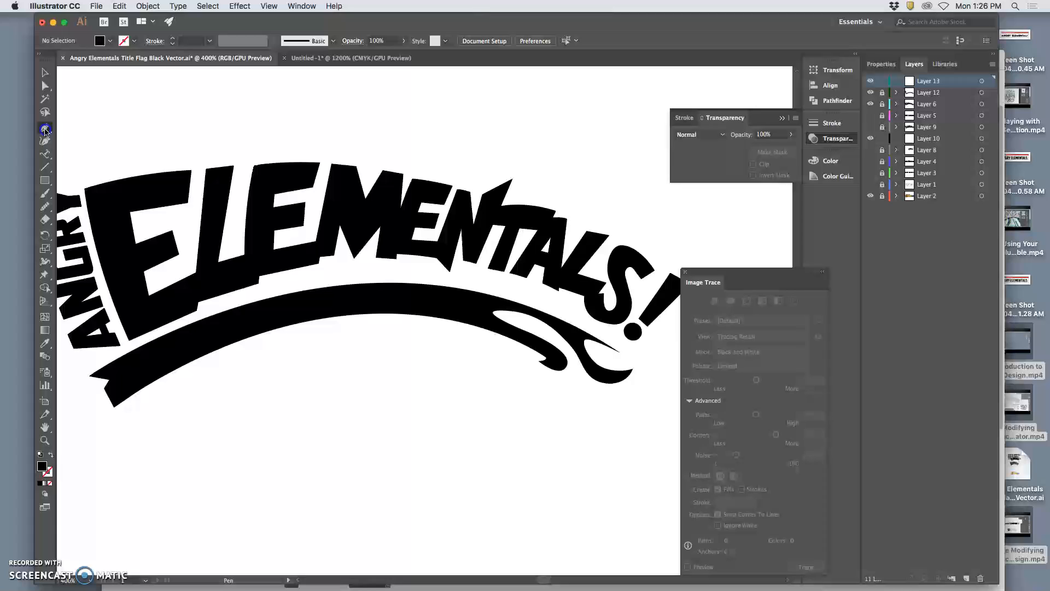
pyautogui.click(266, 285)
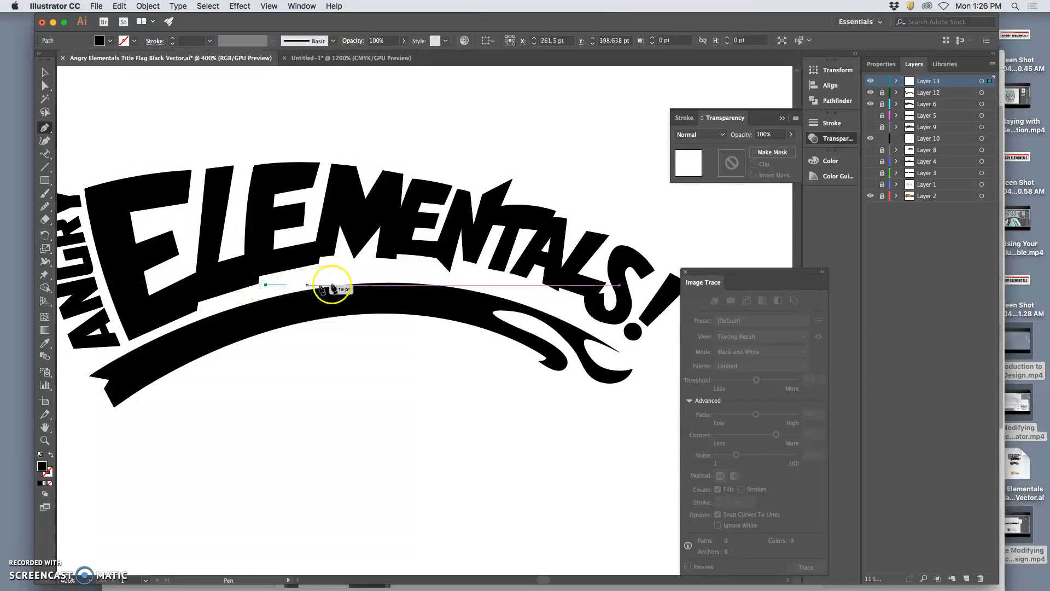
pyautogui.moveTo(567, 305); pyautogui.dragTo(712, 367)
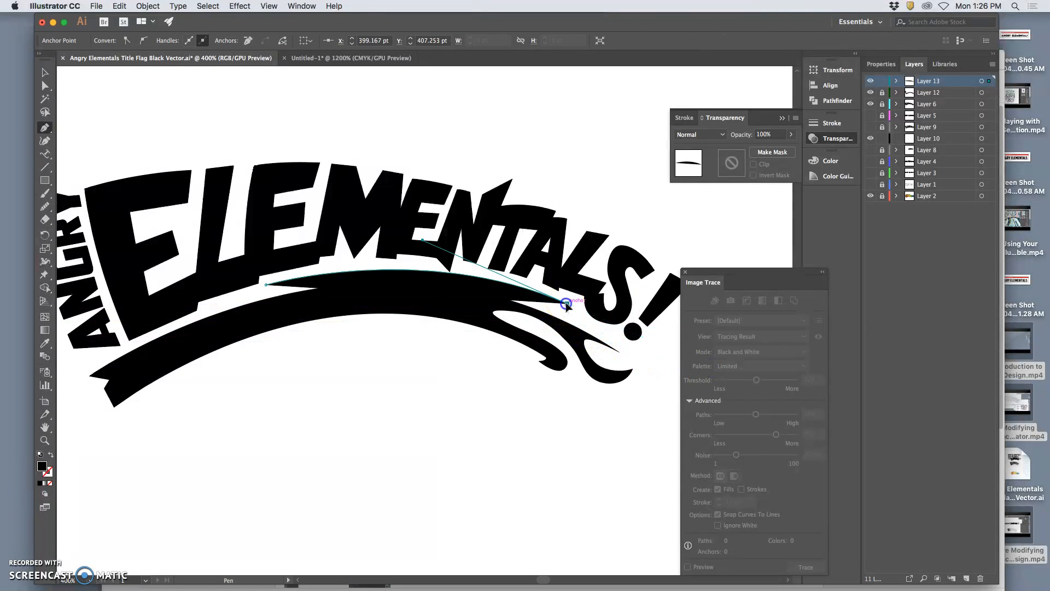
pyautogui.moveTo(567, 304); pyautogui.dragTo(142, 323)
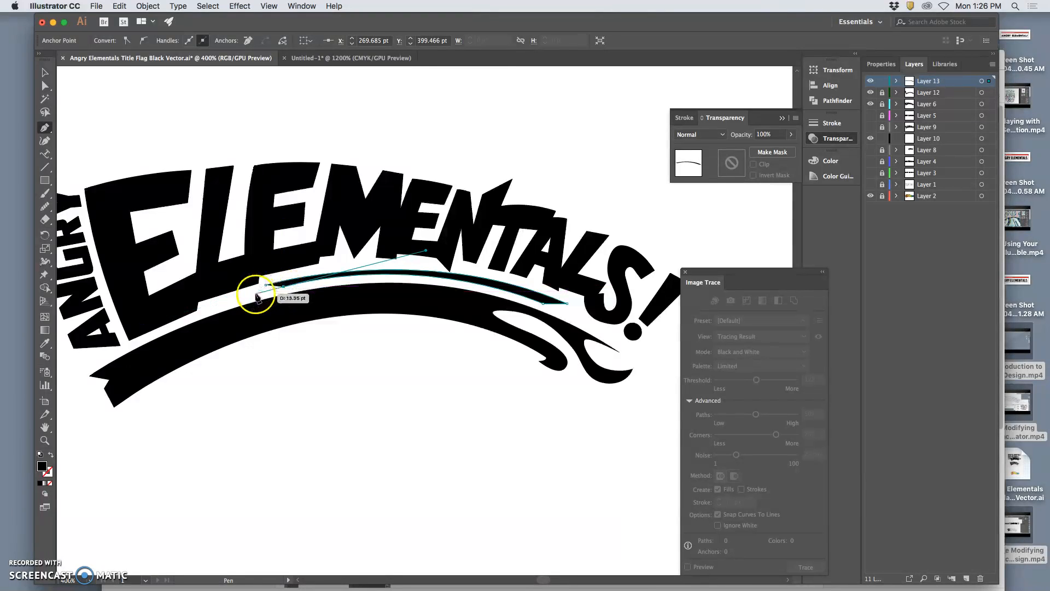
pyautogui.moveTo(256, 294); pyautogui.dragTo(266, 286)
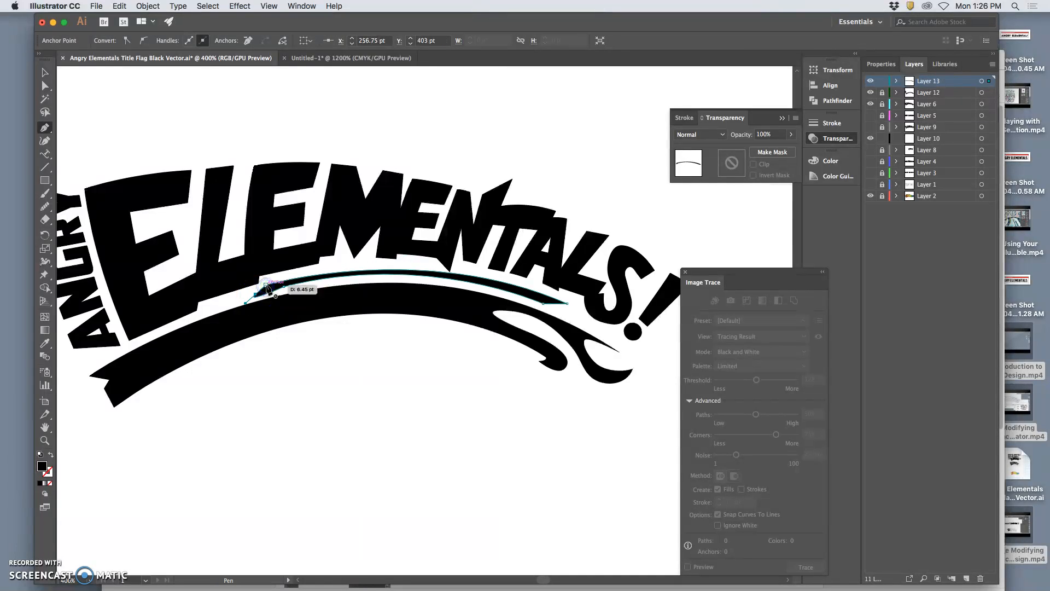
pyautogui.click(267, 285)
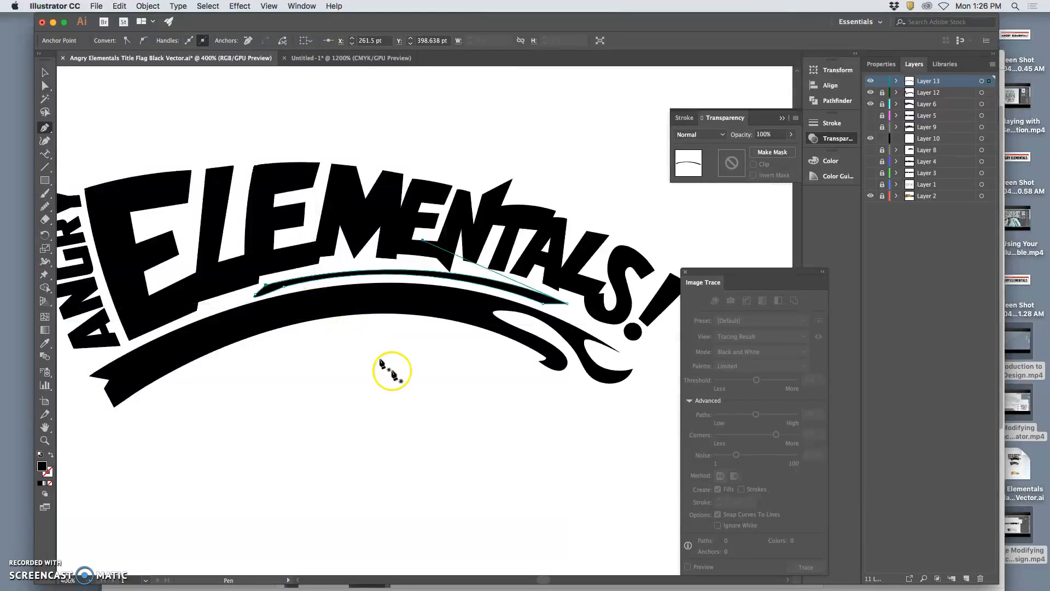
# Adjust the long direction handle that shapes the lower edge of the thin arc.
pyautogui.click(45, 86)
pyautogui.click(277, 307)
pyautogui.click(284, 288)
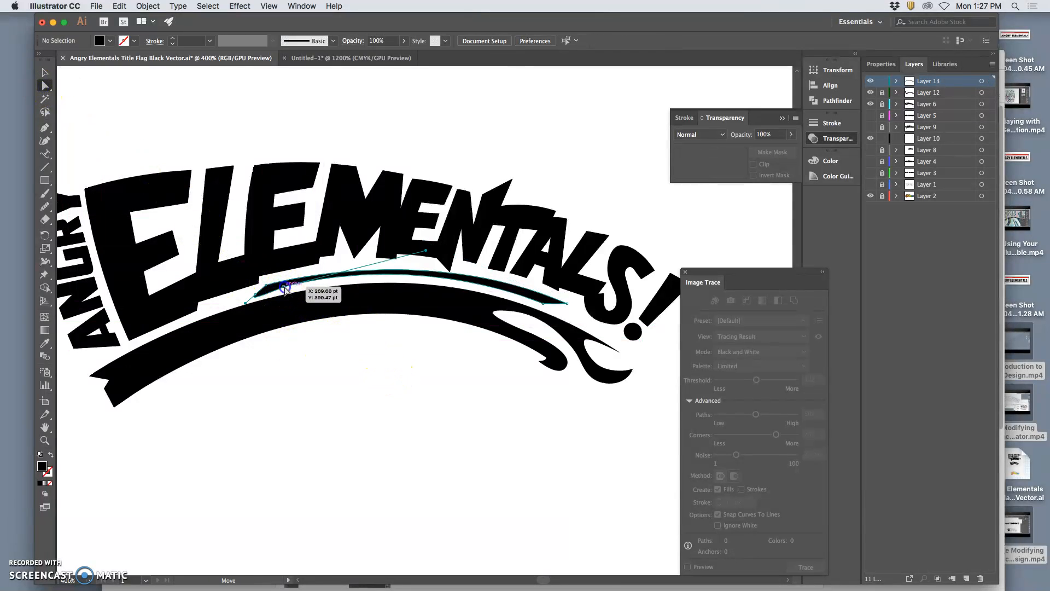
pyautogui.click(426, 282)
pyautogui.click(429, 255)
pyautogui.moveTo(427, 252); pyautogui.dragTo(428, 257)
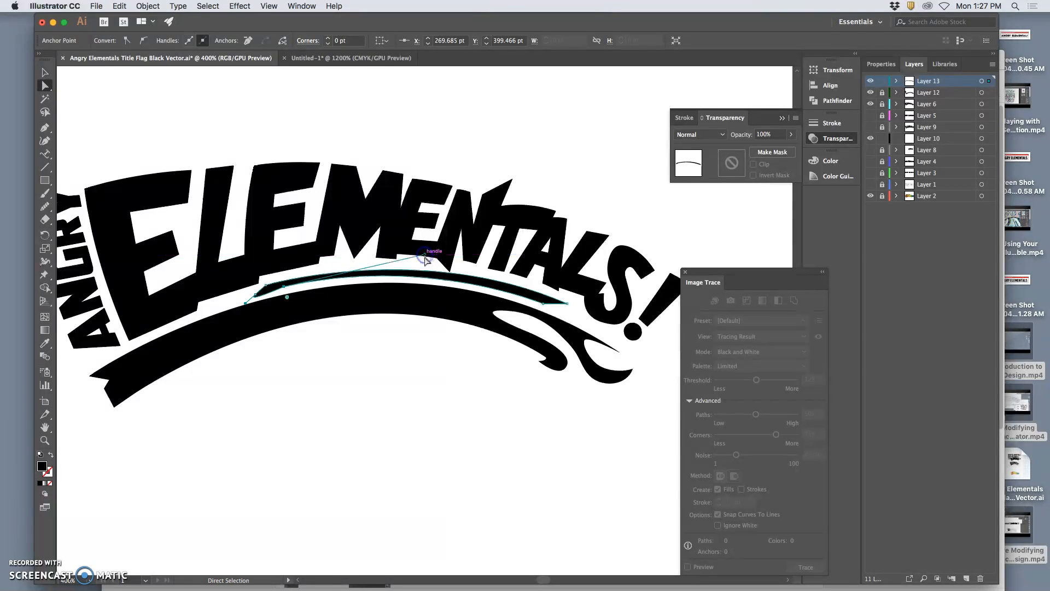
# Reposition the lower-edge anchor point near the thin arc's left end to refine its taper.
pyautogui.click(266, 286)
pyautogui.moveTo(265, 290); pyautogui.dragTo(266, 286)
pyautogui.press('super+plus')
pyautogui.press('super+plus')
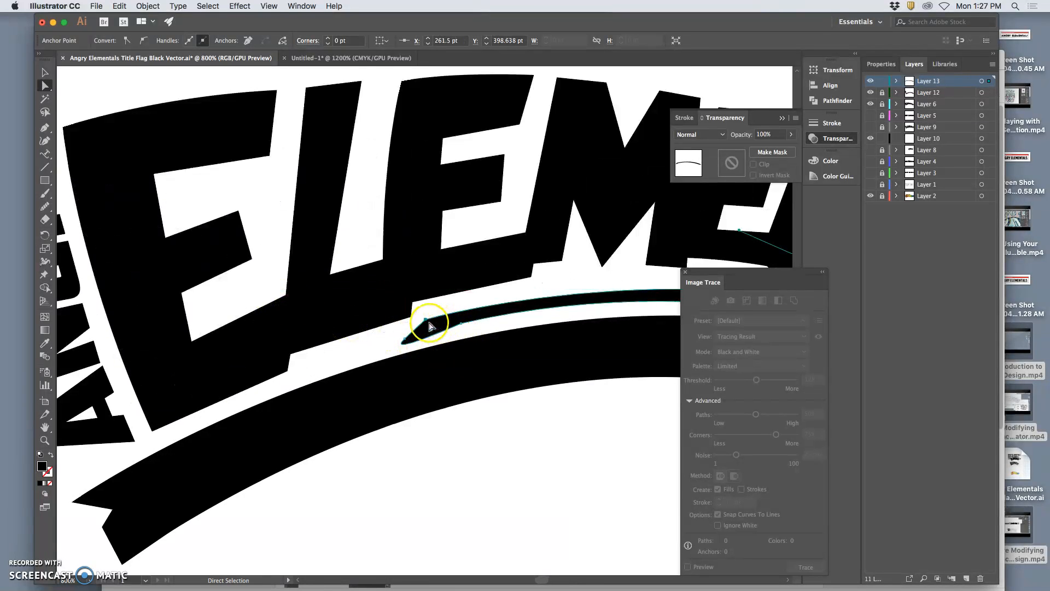
pyautogui.click(424, 345)
pyautogui.moveTo(425, 319); pyautogui.dragTo(458, 339)
pyautogui.hscroll(6, 465, 346)
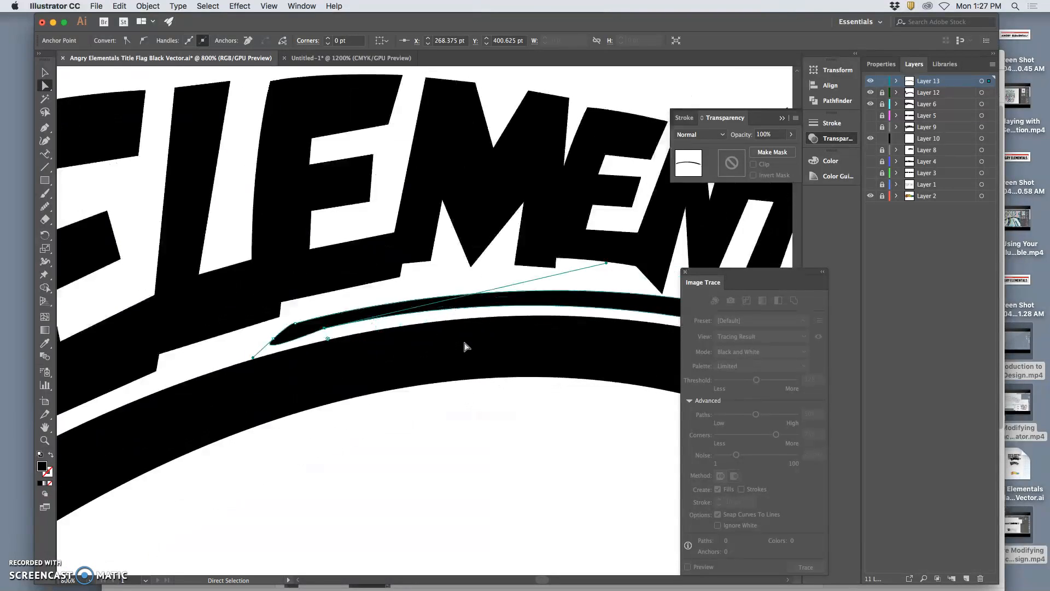
# Round off the thin arc's left tip with the Smooth tool and nudge its end anchor point.
pyautogui.click(45, 206)
pyautogui.moveTo(264, 320)
pyautogui.mouseDown()
pyautogui.moveTo(235, 328)
pyautogui.moveTo(257, 327)
pyautogui.mouseUp()
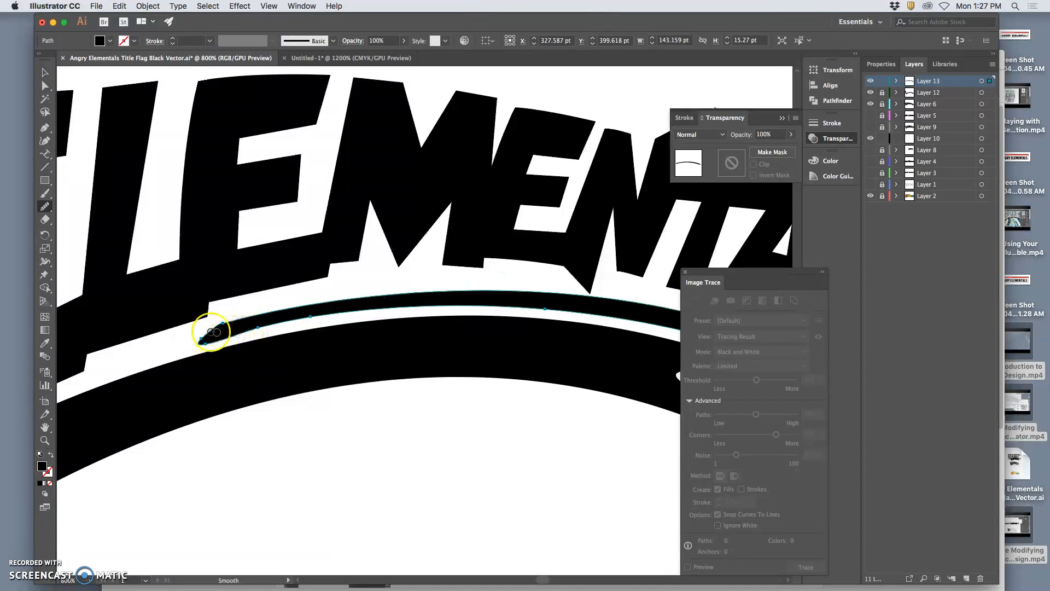
pyautogui.click(45, 86)
pyautogui.click(181, 340)
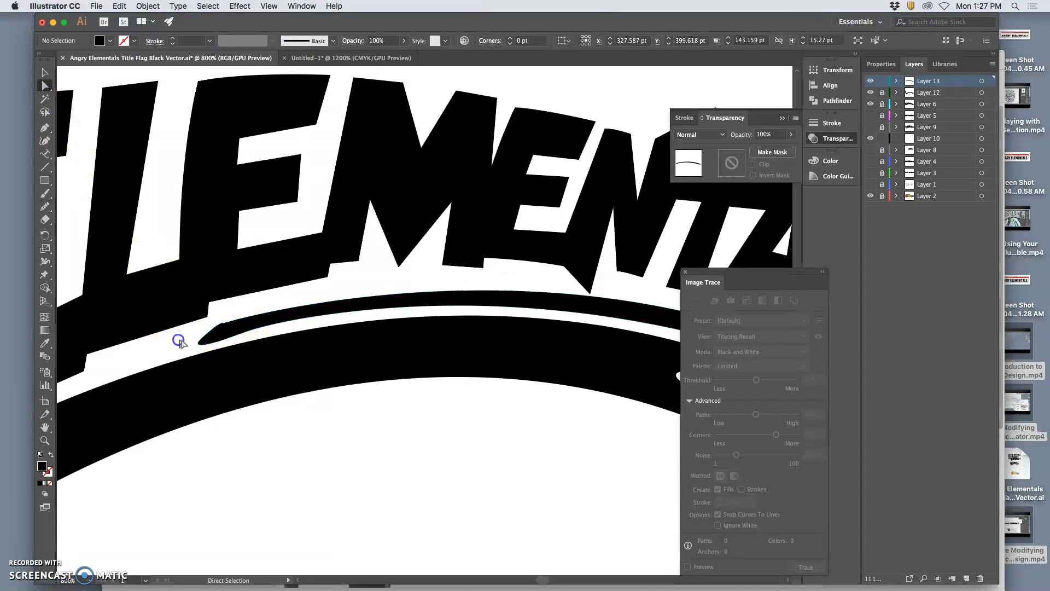
pyautogui.moveTo(201, 342)
pyautogui.mouseDown()
pyautogui.moveTo(223, 320)
pyautogui.moveTo(204, 343)
pyautogui.mouseUp()
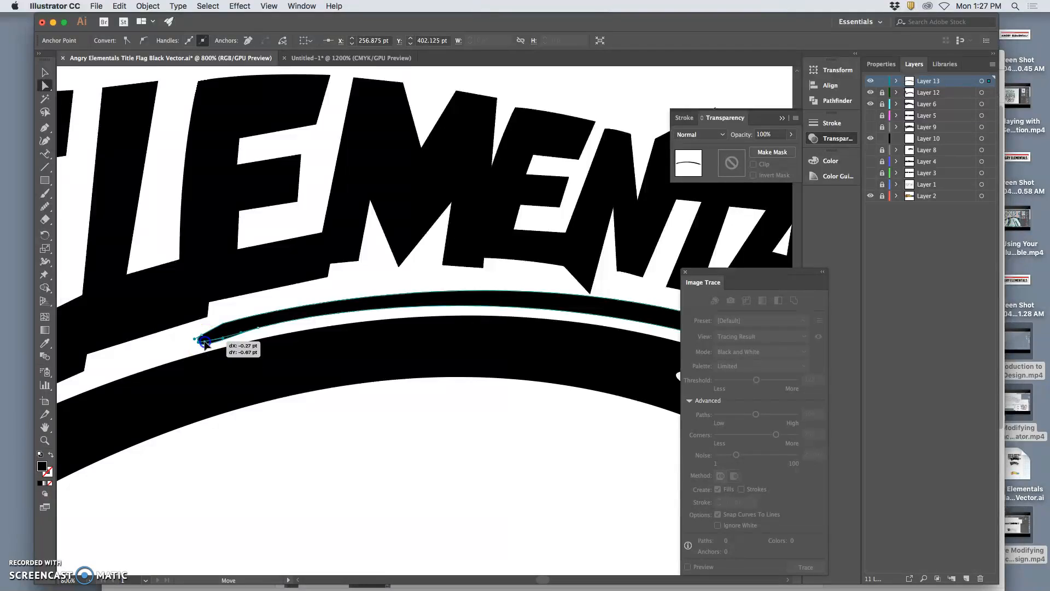
pyautogui.click(220, 348)
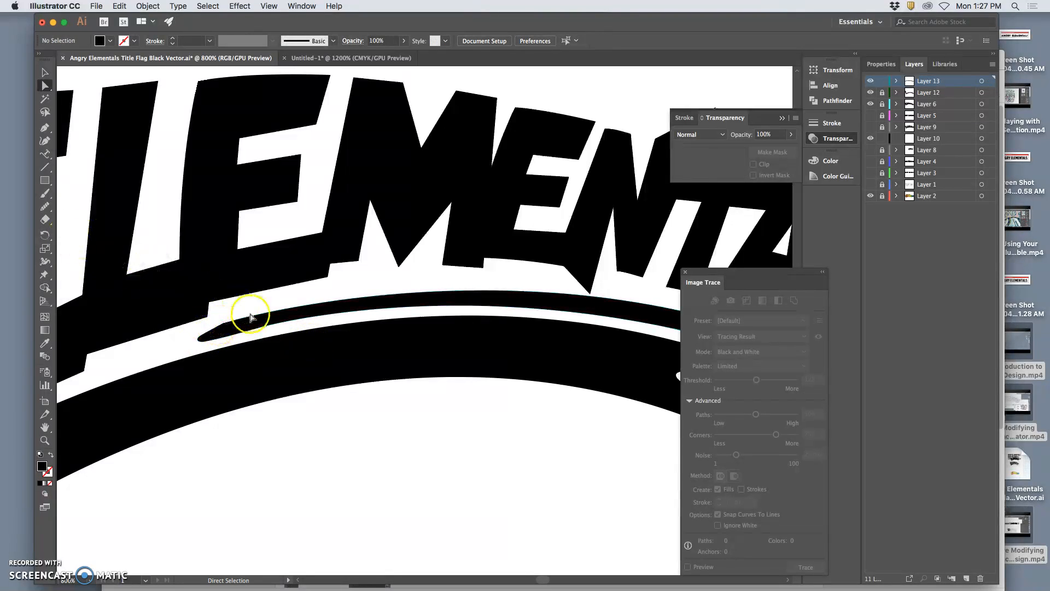
# Smooth the bump on the upper edge of the thin arc's left end, and deselect the path.
pyautogui.click(229, 327)
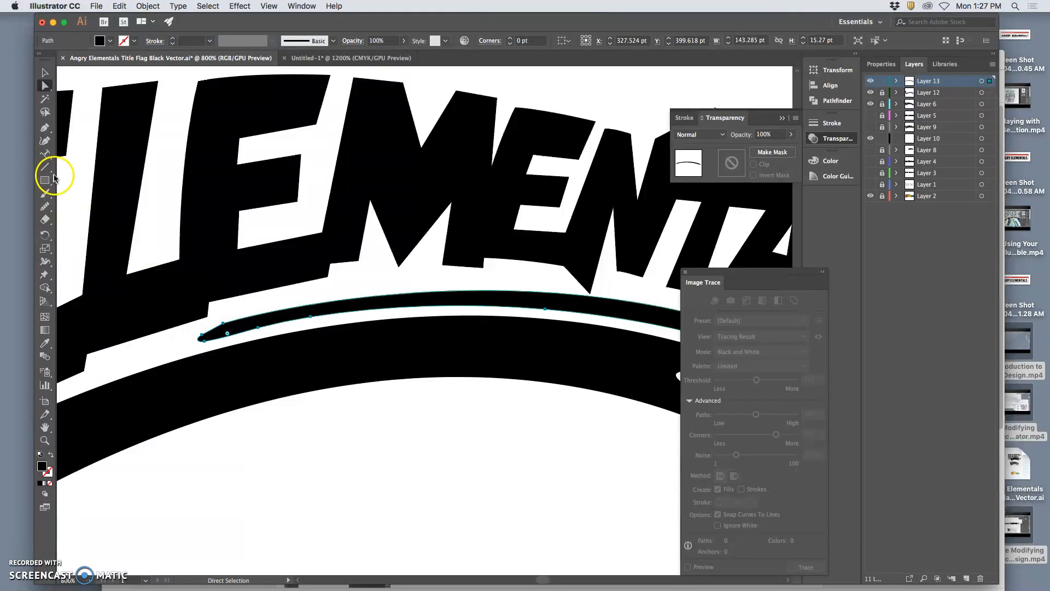
pyautogui.click(44, 206)
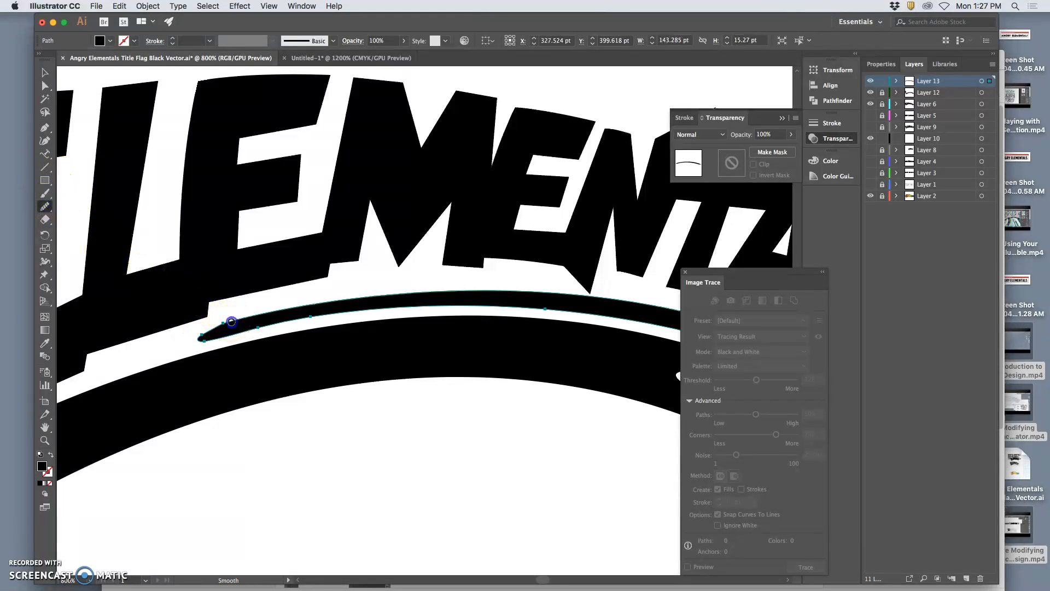
pyautogui.press('super')
pyautogui.keyDown('super'); pyautogui.click(298, 372); pyautogui.keyUp('super')
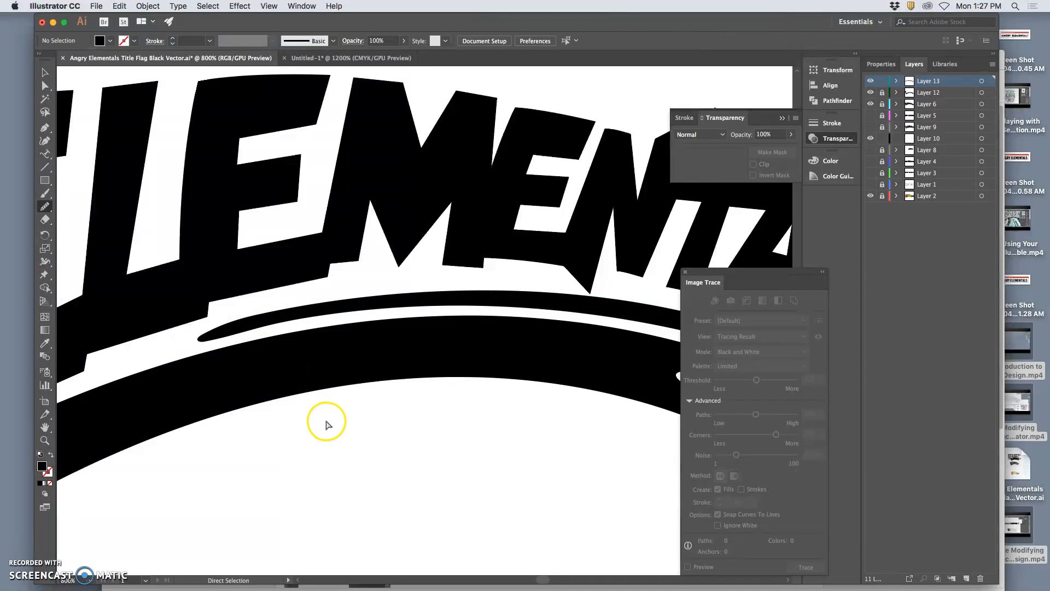
# Add three anchor points to the thin arc's upper edge around the spot beneath the N's pointed foot.
pyautogui.press('super+minus')
pyautogui.press('super+minus')
pyautogui.press('super+minus')
pyautogui.press('super+minus')
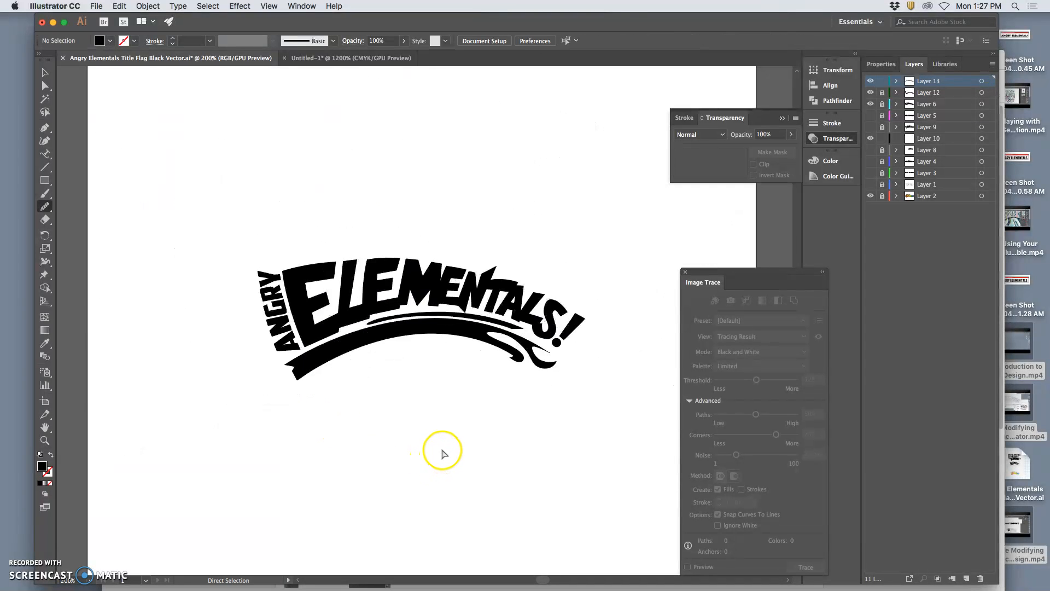
pyautogui.press('super+plus')
pyautogui.press('super+plus')
pyautogui.press('super+plus')
pyautogui.press('super+plus')
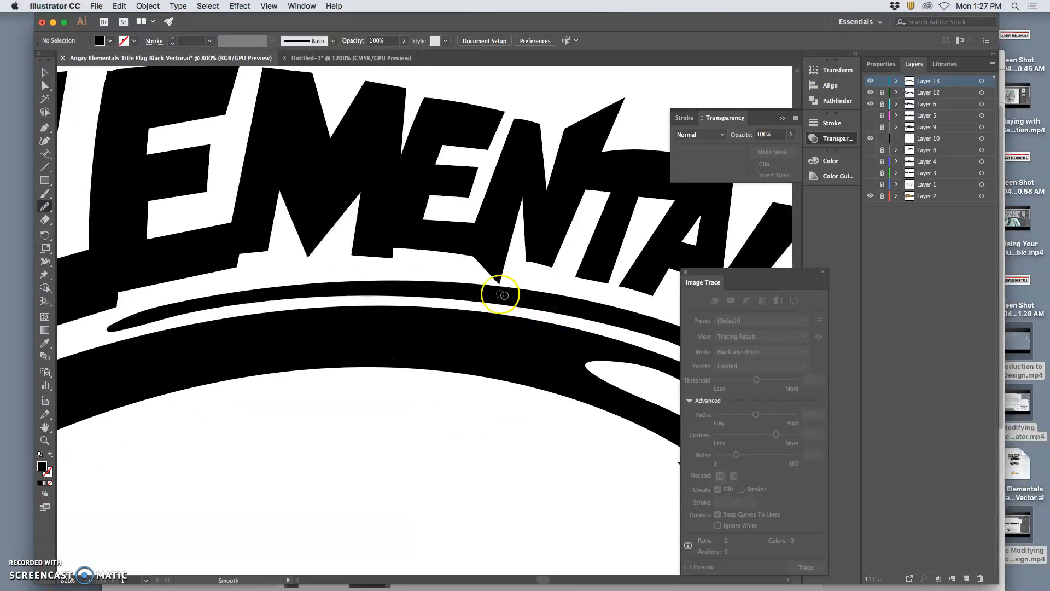
pyautogui.keyDown('super'); pyautogui.click(328, 290); pyautogui.keyUp('super')
pyautogui.click(45, 129)
pyautogui.click(46, 128)
pyautogui.click(104, 141)
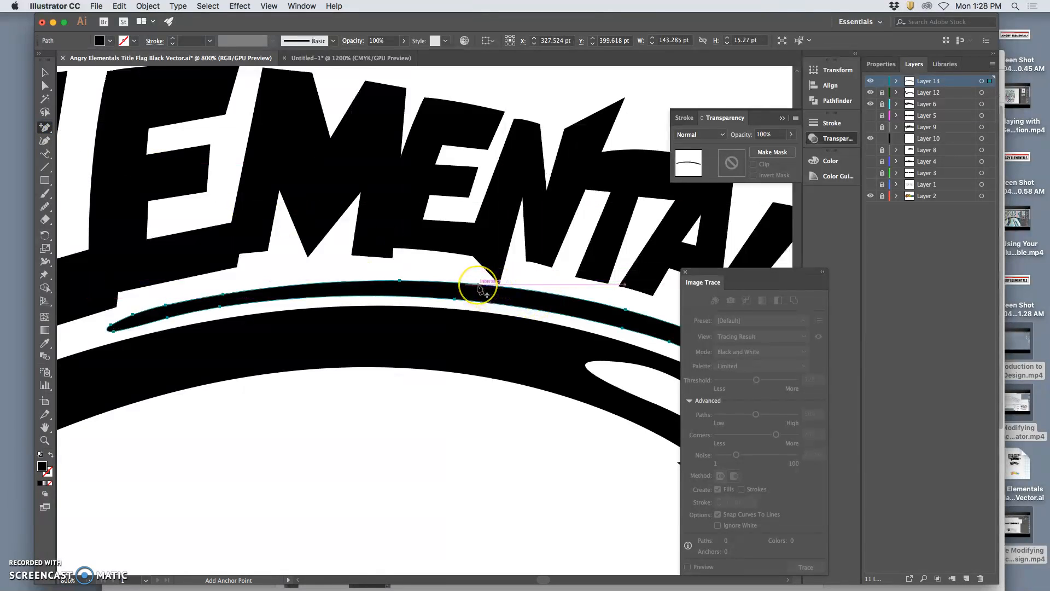
pyautogui.click(478, 285)
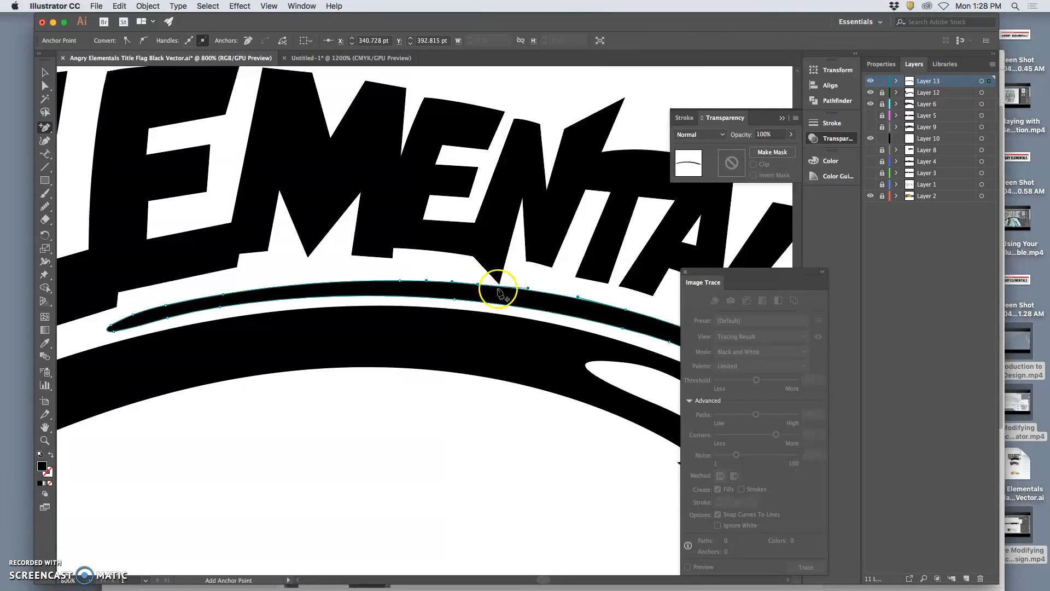
pyautogui.click(498, 286)
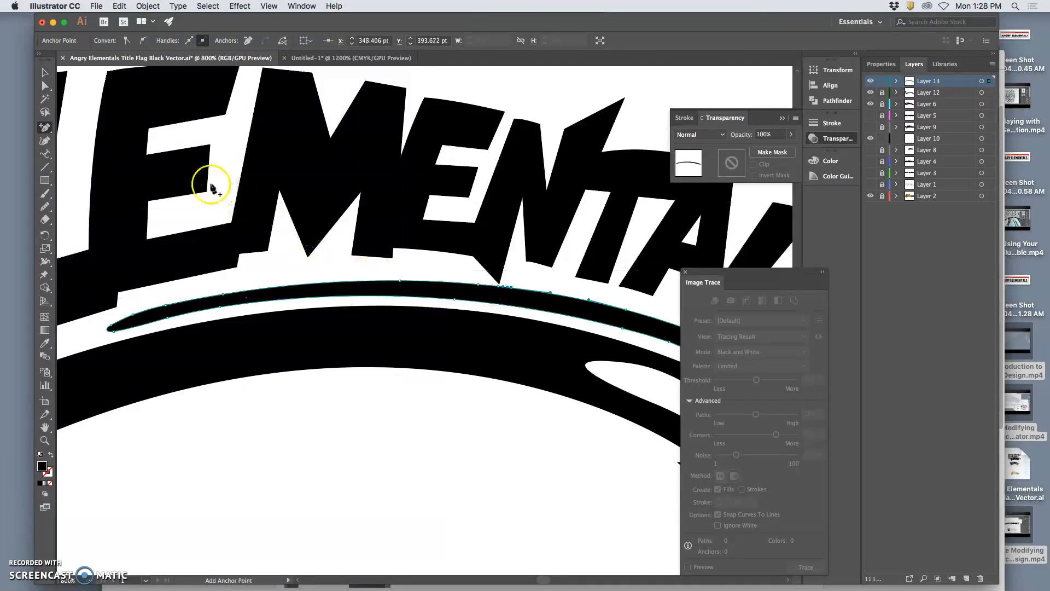
# Retract the right-hand direction handle of the leftmost new anchor point on the thin arc's upper edge.
pyautogui.click(44, 89)
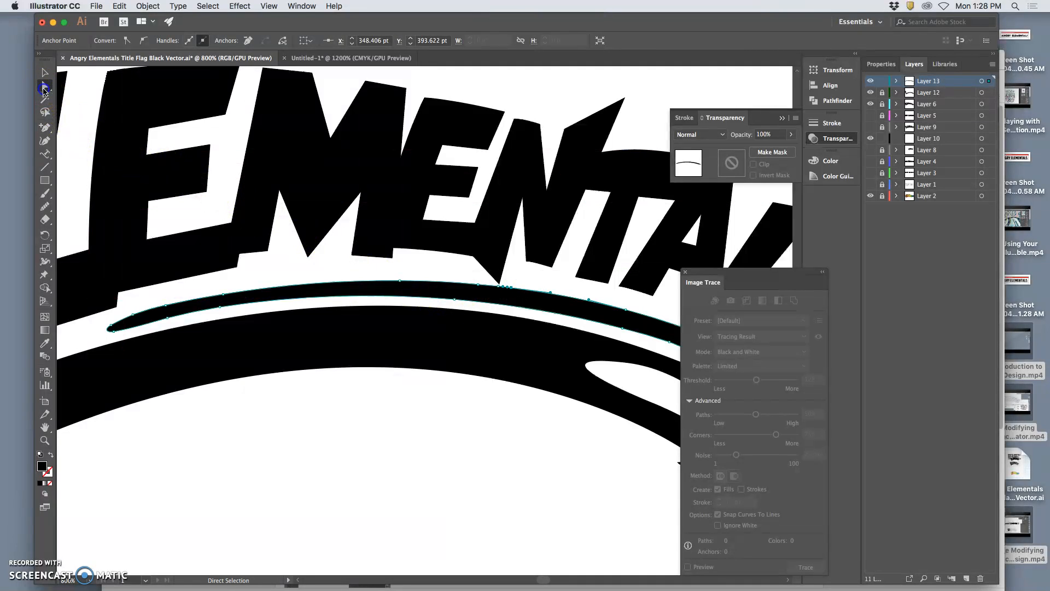
pyautogui.press('super+plus')
pyautogui.press('super+plus')
pyautogui.press('super+plus')
pyautogui.press('super+plus')
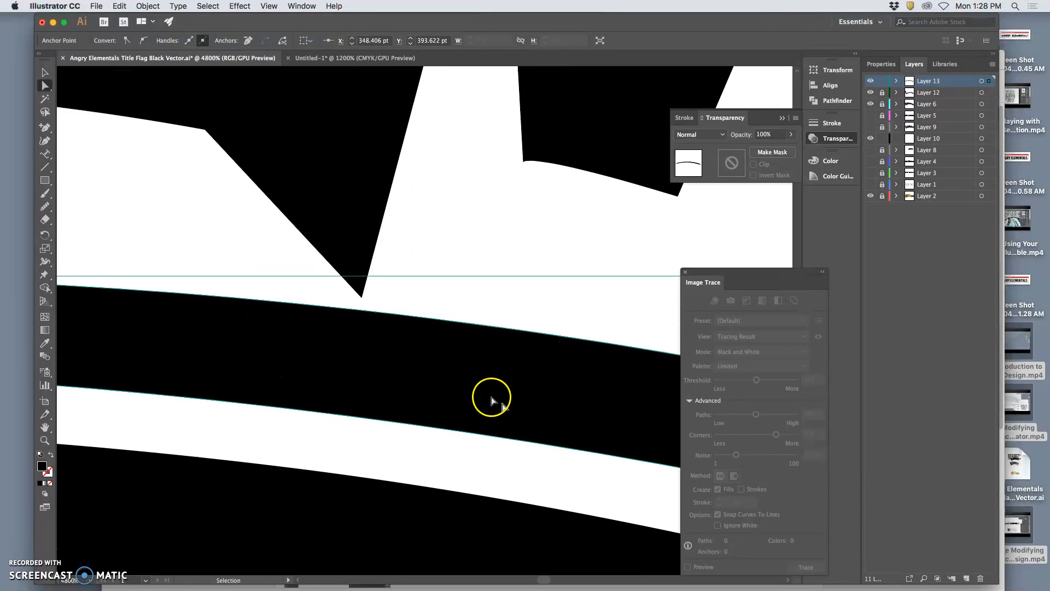
pyautogui.click(233, 298)
pyautogui.moveTo(316, 307); pyautogui.dragTo(234, 297)
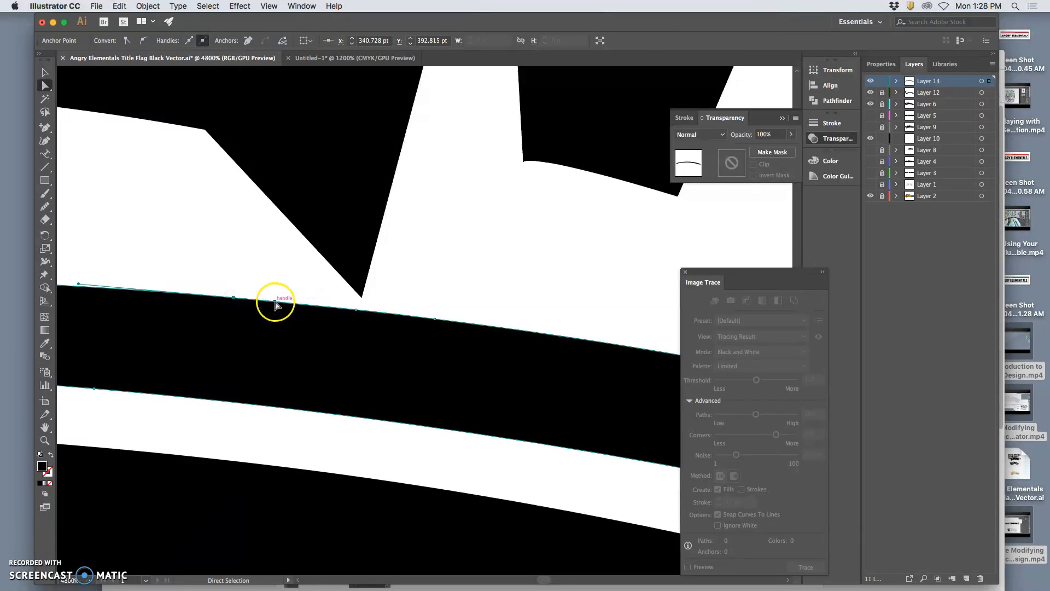
pyautogui.moveTo(265, 302); pyautogui.dragTo(234, 300)
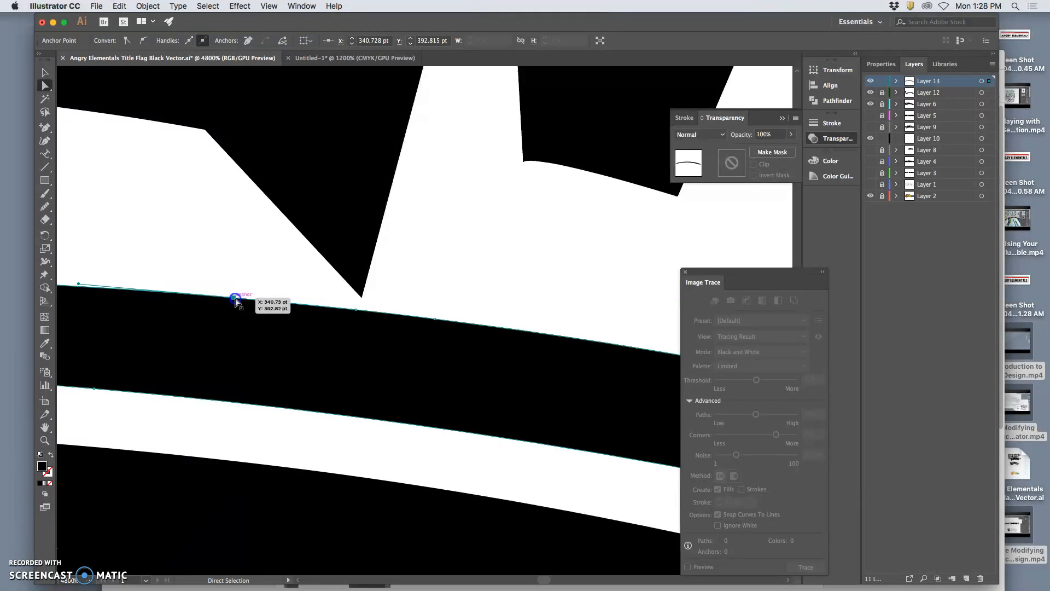
# Pull the middle new anchor point down and retract the adjoining handles to form a straight-sided V notch beneath the N's point.
pyautogui.click(353, 323)
pyautogui.moveTo(355, 310); pyautogui.dragTo(355, 313)
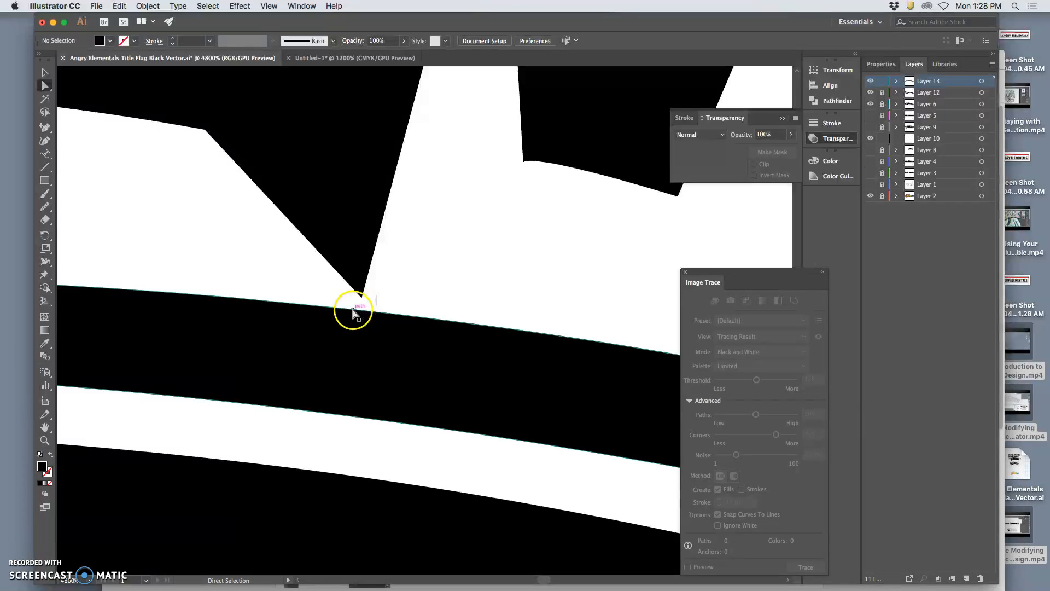
pyautogui.moveTo(352, 306); pyautogui.dragTo(347, 365)
pyautogui.moveTo(224, 353); pyautogui.dragTo(343, 366)
pyautogui.click(373, 366)
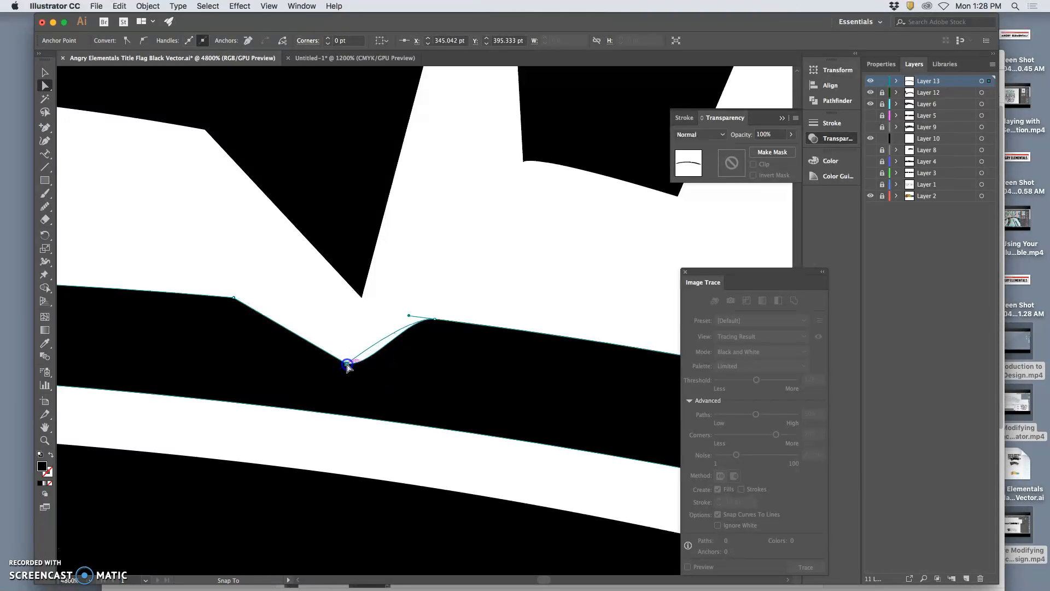
pyautogui.moveTo(409, 317); pyautogui.dragTo(435, 322)
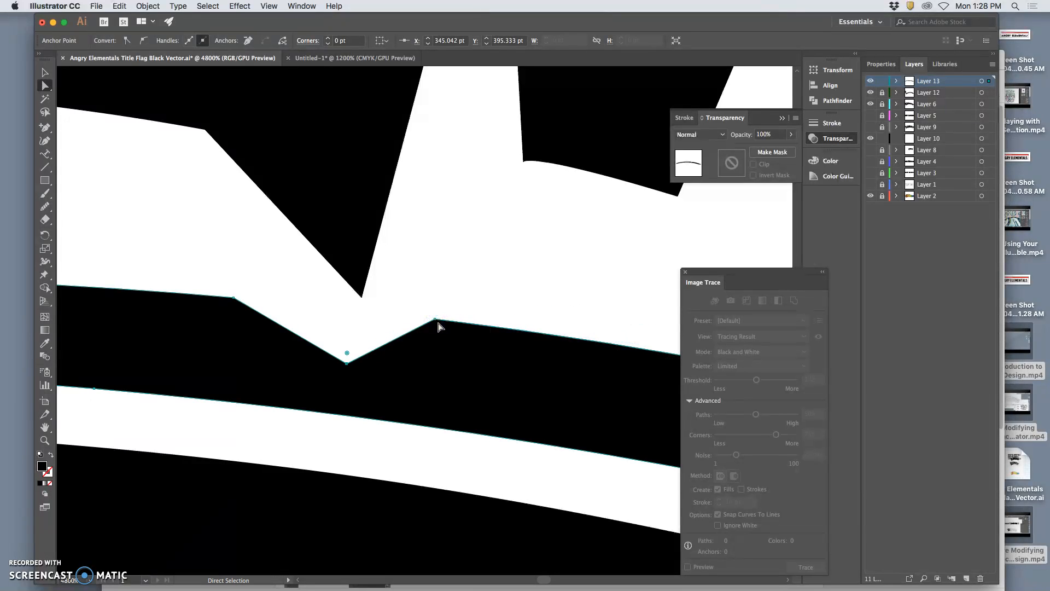
# Lower the V notch's bottom point and bring its right shoulder point inward around the N's tip, and deselect the arc.
pyautogui.click(346, 364)
pyautogui.moveTo(348, 365); pyautogui.dragTo(366, 376)
pyautogui.moveTo(435, 319); pyautogui.dragTo(395, 313)
pyautogui.click(432, 323)
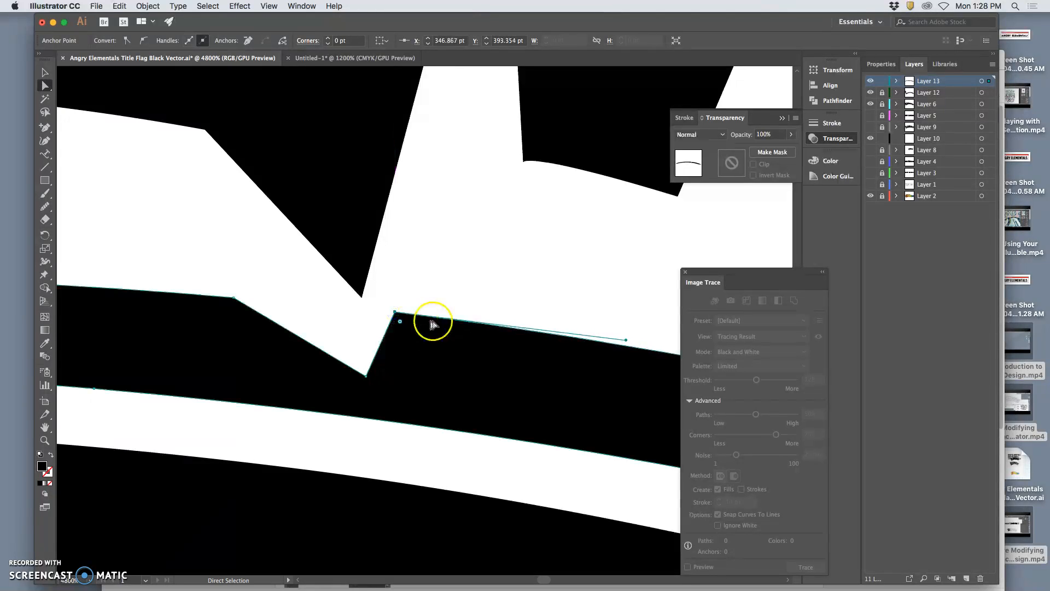
pyautogui.click(449, 299)
# Compare the whole title with and without the thin arc by hiding Layer 13 and showing it again.
pyautogui.press('super+minus')
pyautogui.press('super+minus')
pyautogui.press('super+minus')
pyautogui.press('super+minus')
pyautogui.press('super+minus')
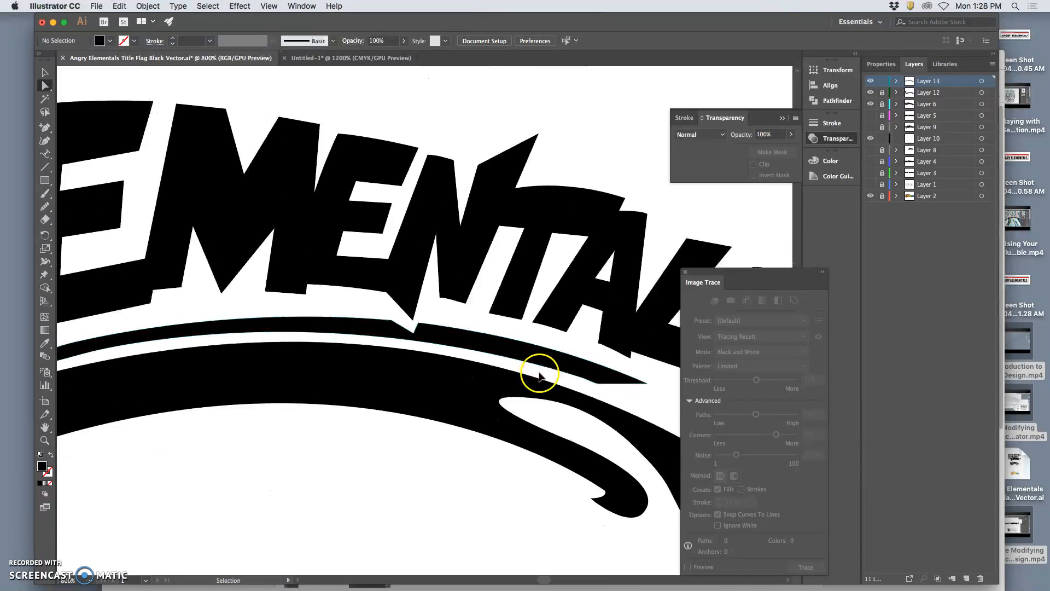
pyautogui.press('super+minus')
pyautogui.press('super+minus')
pyautogui.press('super+minus')
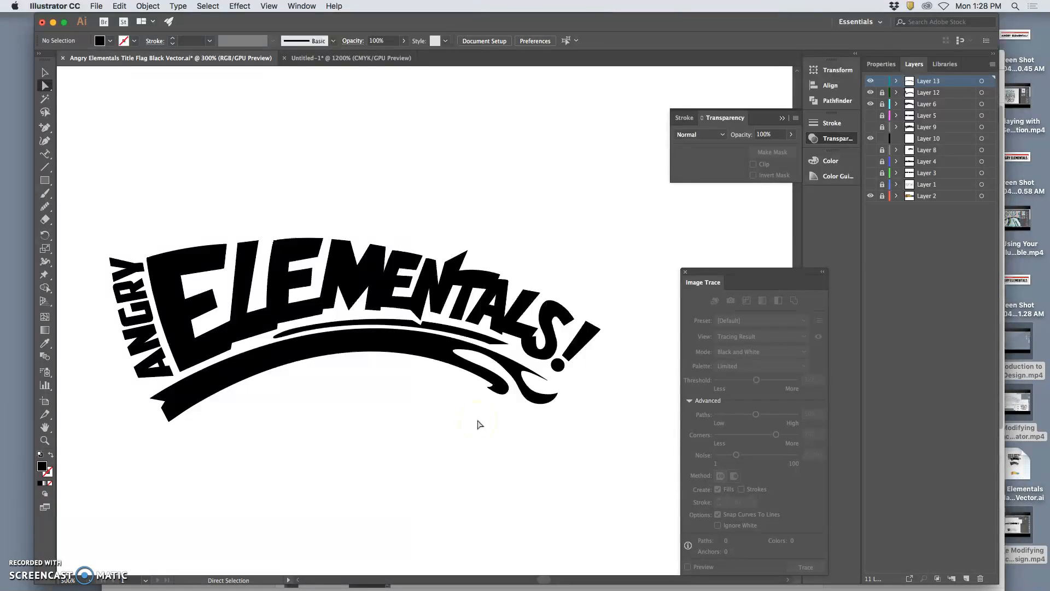
pyautogui.click(873, 82)
pyautogui.click(873, 82)
# Move the V notch's left shoulder point inward to narrow the notch beneath the N's tip, and deselect the arc.
pyautogui.press('super+plus')
pyautogui.press('super+plus')
pyautogui.press('super+plus')
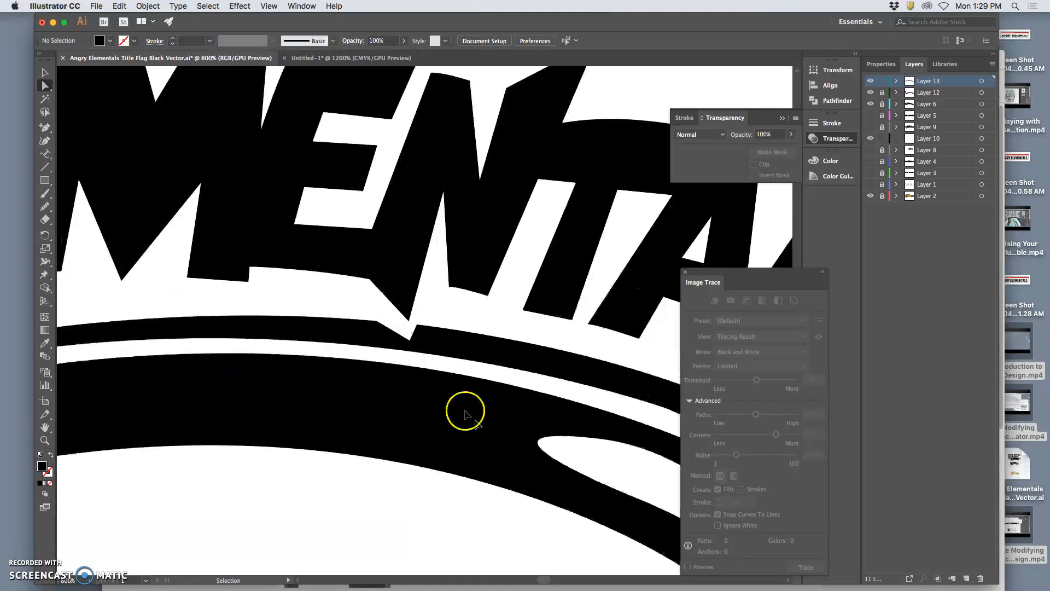
pyautogui.press('super+plus')
pyautogui.press('super+plus')
pyautogui.moveTo(361, 317); pyautogui.dragTo(377, 319)
pyautogui.click(457, 309)
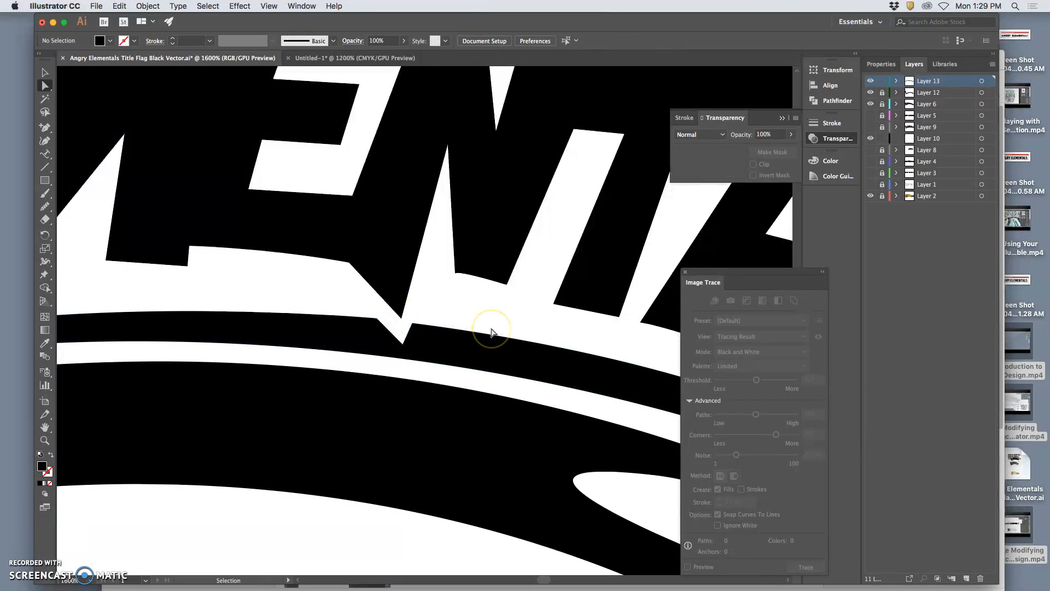
# Adjust the anchor points on the lower edge near the thin arc's right tip to clean up its corner, and deselect the path.
pyautogui.press('super+minus')
pyautogui.press('super+minus')
pyautogui.press('super+minus')
pyautogui.press('super+minus')
pyautogui.press('super+minus')
pyautogui.press('super+minus')
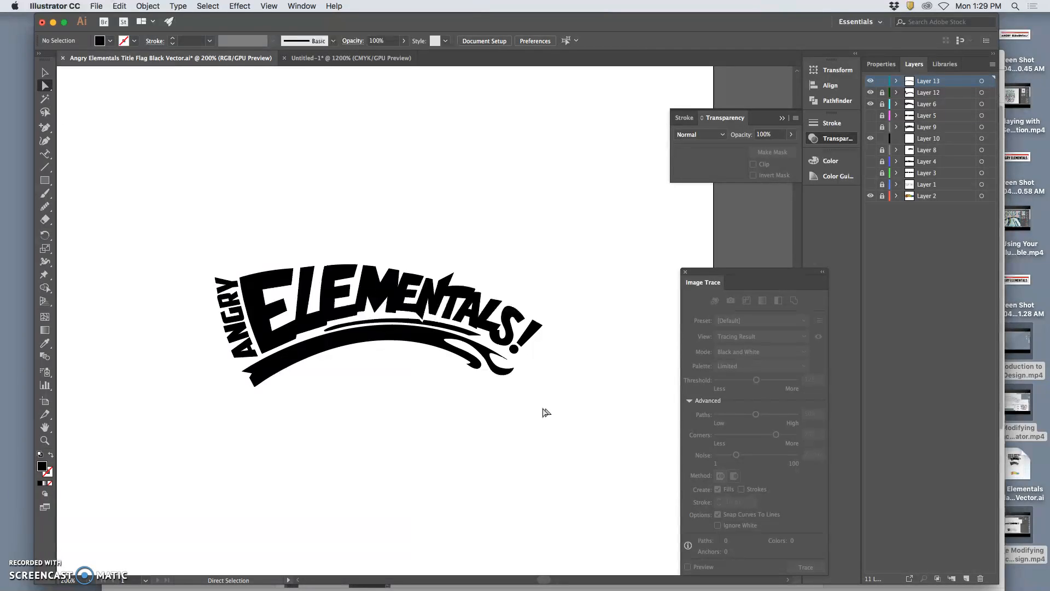
pyautogui.press('super+plus')
pyautogui.press('super+plus')
pyautogui.press('super+plus')
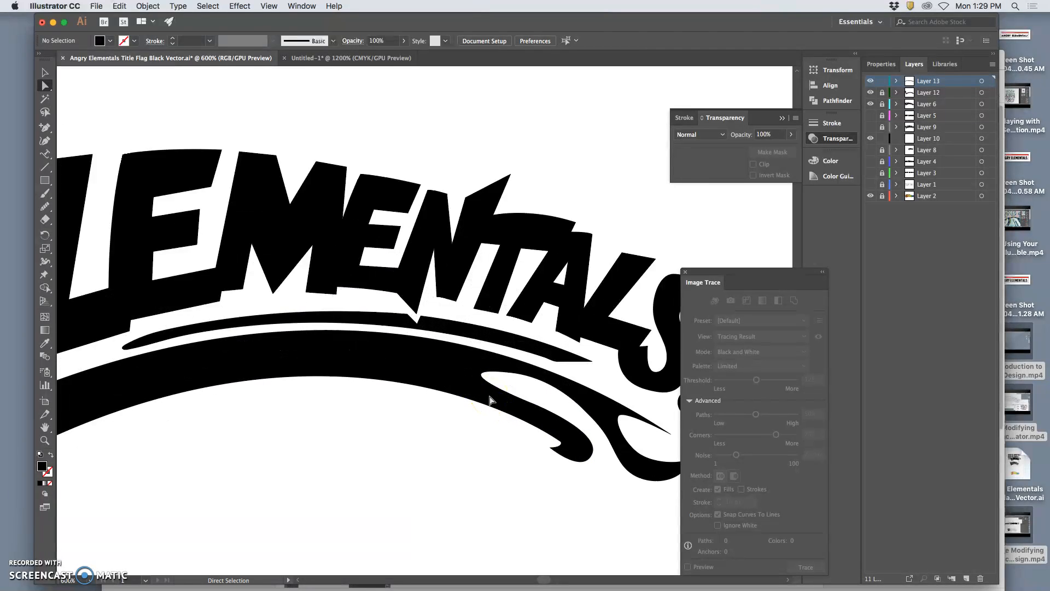
pyautogui.click(566, 362)
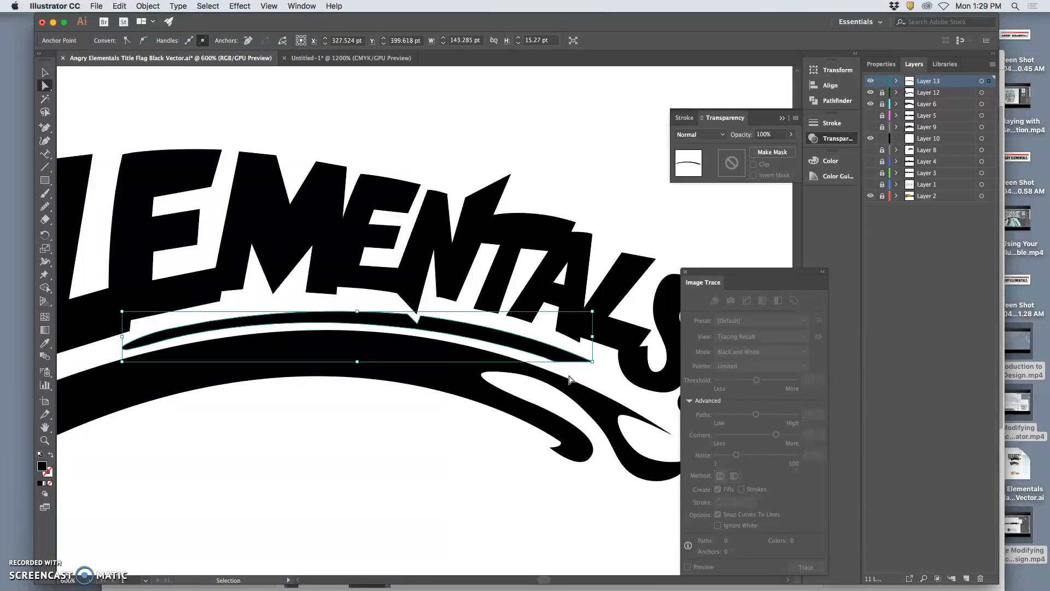
pyautogui.press('super+plus')
pyautogui.press('super+plus')
pyautogui.press('super+plus')
pyautogui.press('super+plus')
pyautogui.click(440, 327)
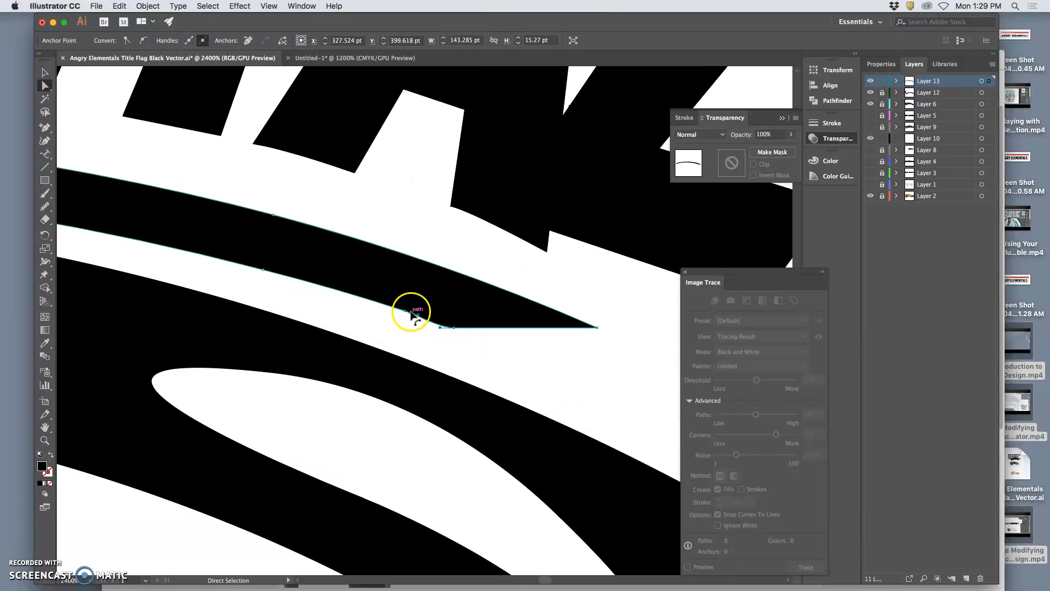
pyautogui.moveTo(424, 318); pyautogui.dragTo(424, 319)
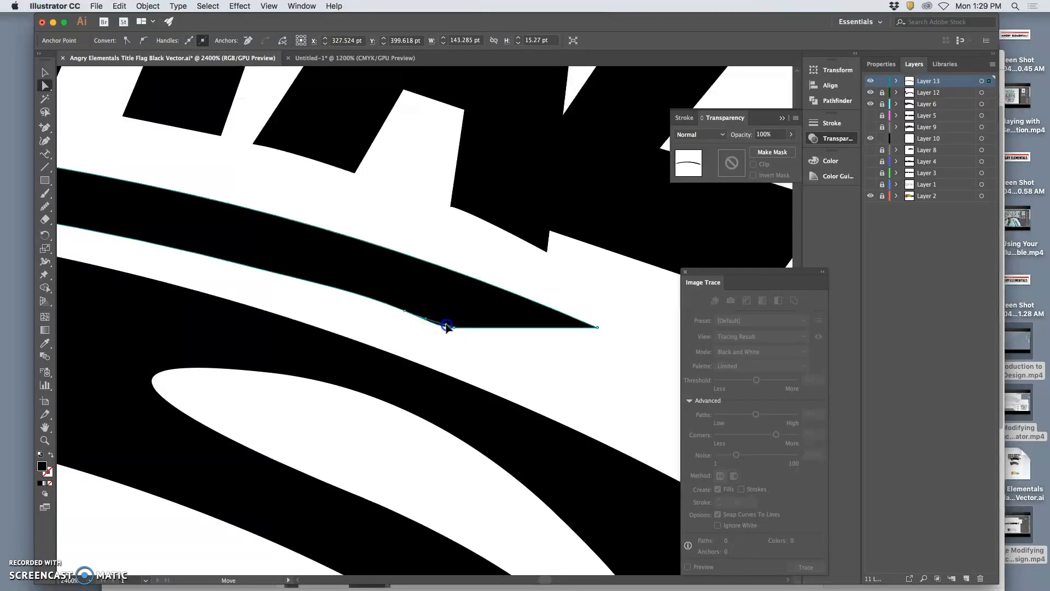
pyautogui.click(441, 338)
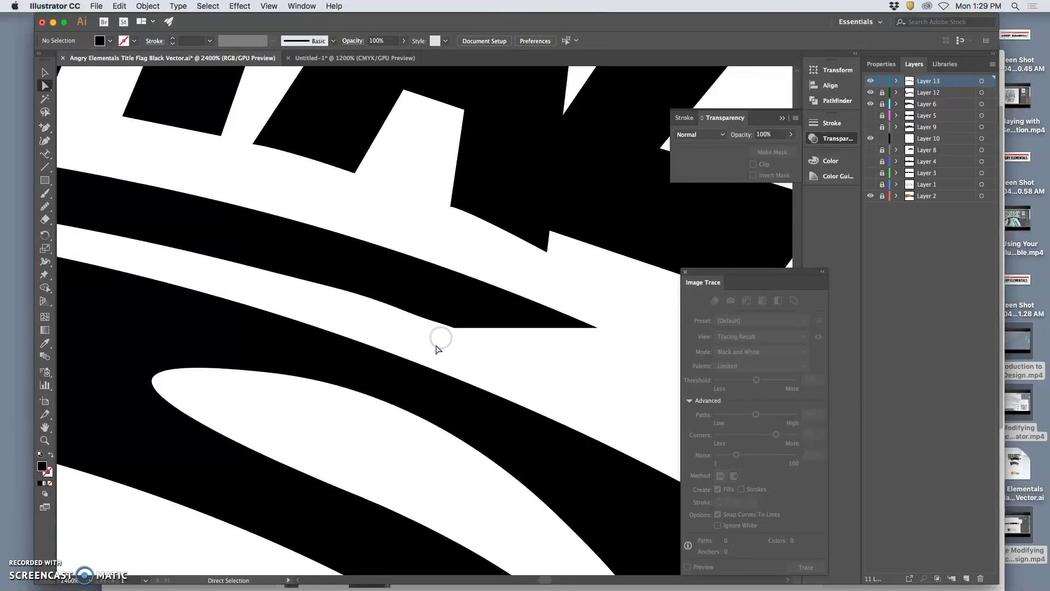
# Smooth the lower edge near the thin arc's right end with the Smooth tool, and deselect the path.
pyautogui.click(434, 307)
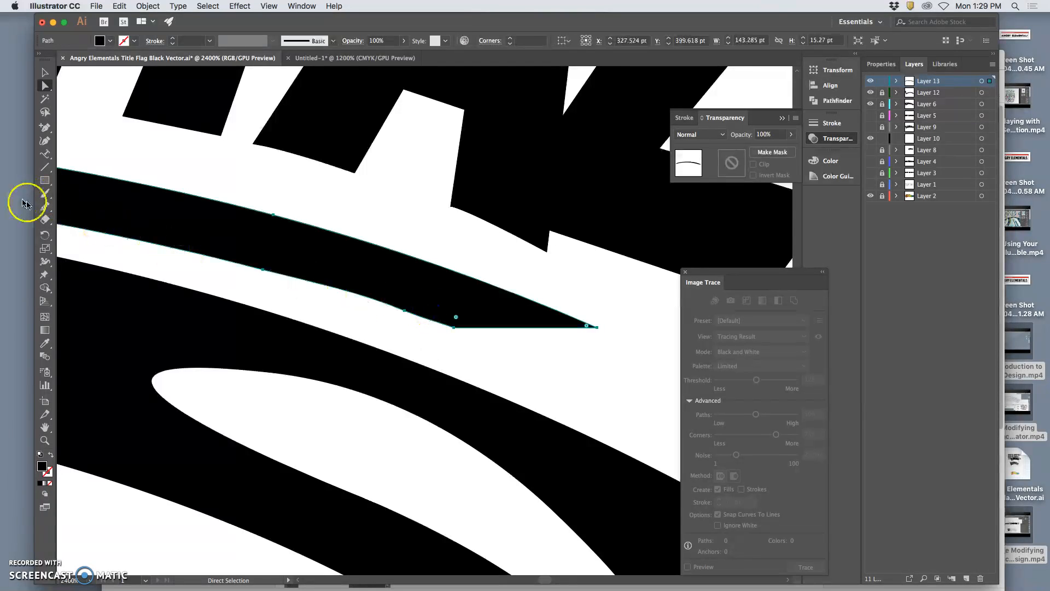
pyautogui.click(45, 206)
pyautogui.moveTo(330, 288)
pyautogui.mouseDown()
pyautogui.moveTo(427, 316)
pyautogui.moveTo(299, 300)
pyautogui.moveTo(368, 292)
pyautogui.moveTo(327, 301)
pyautogui.mouseUp()
pyautogui.press('super+minus')
pyautogui.press('super+minus')
pyautogui.press('super+minus')
pyautogui.press('super+minus')
pyautogui.press('super+minus')
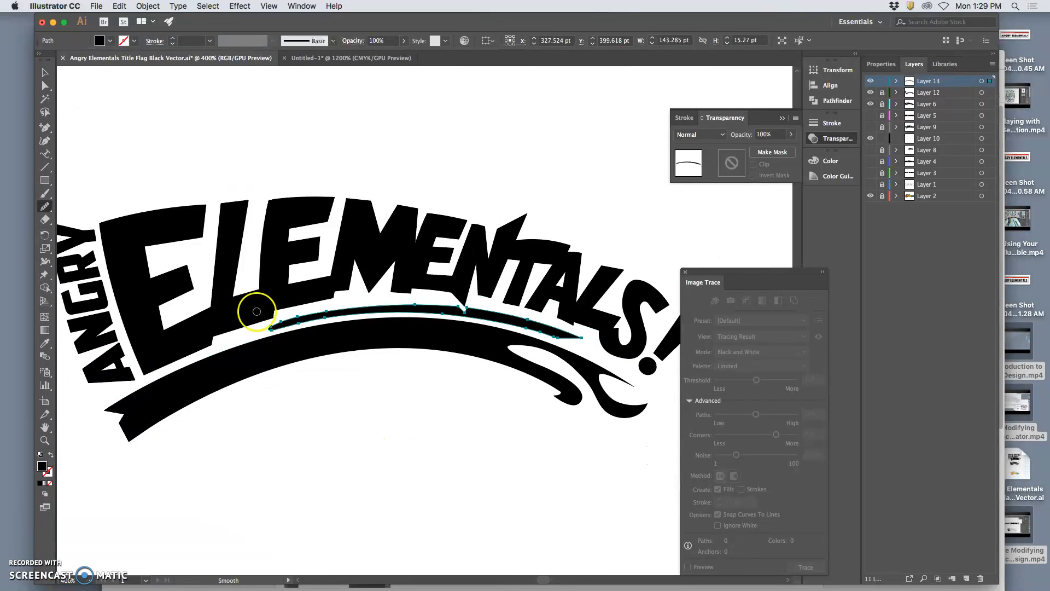
pyautogui.click(53, 90)
pyautogui.click(207, 140)
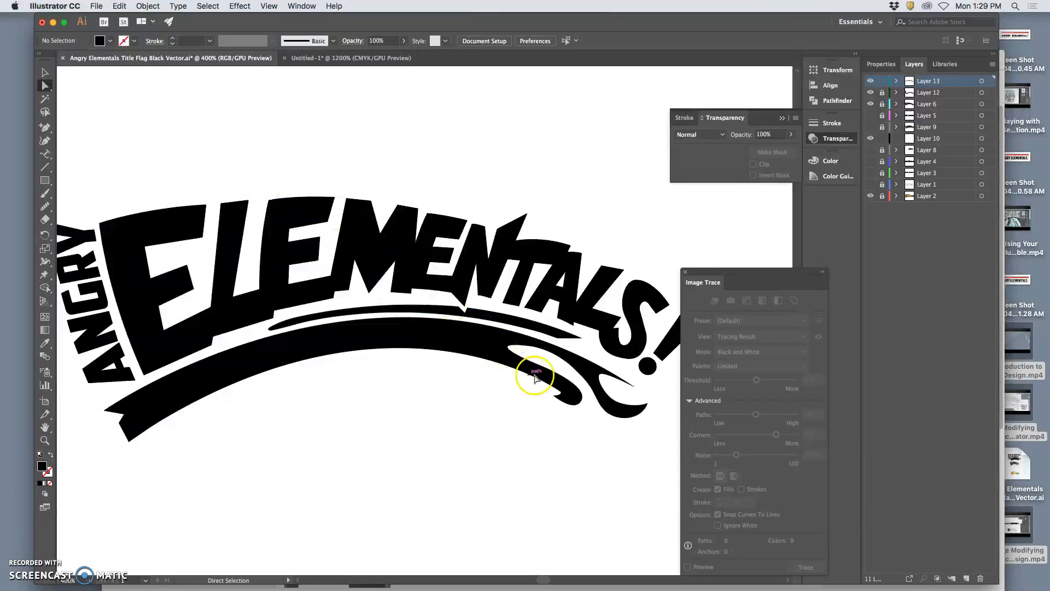
# Rotate the whole thin arc slightly clockwise beneath the ELEMENTALS! lettering.
pyautogui.scroll(-1, 481, 369)
pyautogui.press('super+minus')
pyautogui.press('super+minus')
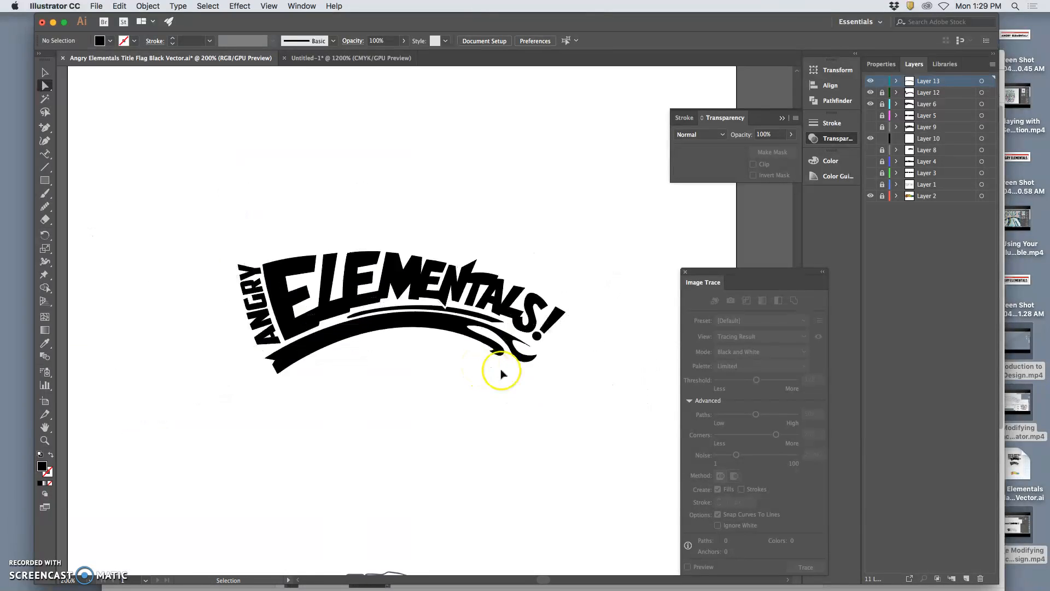
pyautogui.hscroll(2, 500, 363)
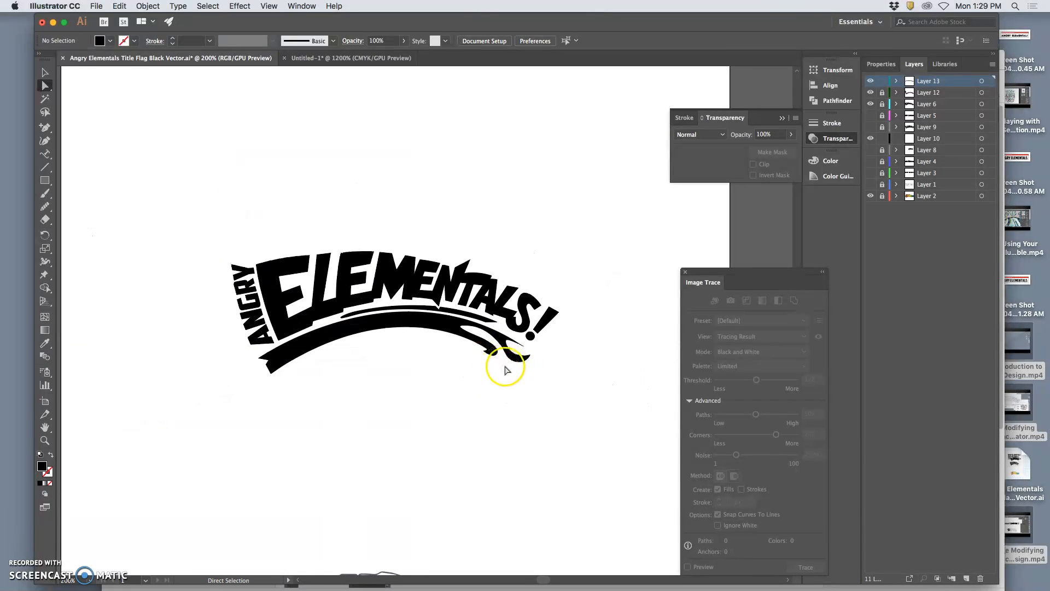
pyautogui.press('super+equal')
pyautogui.press('super+equal')
pyautogui.press('super+equal')
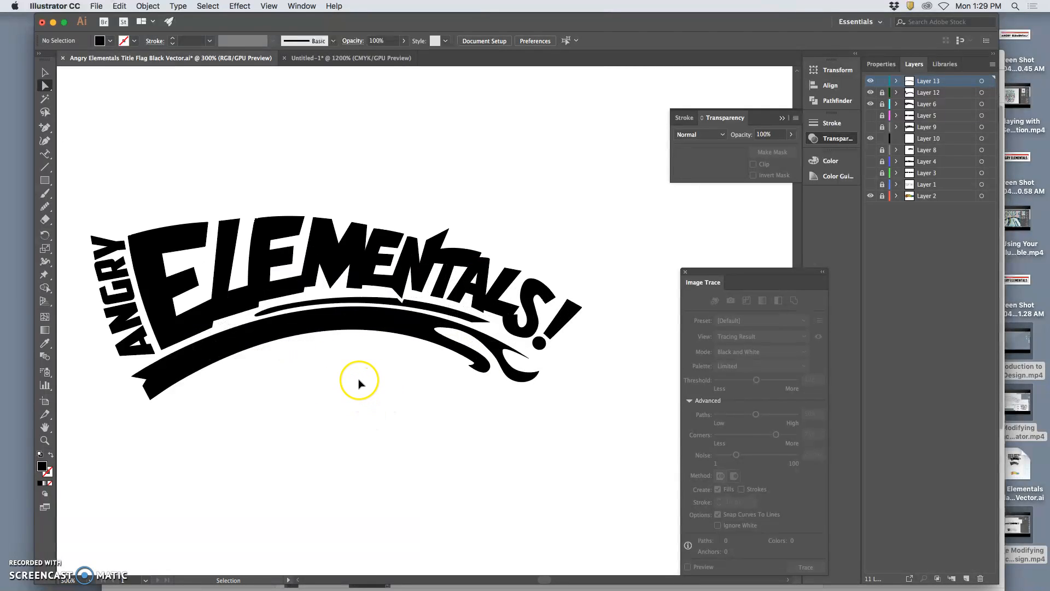
pyautogui.click(228, 280)
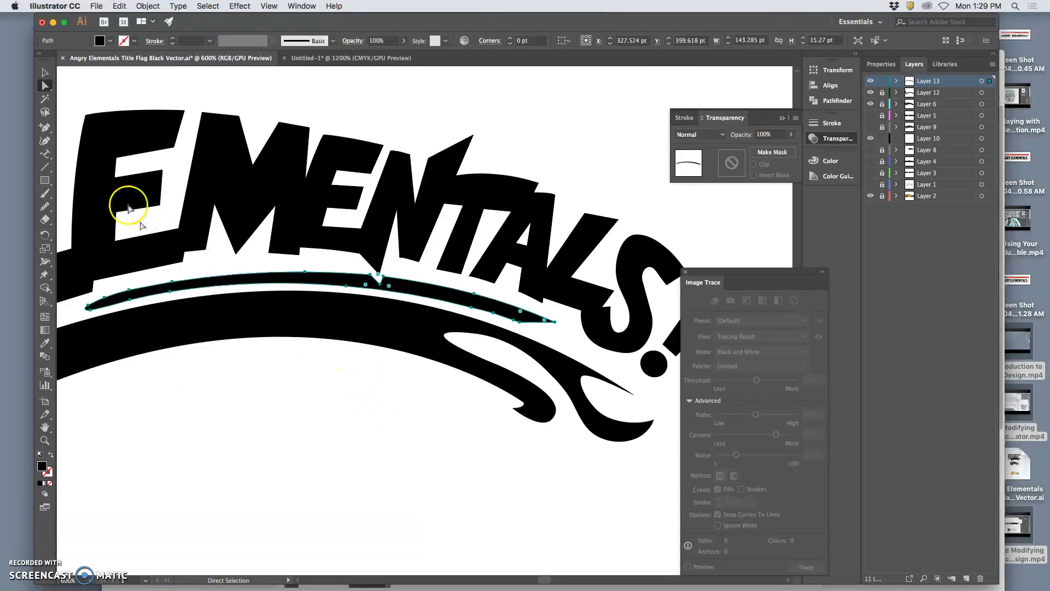
pyautogui.click(45, 72)
pyautogui.moveTo(556, 299); pyautogui.dragTo(578, 331)
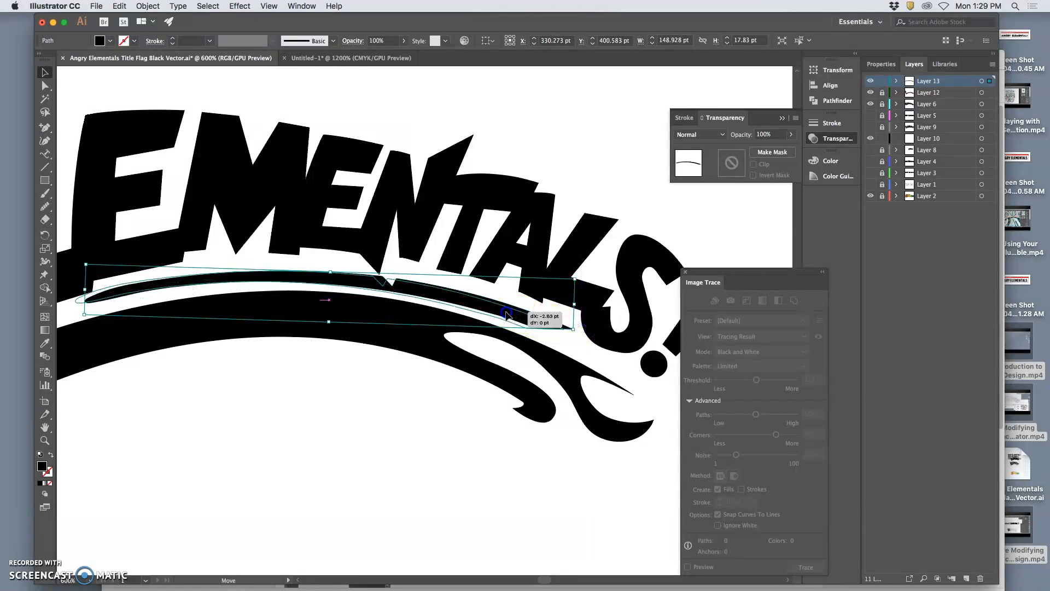